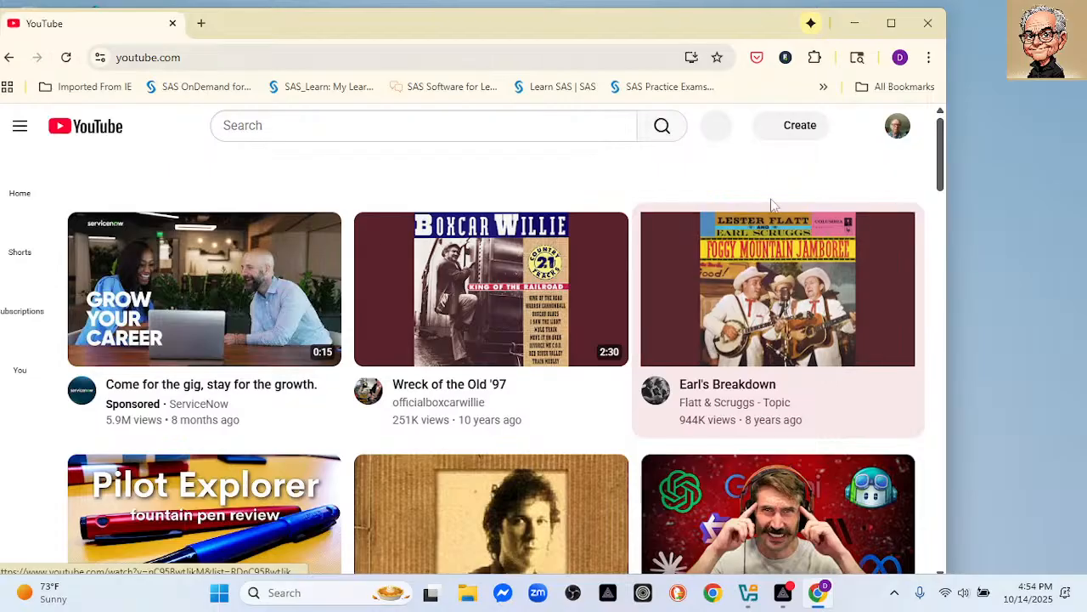
Open the DebEX Linux Install stream's control room via Create > Go live and pop out its chat.
left_click(786, 127)
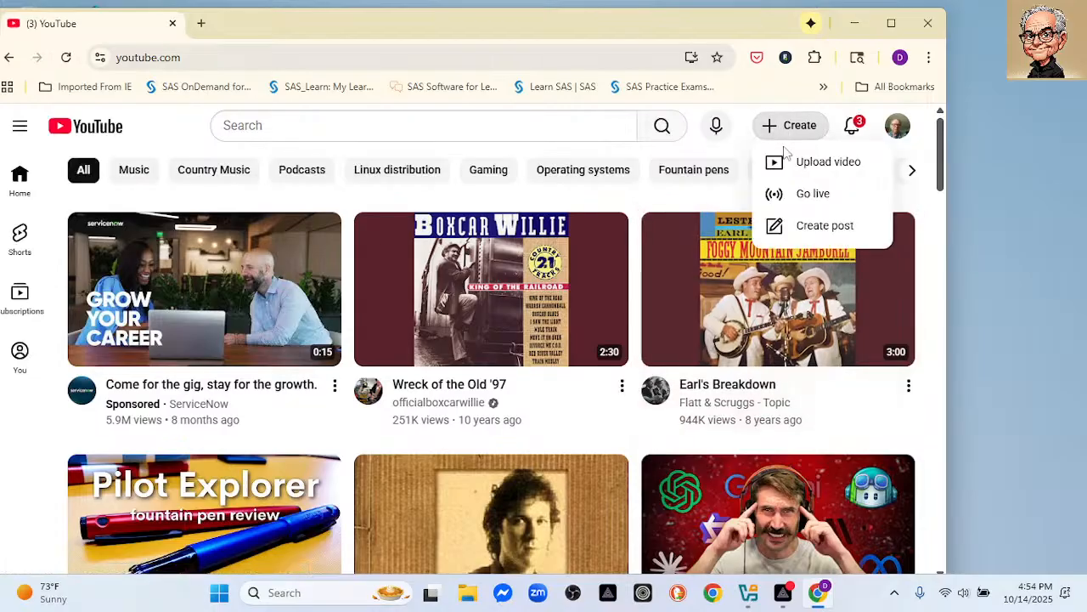
left_click(796, 194)
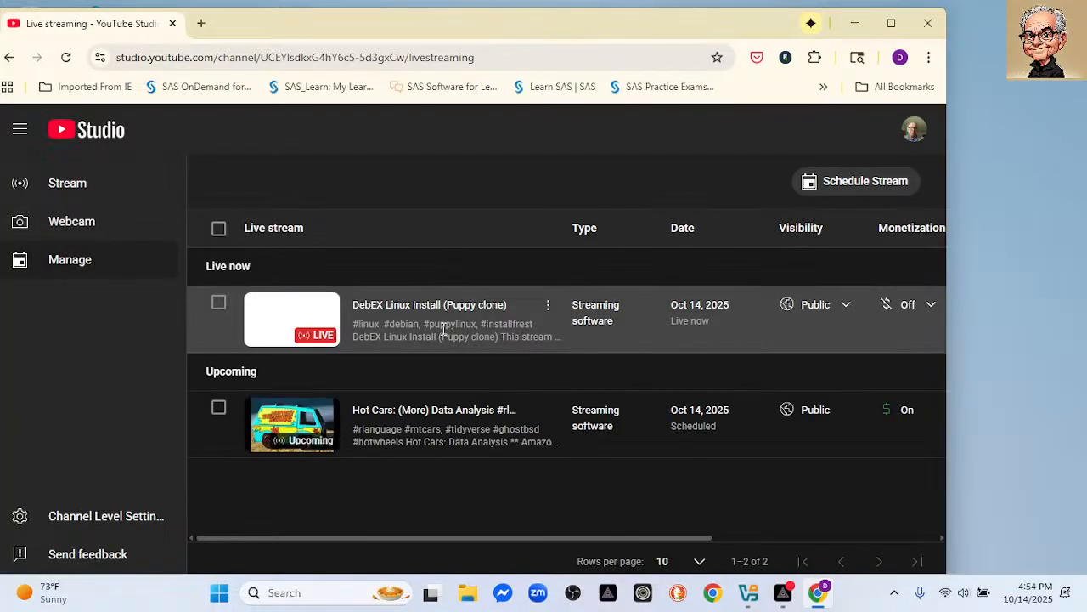
left_click(395, 305)
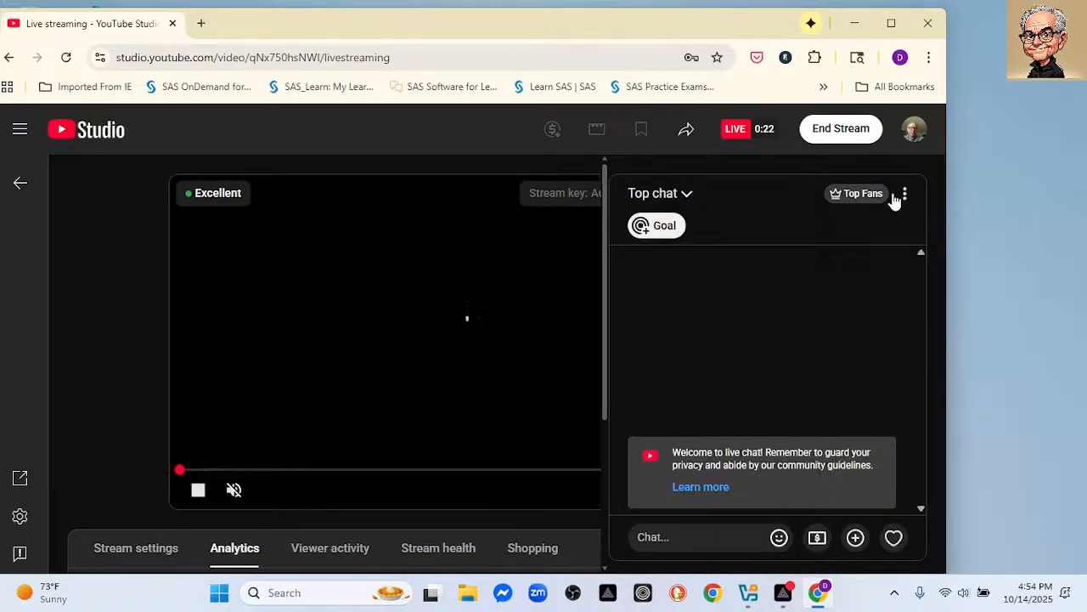
left_click(904, 194)
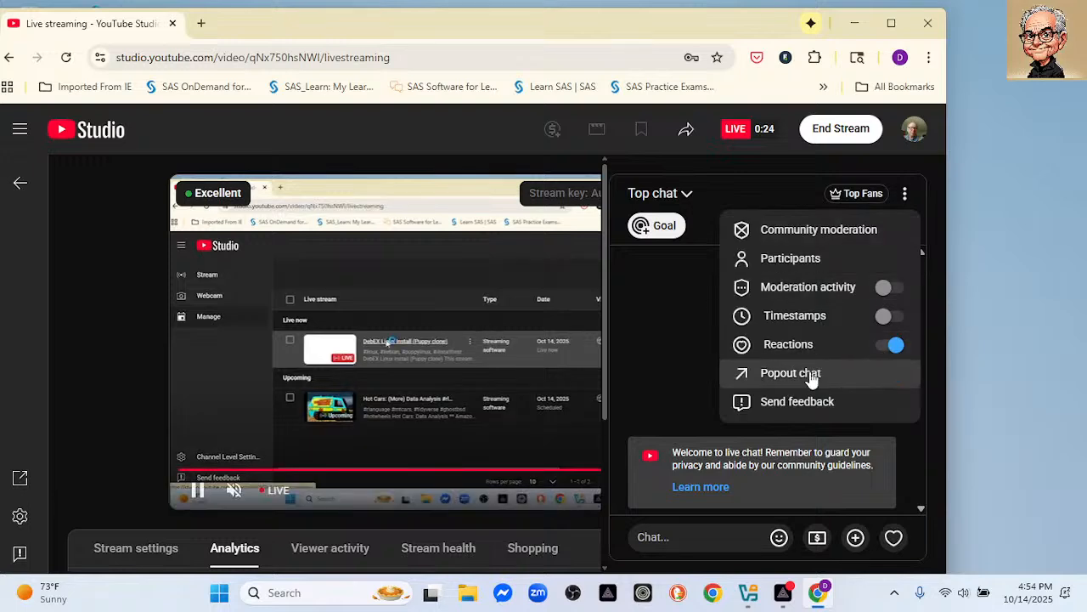
left_click(809, 386)
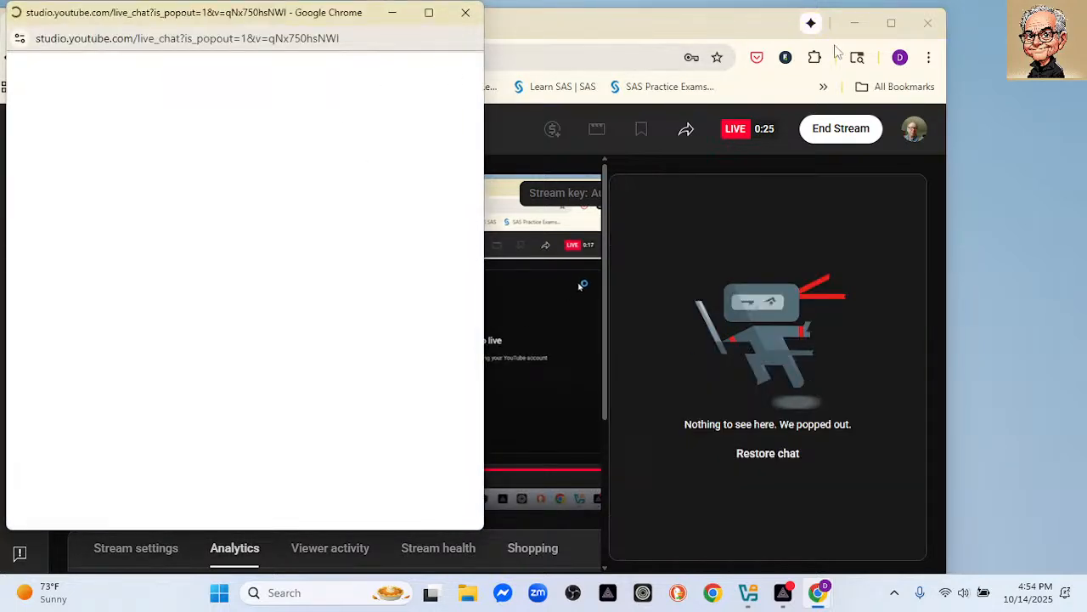
Minimize Studio, make the chat popout a full-height narrow window on the right, and shift VirtualBox Manager left.
left_click(855, 23)
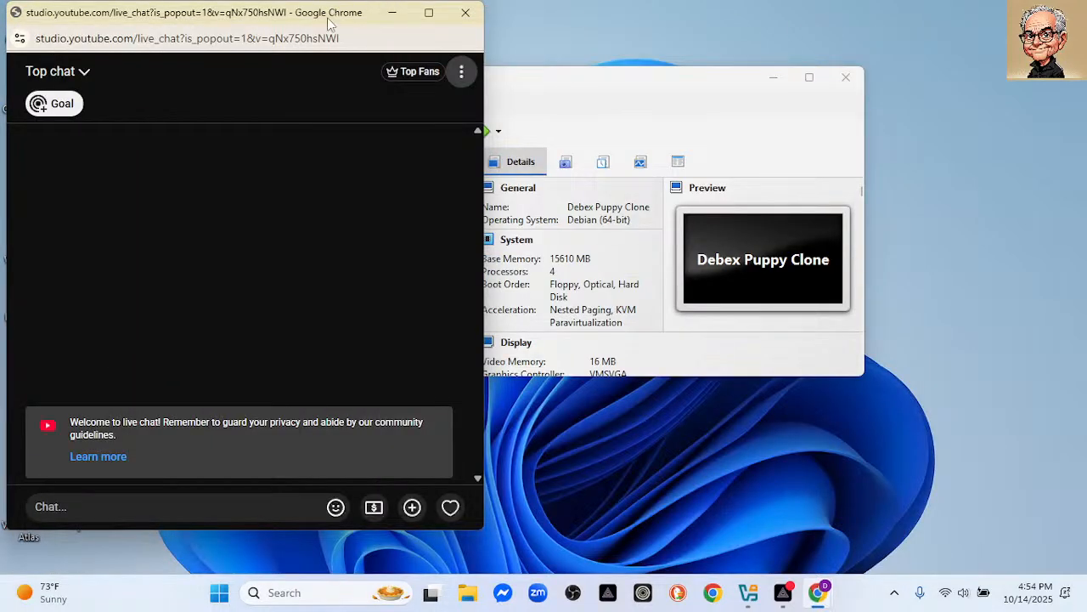
left_click_drag(333, 17, 930, 24)
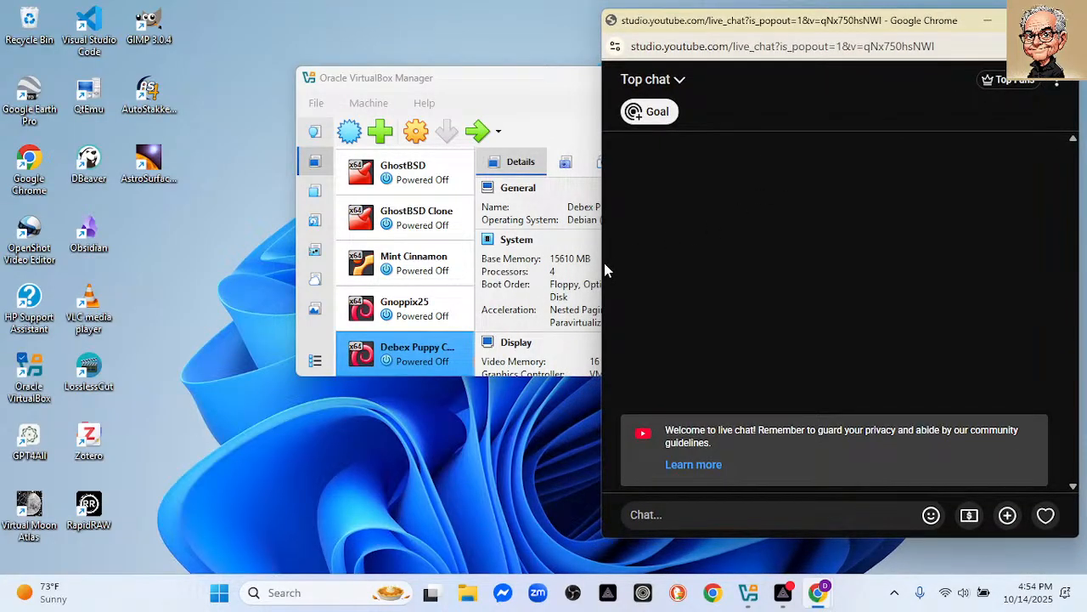
left_click_drag(604, 270, 872, 318)
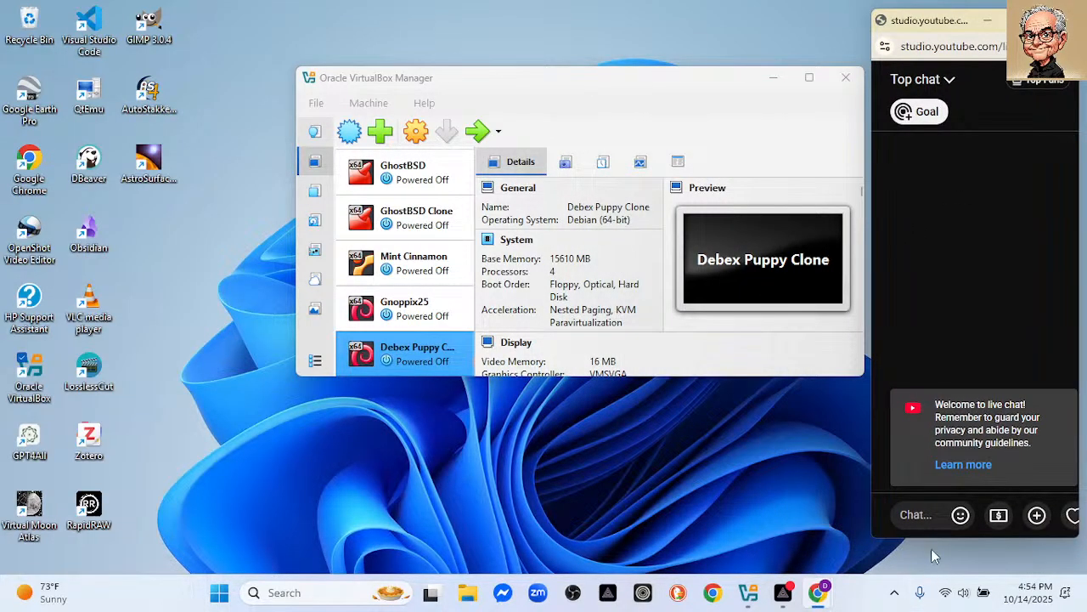
left_click_drag(938, 536, 938, 605)
left_click_drag(492, 85, 337, 100)
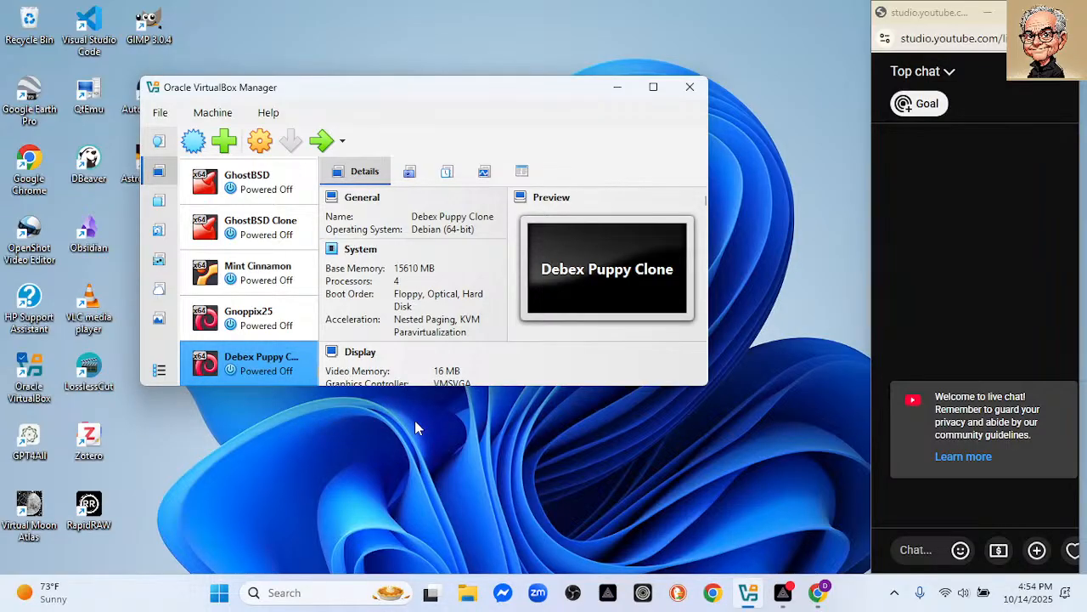
Start Debex Puppy Clone, switch its window to Scaled Mode, and enlarge it at the top-left.
left_click(325, 143)
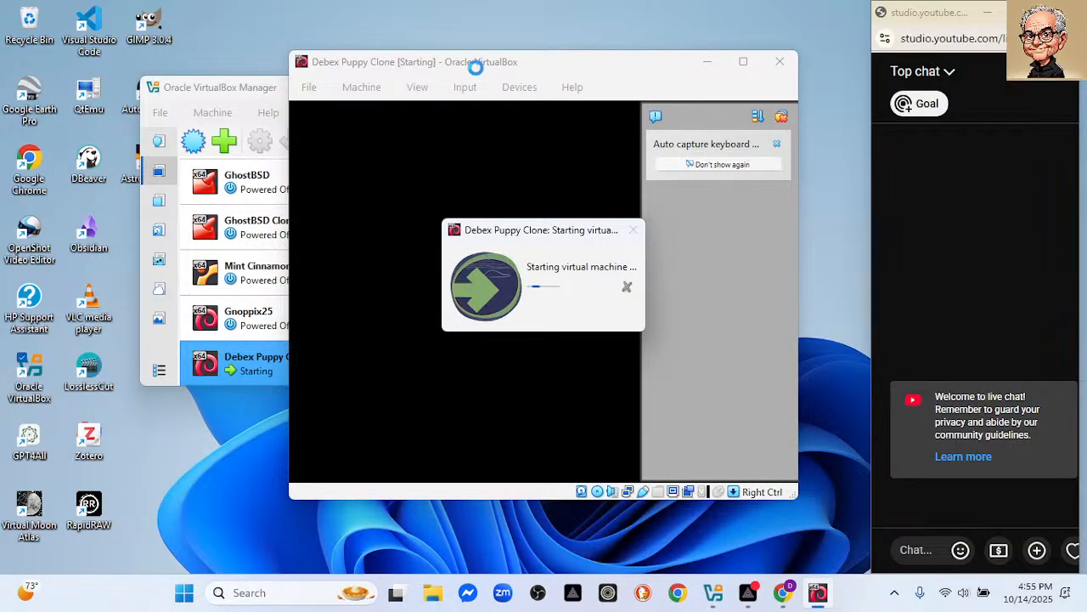
left_click_drag(527, 68, 371, 75)
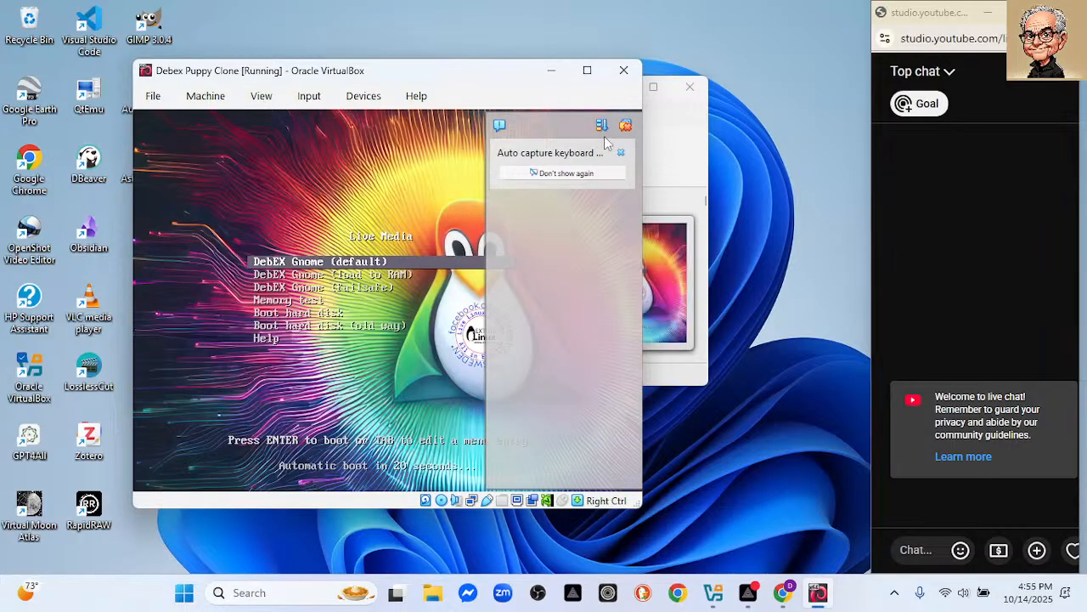
left_click(261, 96)
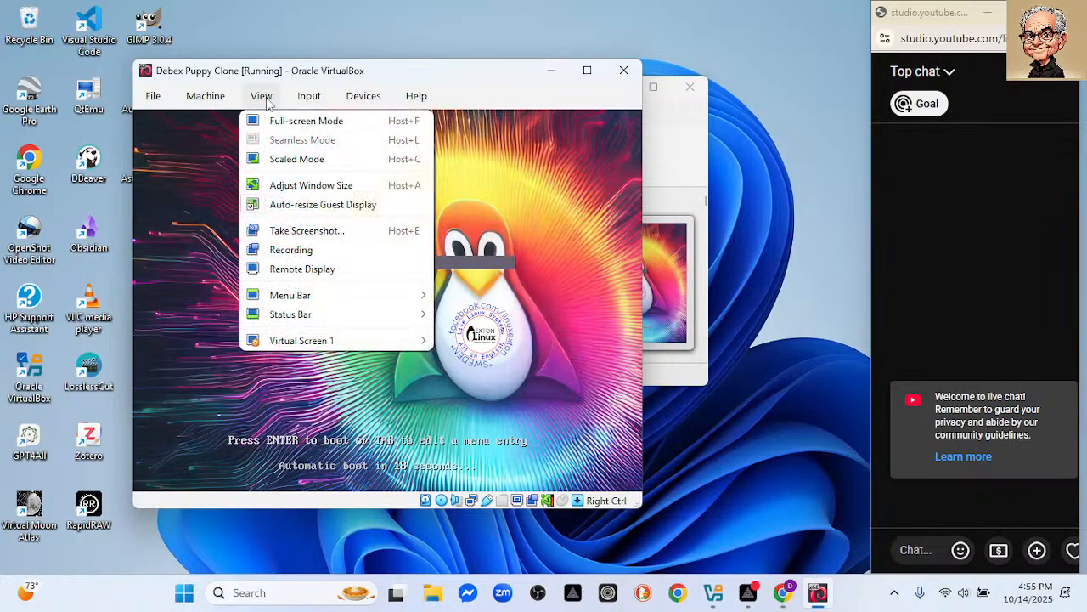
left_click(293, 159)
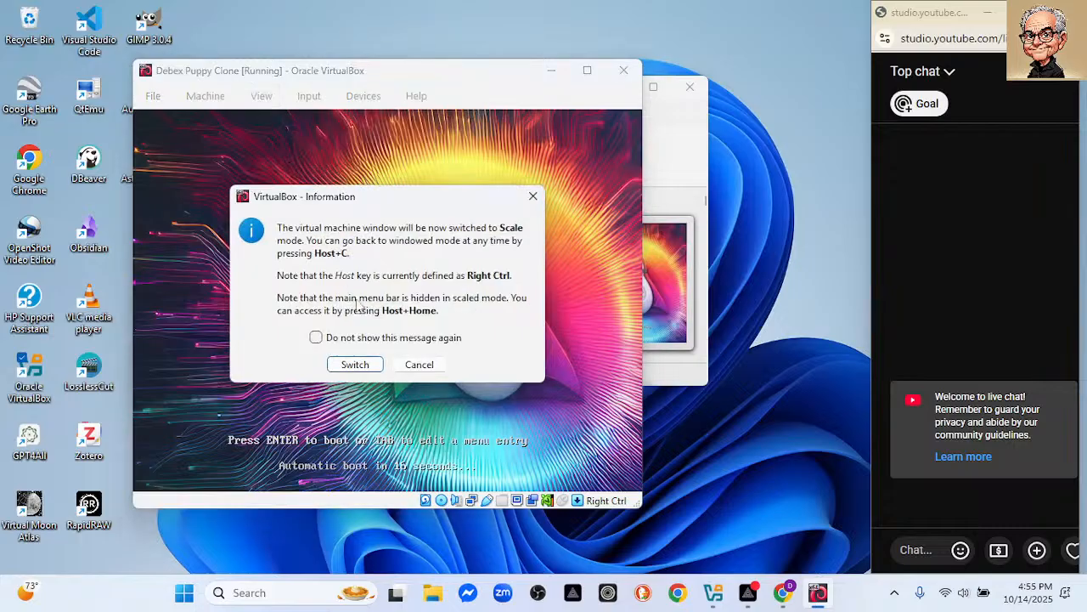
left_click(351, 365)
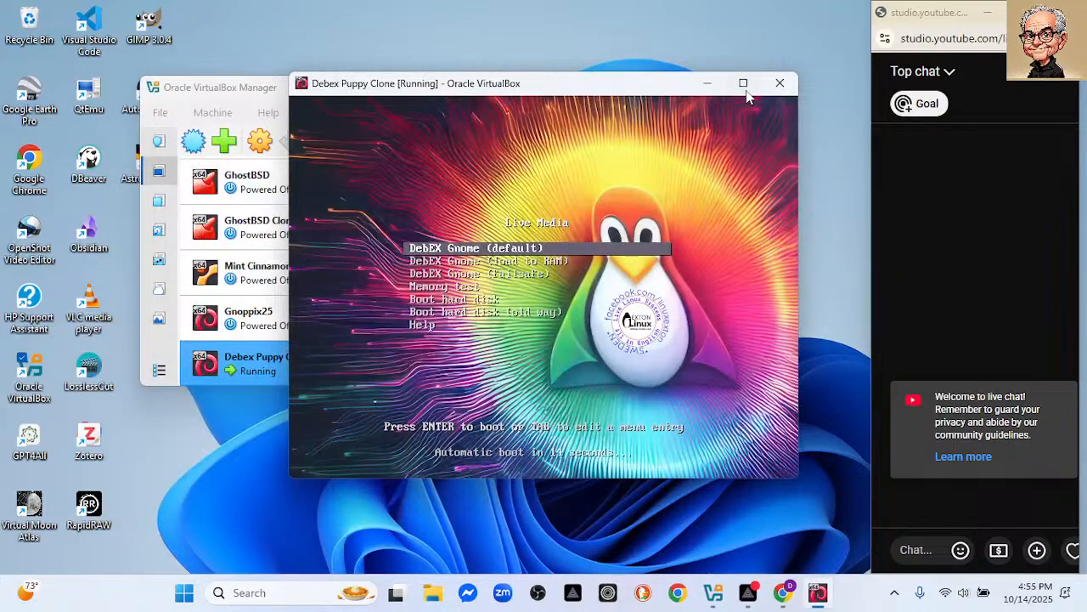
left_click_drag(608, 85, 323, 23)
left_click_drag(512, 416, 861, 572)
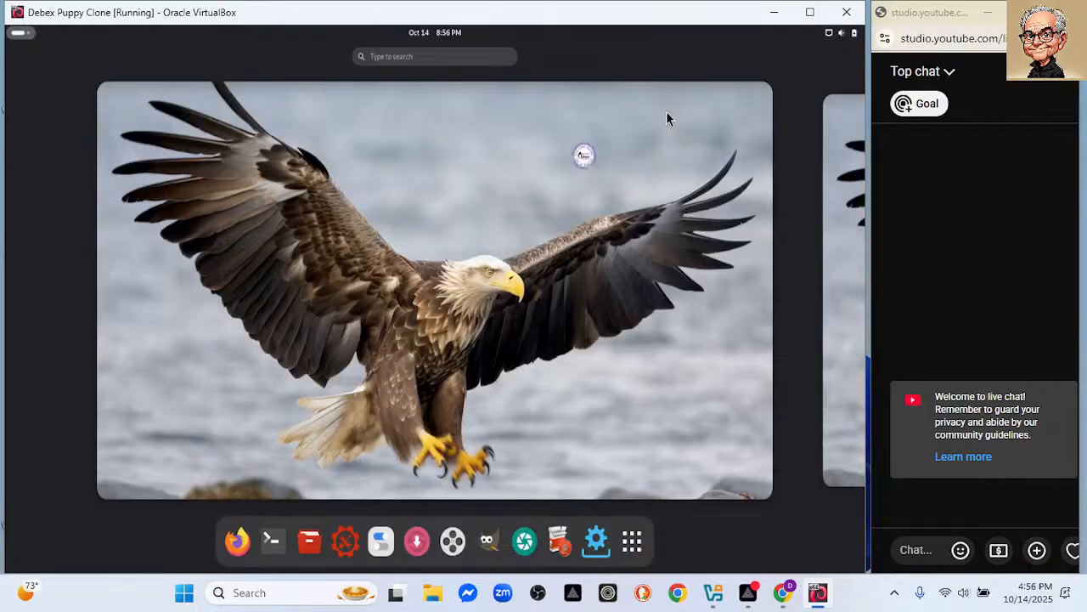
Launch the DebEX installer from the Activities dock.
left_click(301, 271)
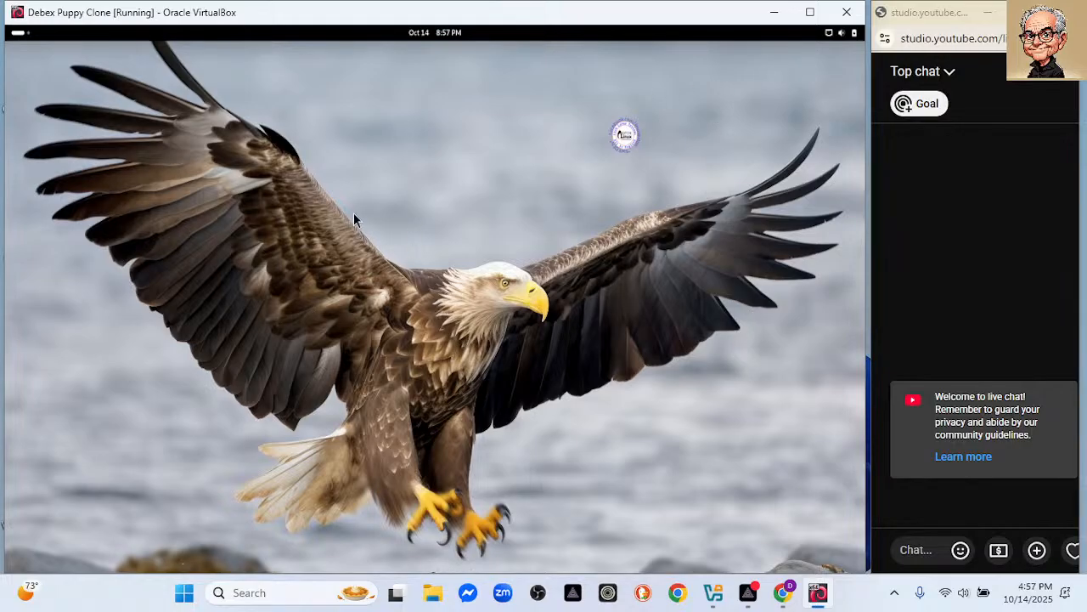
left_click(15, 35)
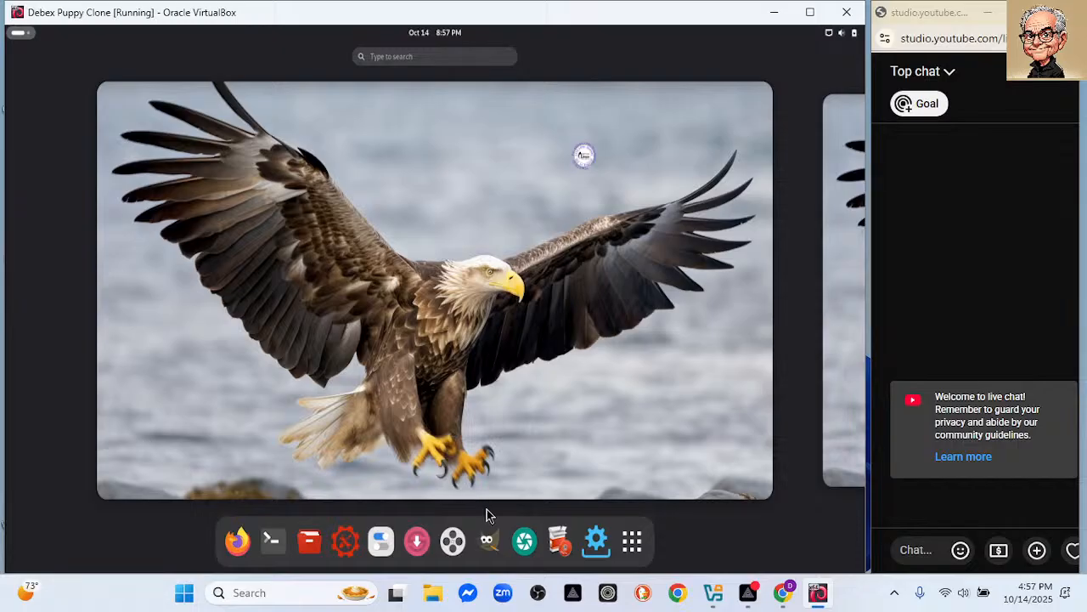
left_click(554, 544)
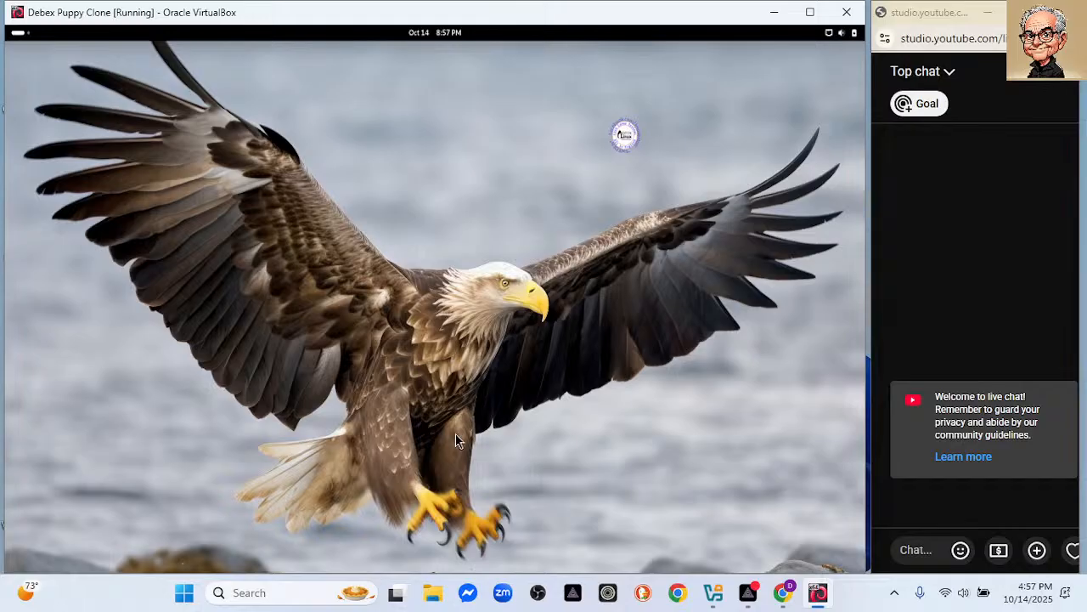
Maximize, restore and widen the VirtualBox machine window.
left_click_drag(869, 334, 1023, 327)
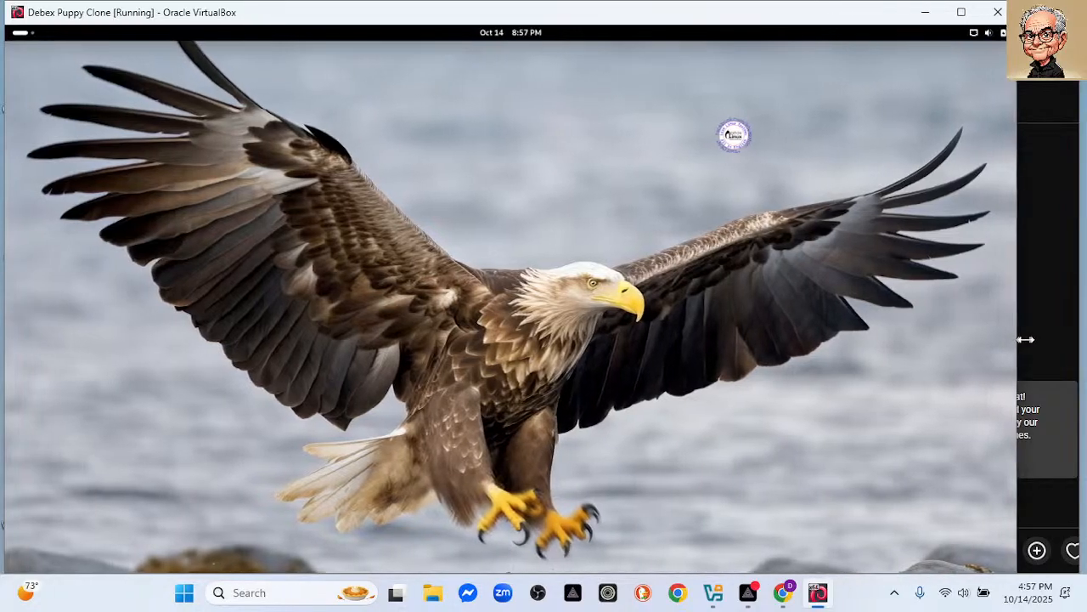
left_click(969, 12)
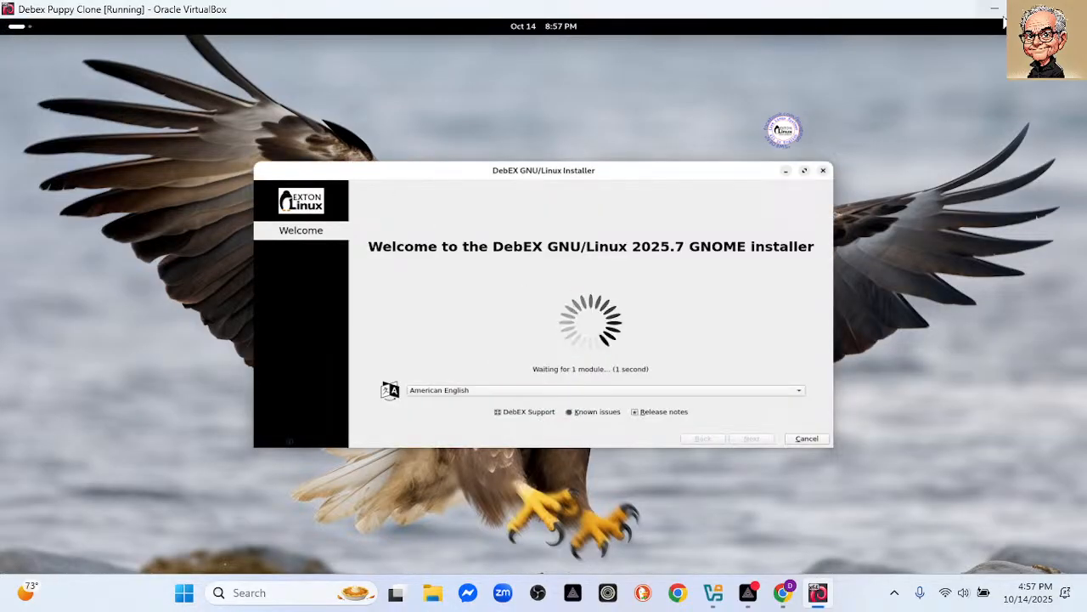
left_click(1034, 9)
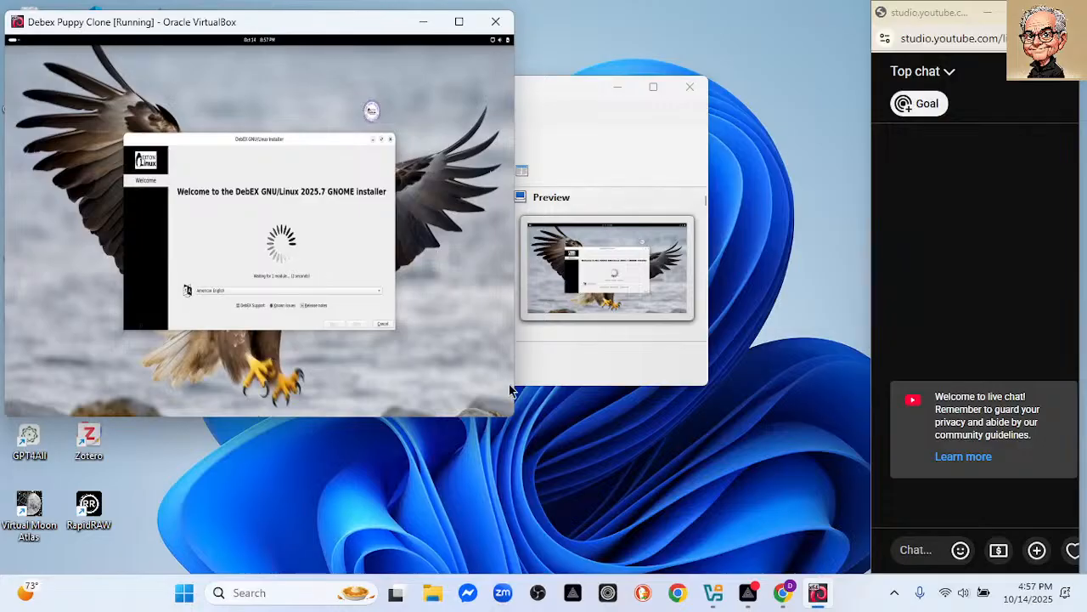
left_click_drag(517, 415, 868, 468)
Accept the New York time zone and keyboard layout, and choose to erase the whole disk.
left_click_drag(697, 418, 712, 586)
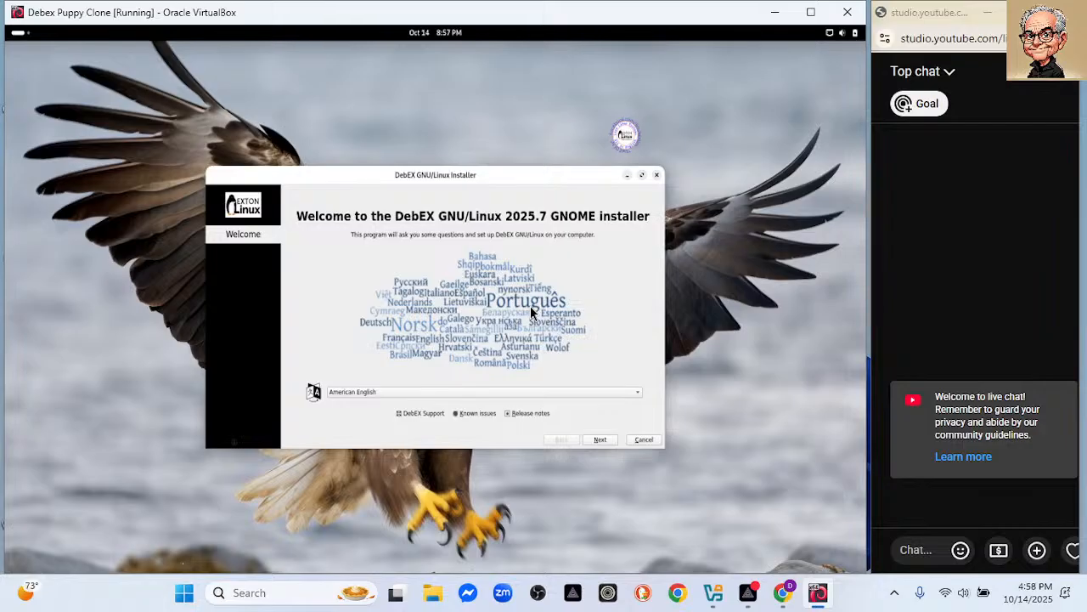
left_click(600, 439)
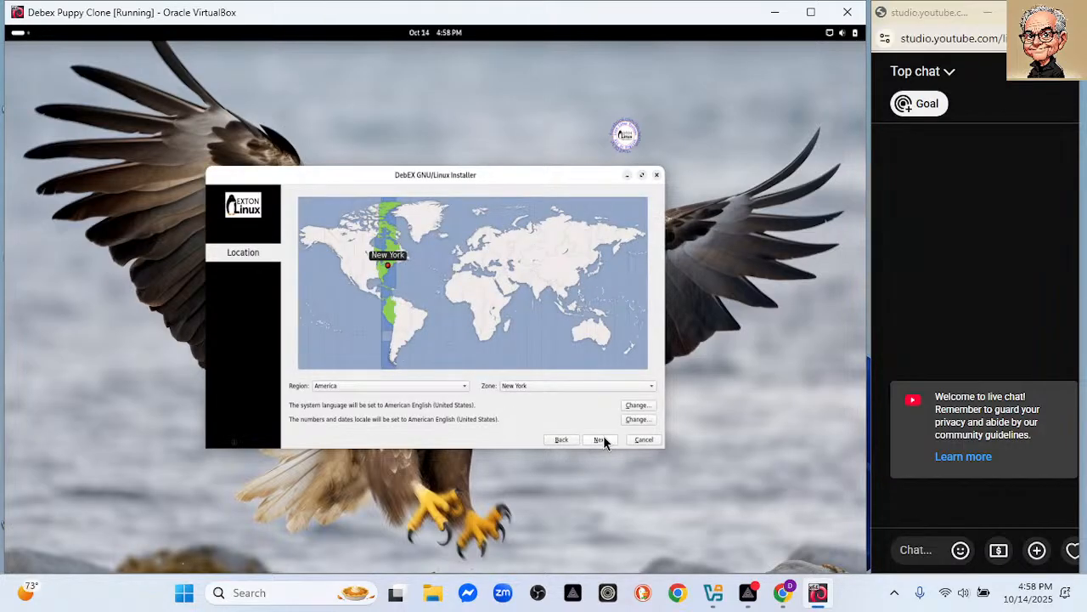
left_click(600, 440)
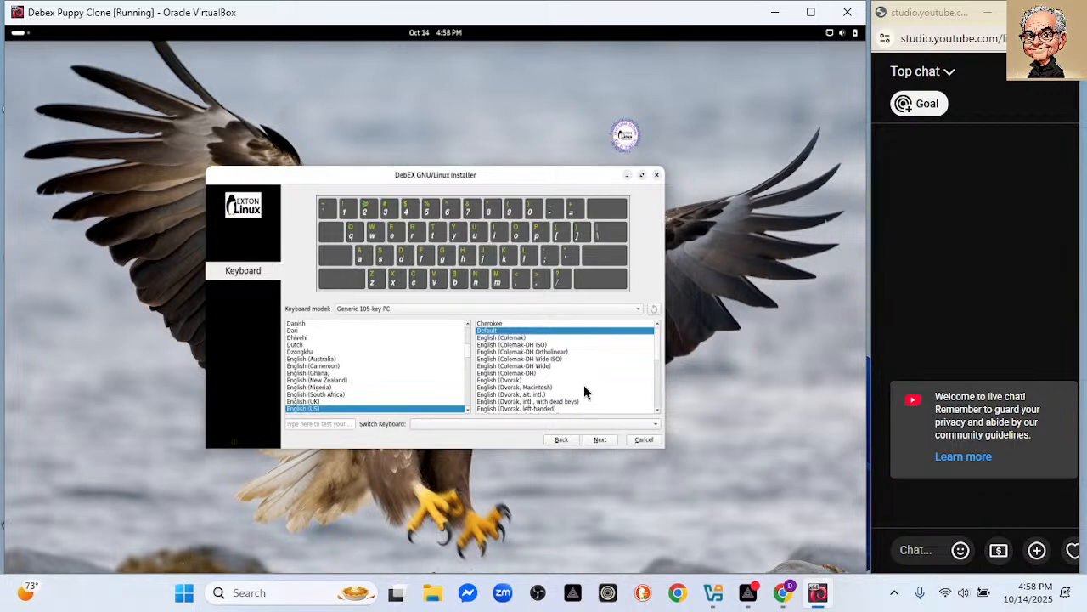
left_click(601, 443)
left_click(289, 217)
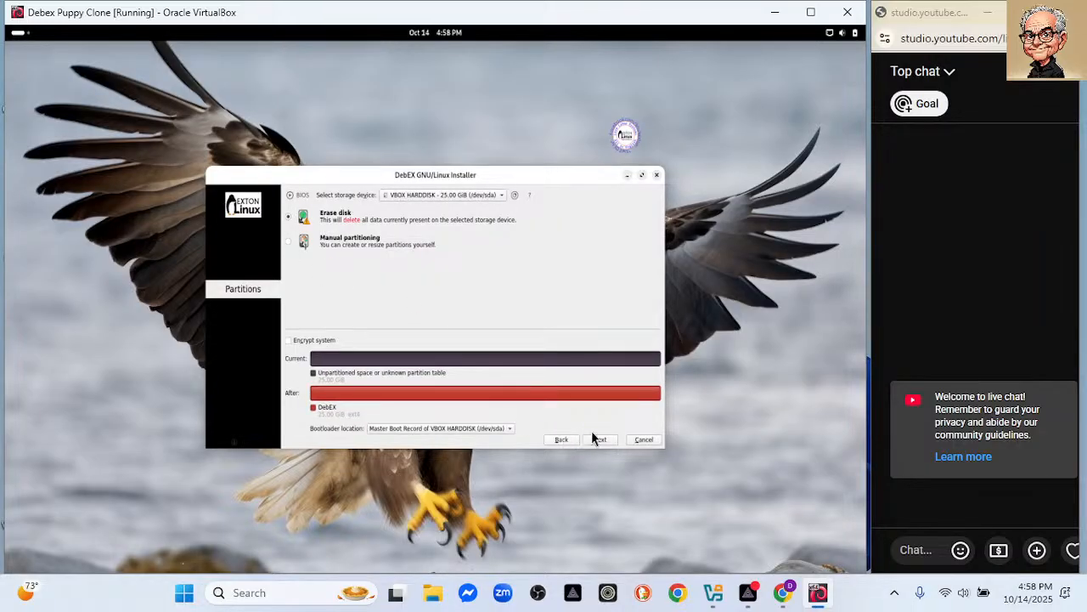
left_click(600, 441)
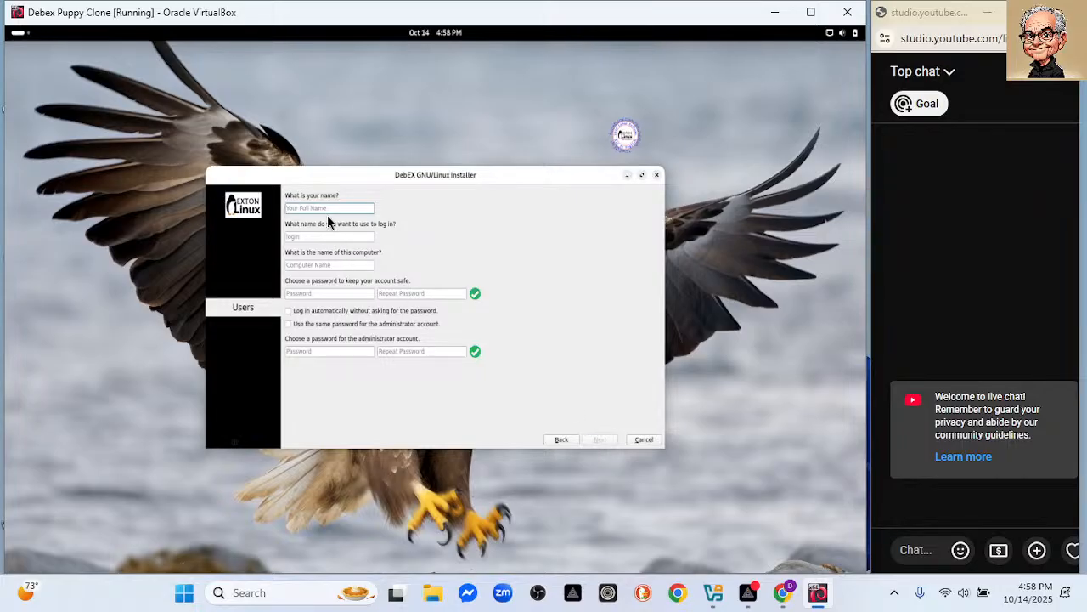
Enter the user's name and change the computer name to debex.
type("davidj")
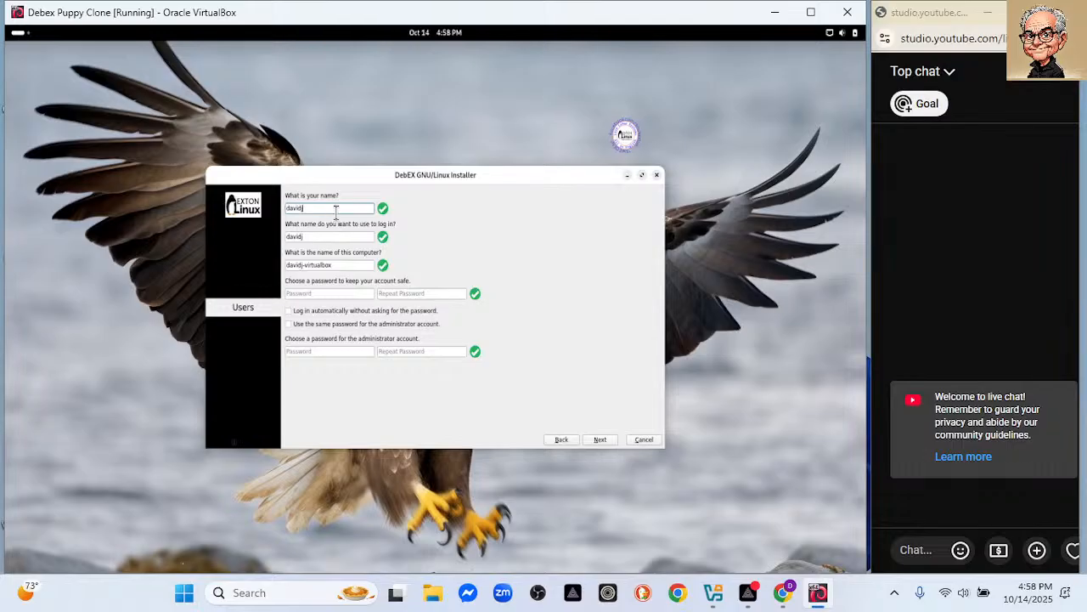
left_click(344, 264)
left_click(344, 292)
left_click_drag(337, 264, 194, 258)
type("debex")
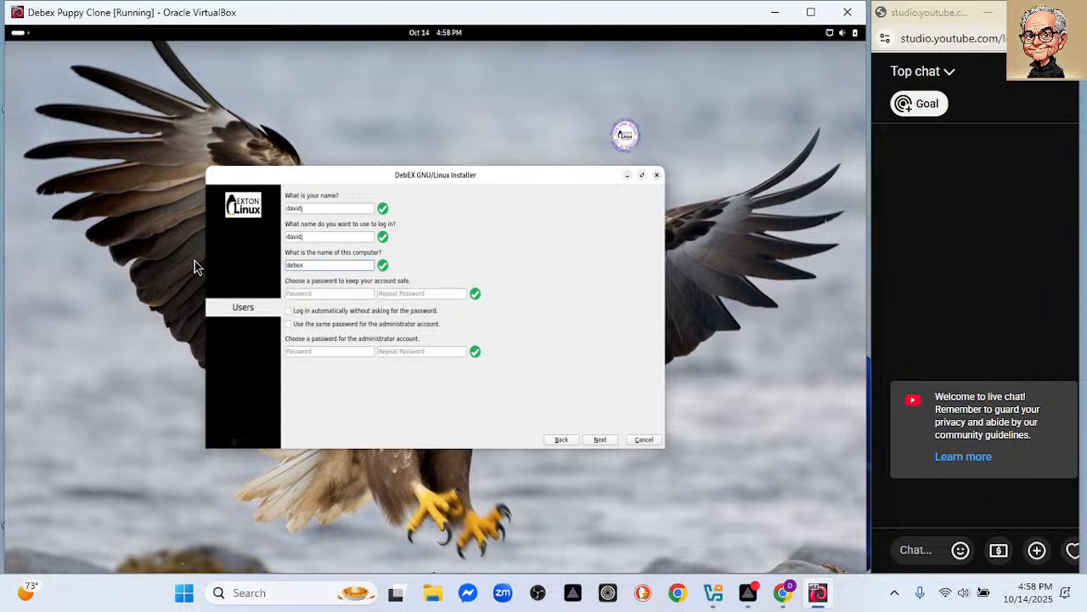
Enter and repeat the account password, reuse it for the administrator, and continue.
left_click(292, 293)
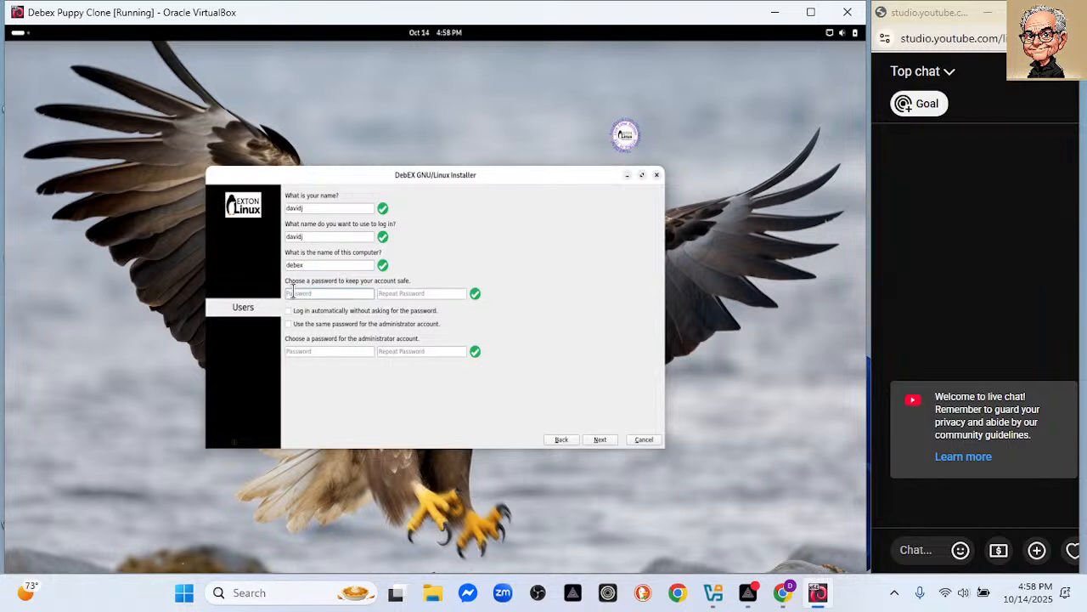
type("abcd")
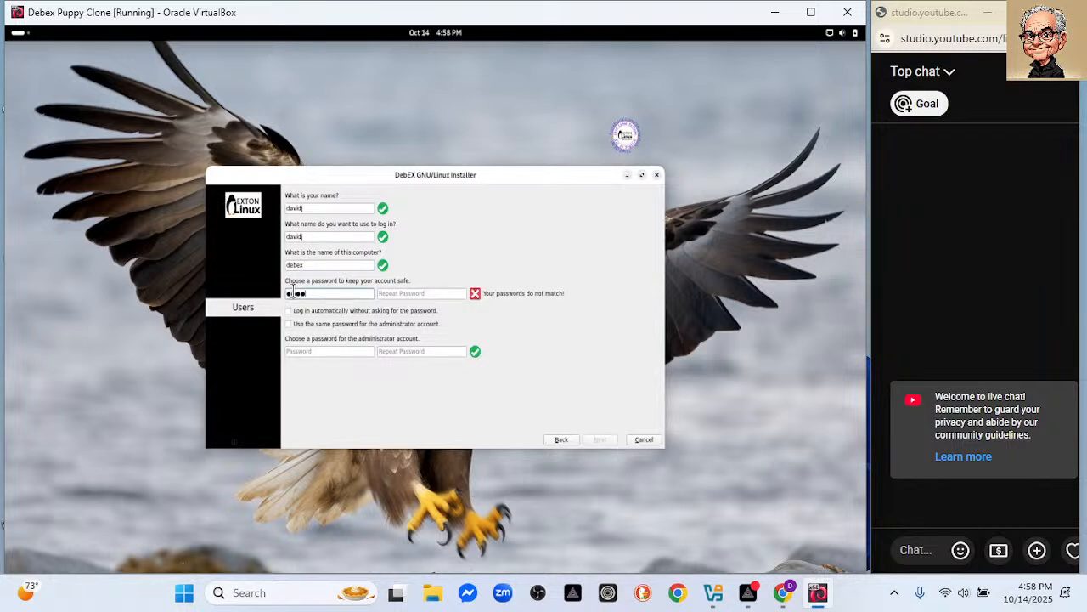
type("efghijkl")
left_click(423, 294)
type("asdfghjkl")
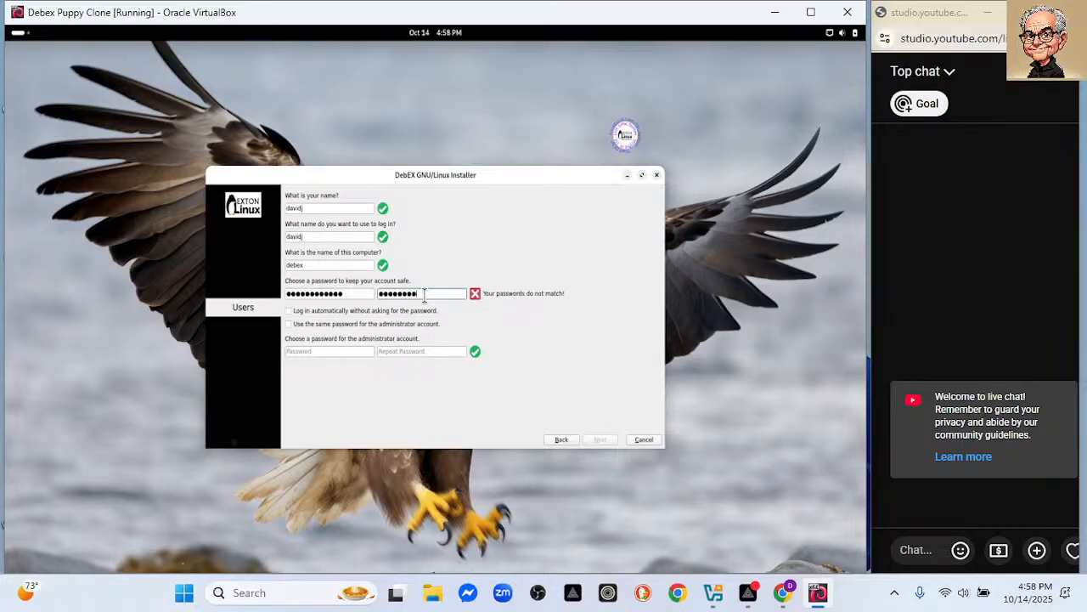
type("●●●●")
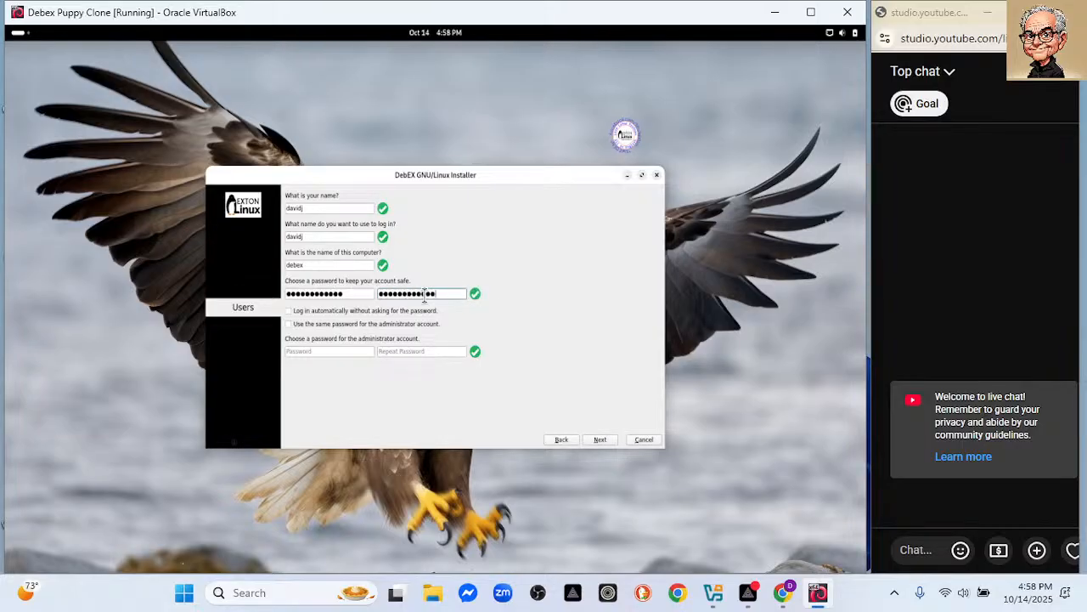
left_click(323, 353)
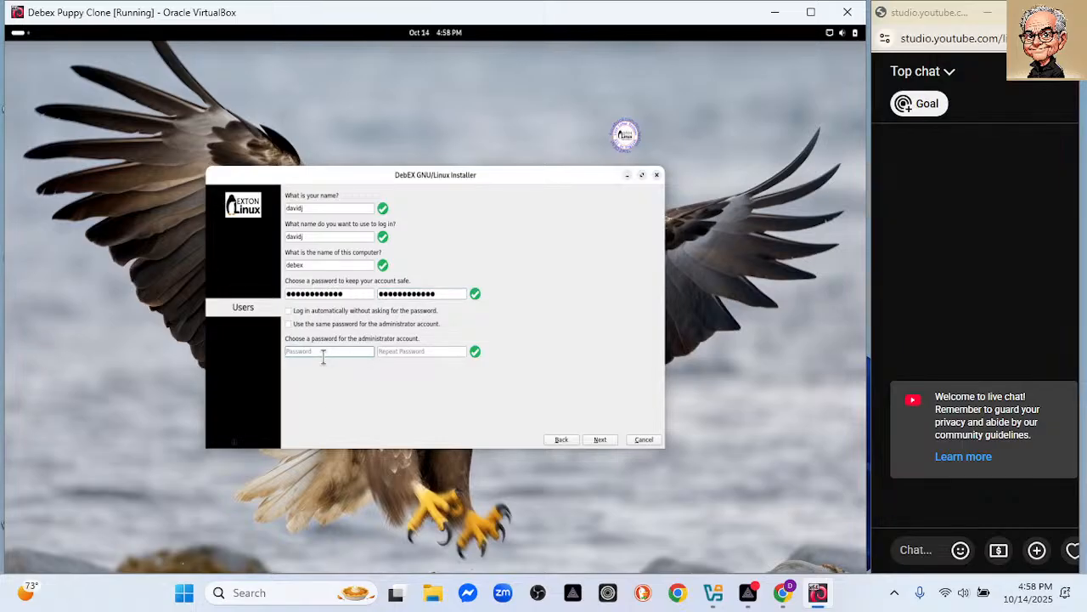
left_click(291, 323)
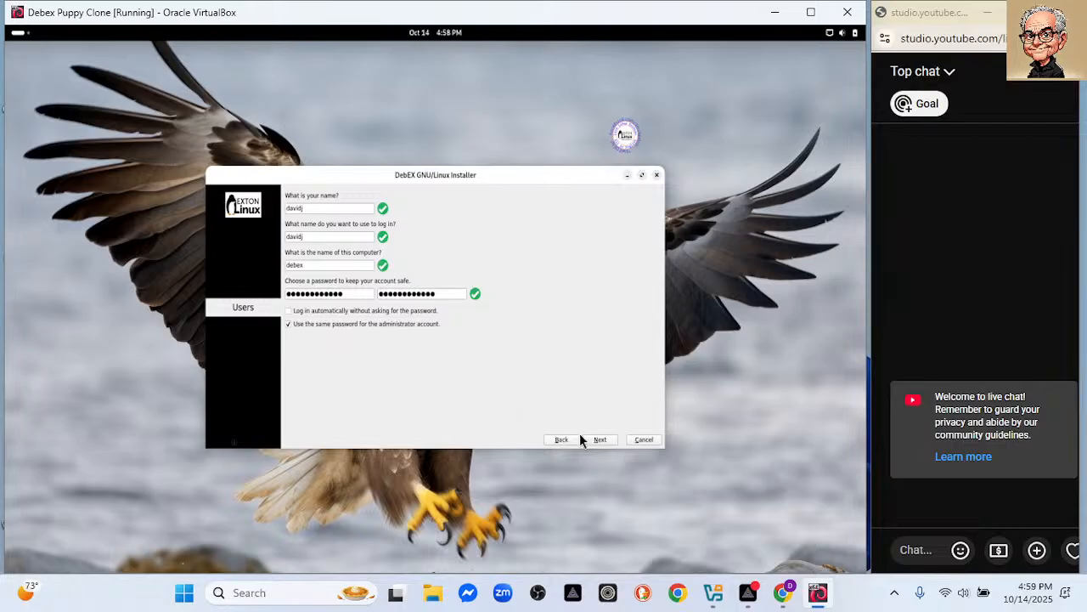
left_click(601, 439)
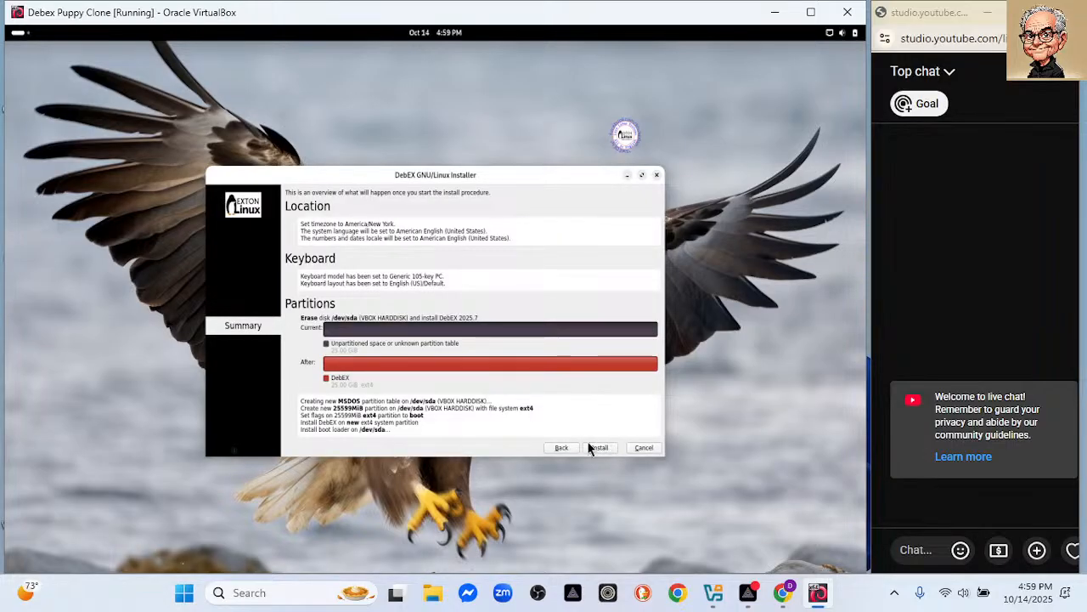
Begin installing DebEX from the Summary page.
left_click(593, 448)
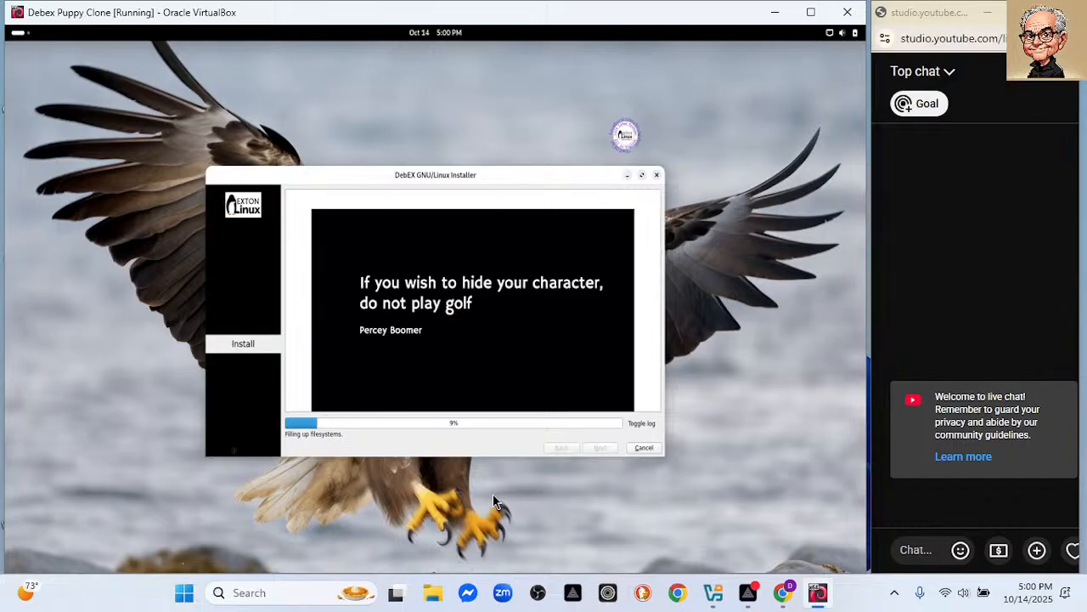
mouse_move(799, 601)
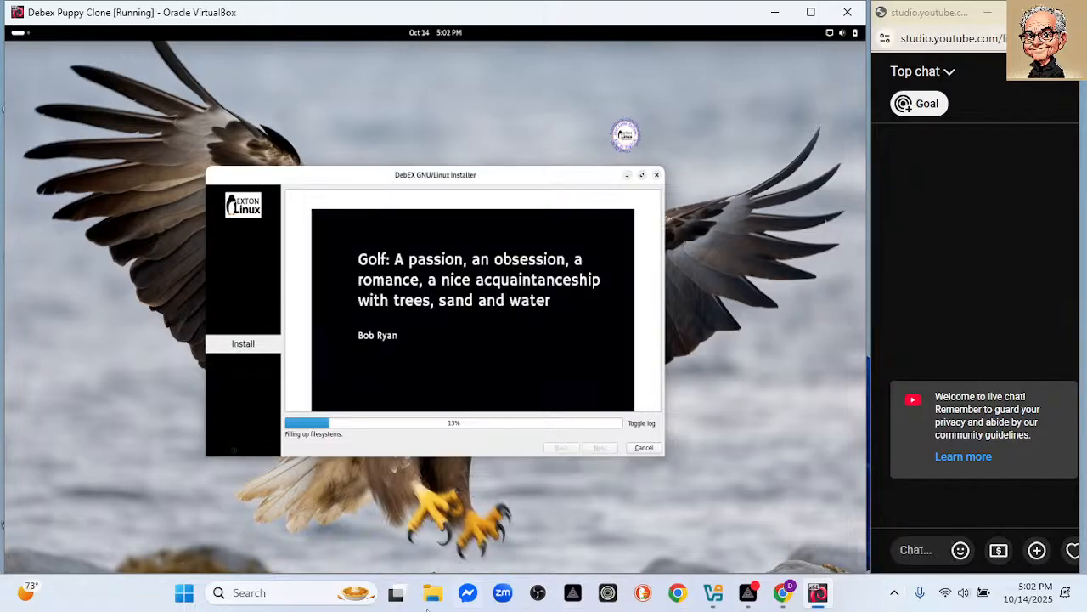
Launch RStudio from the Start menu's pinned apps.
left_click(186, 595)
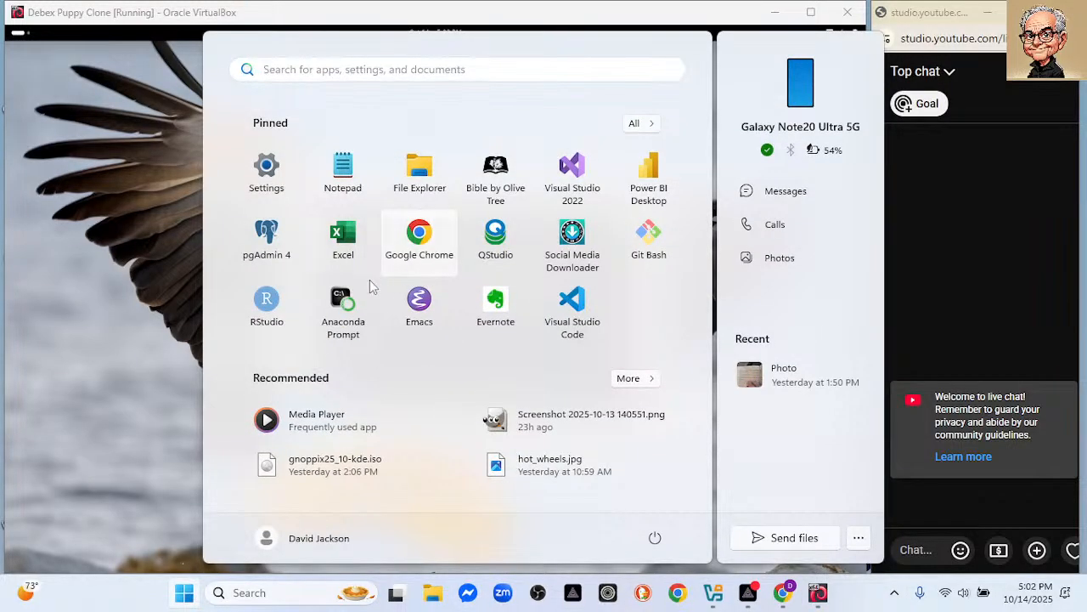
left_click(272, 304)
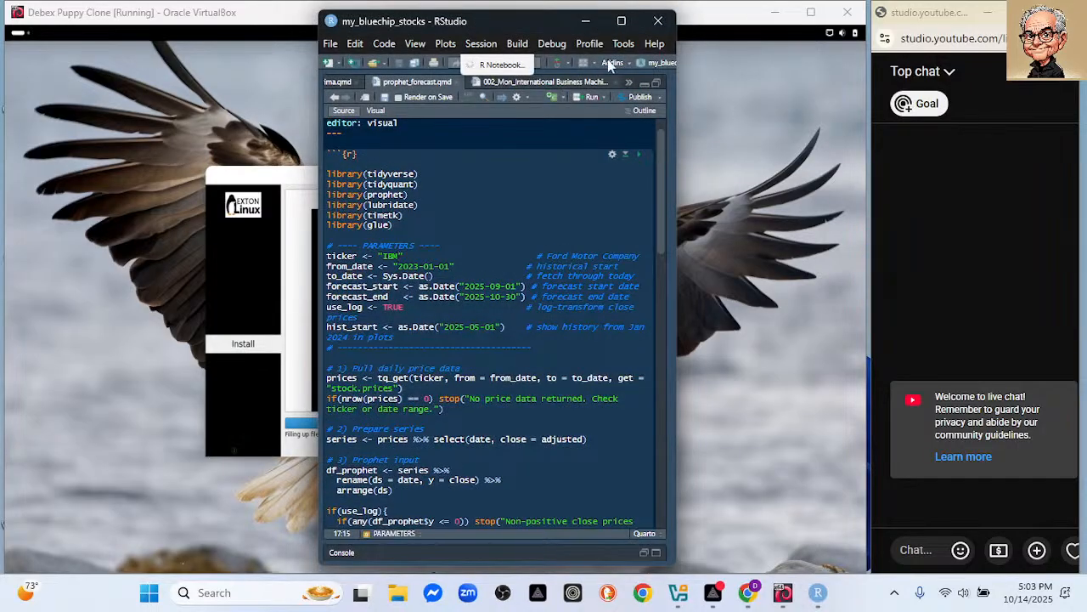
Switch to the my_life_strategy_funds project and open the LifeStrategy Income Fund document.
left_click(656, 64)
left_click(622, 164)
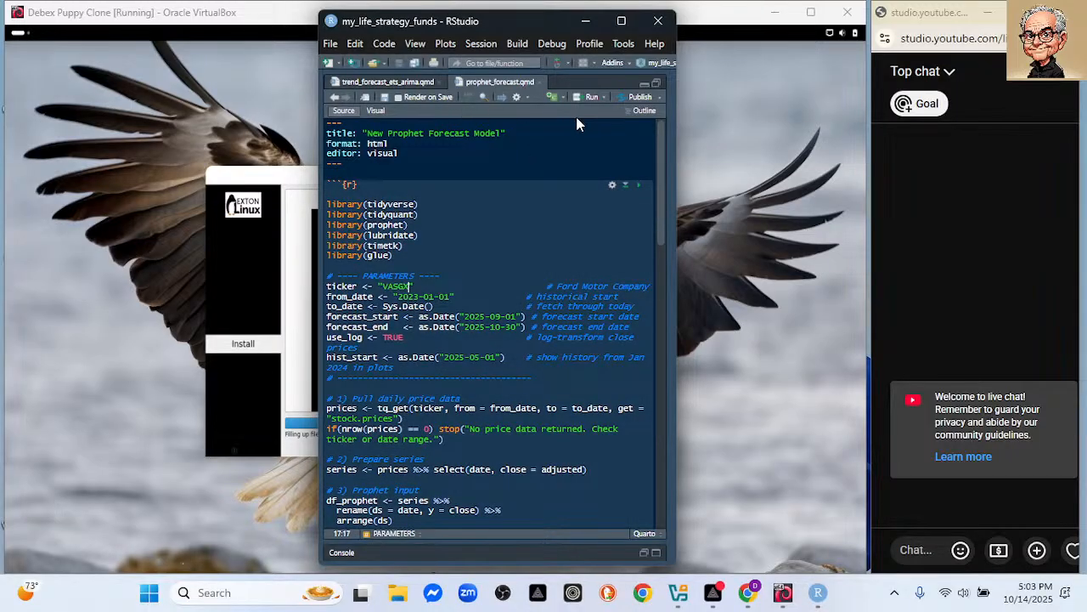
left_click_drag(671, 204, 480, 204)
left_click(563, 371)
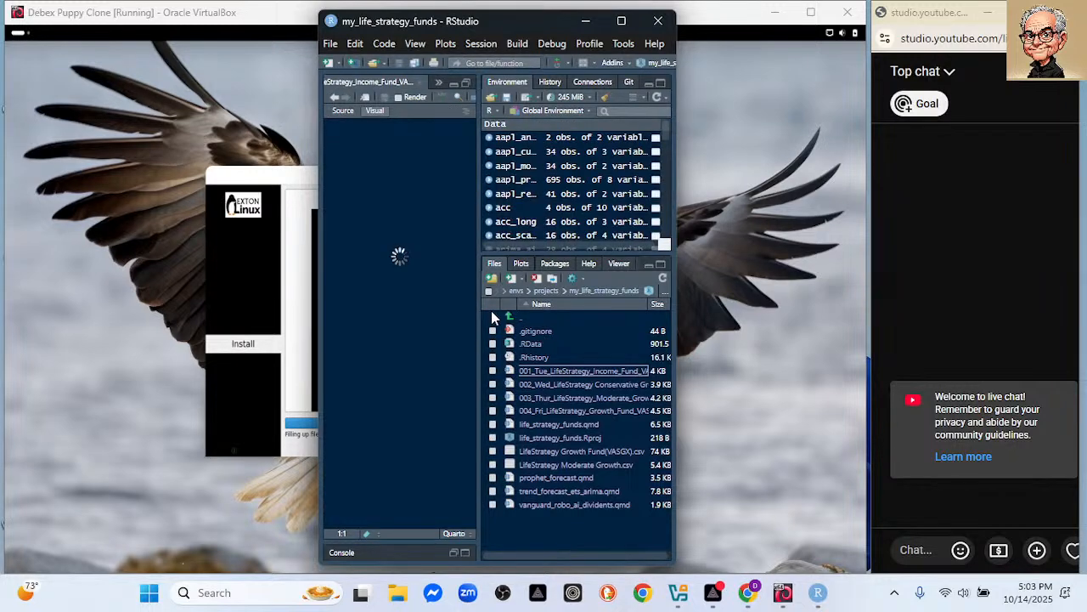
Widen the editor, close the outline, and select the title LifeStrategy Income Fund(VASIX).
left_click_drag(573, 319, 685, 337)
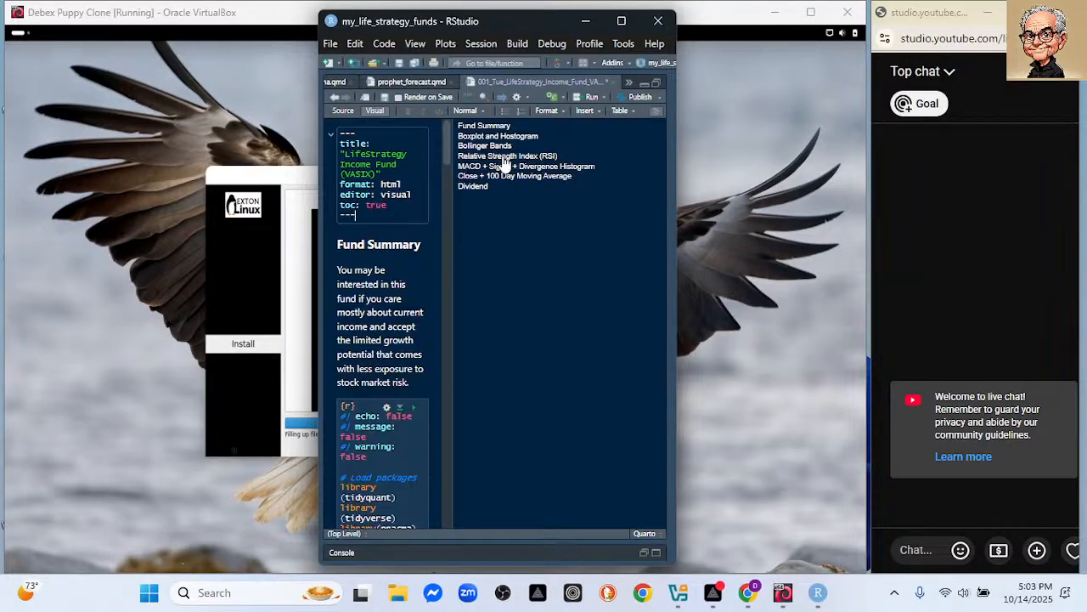
left_click(657, 119)
left_click_drag(485, 29, 549, 45)
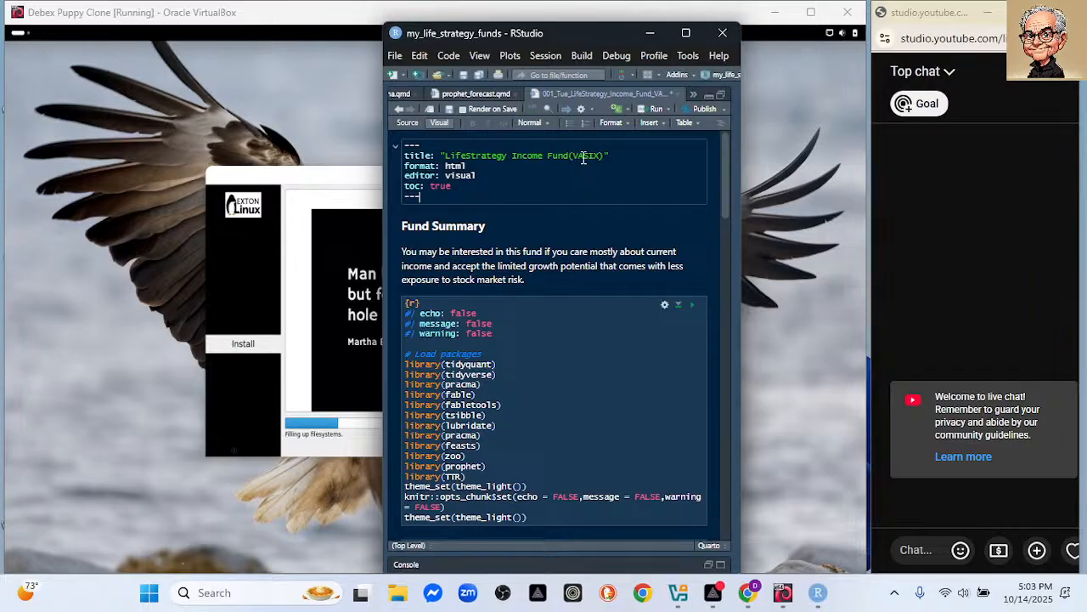
left_click_drag(446, 157, 605, 158)
key("ctrl+c")
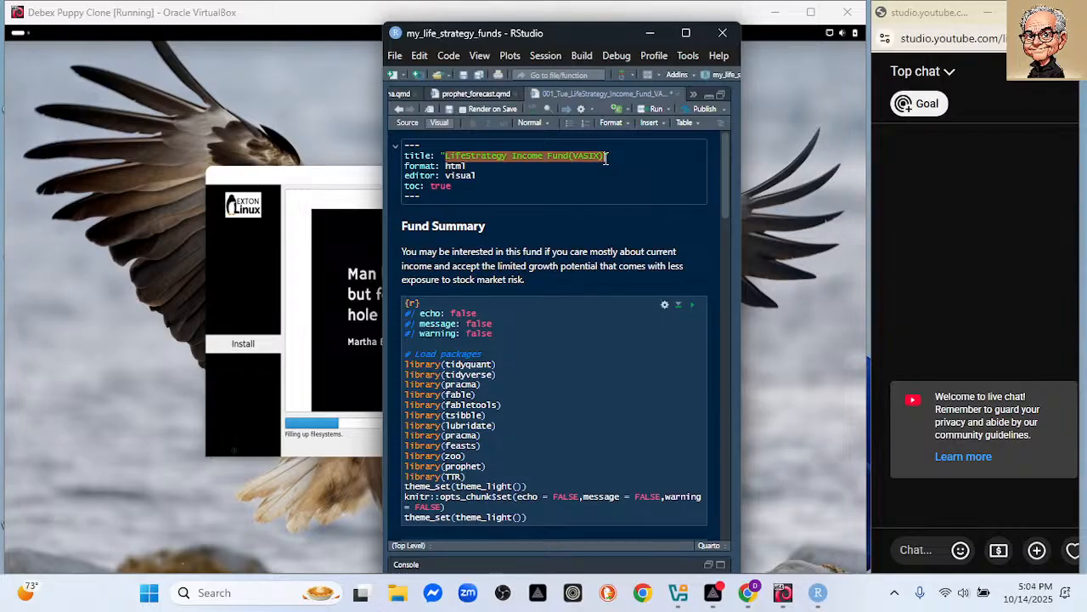
Show the DebEX installer's detailed log, move it higher, then return to RStudio.
left_click(134, 363)
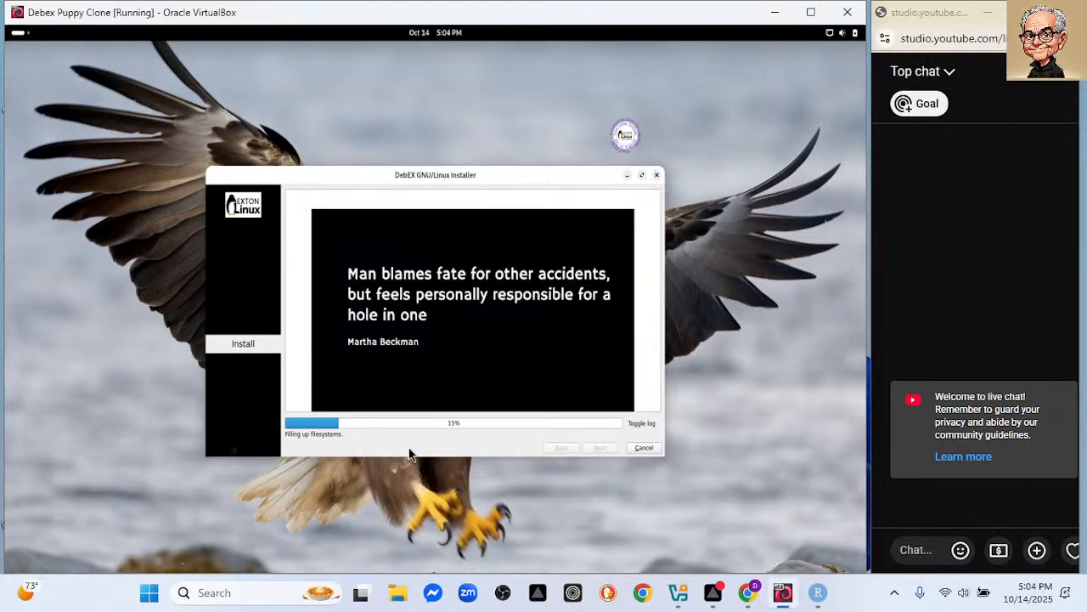
left_click(641, 425)
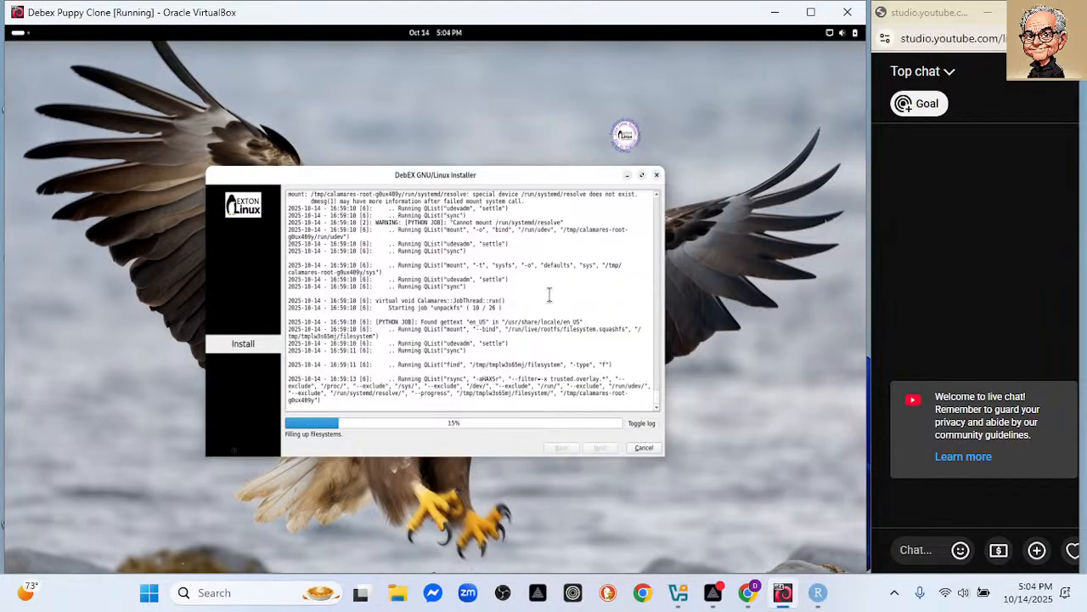
left_click_drag(381, 174, 383, 101)
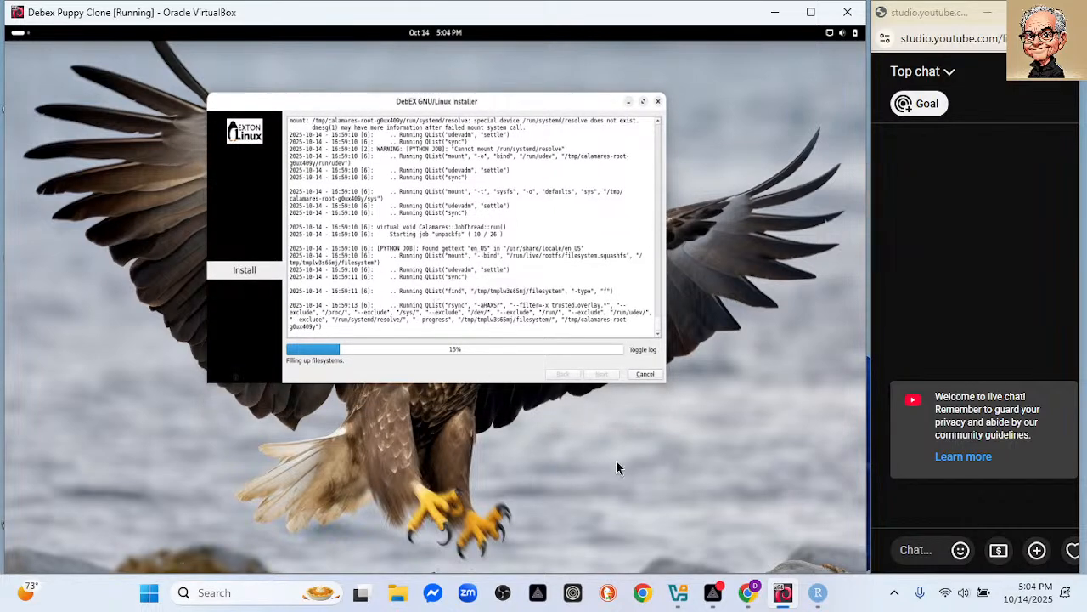
left_click(818, 592)
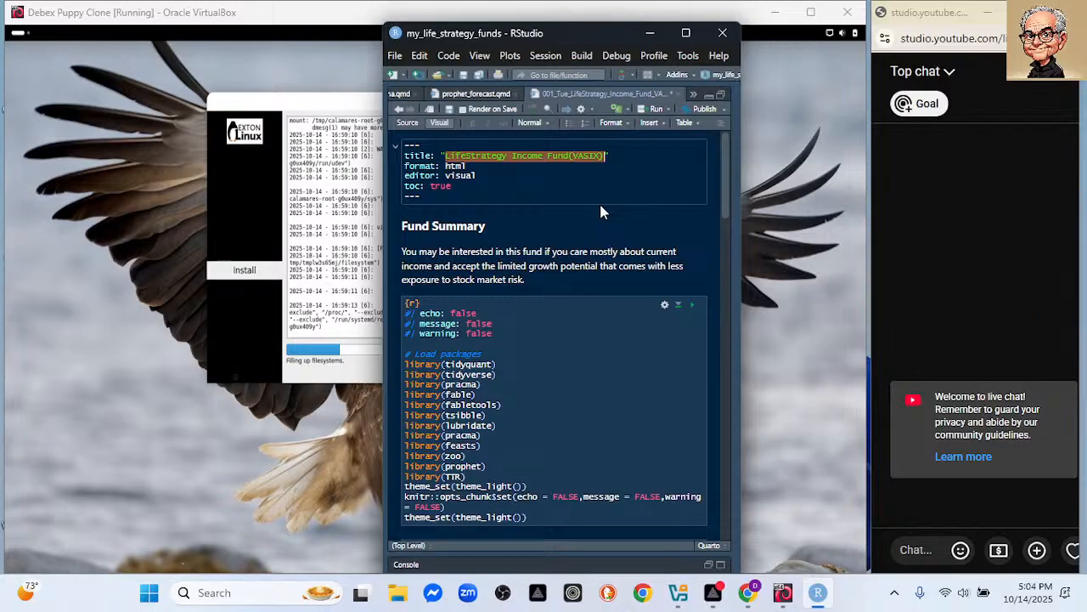
In trend_forecast_ets_arima.qmd, paste the VASIX heading, swap the tq_get ticker to VASIX, and save.
left_click(401, 95)
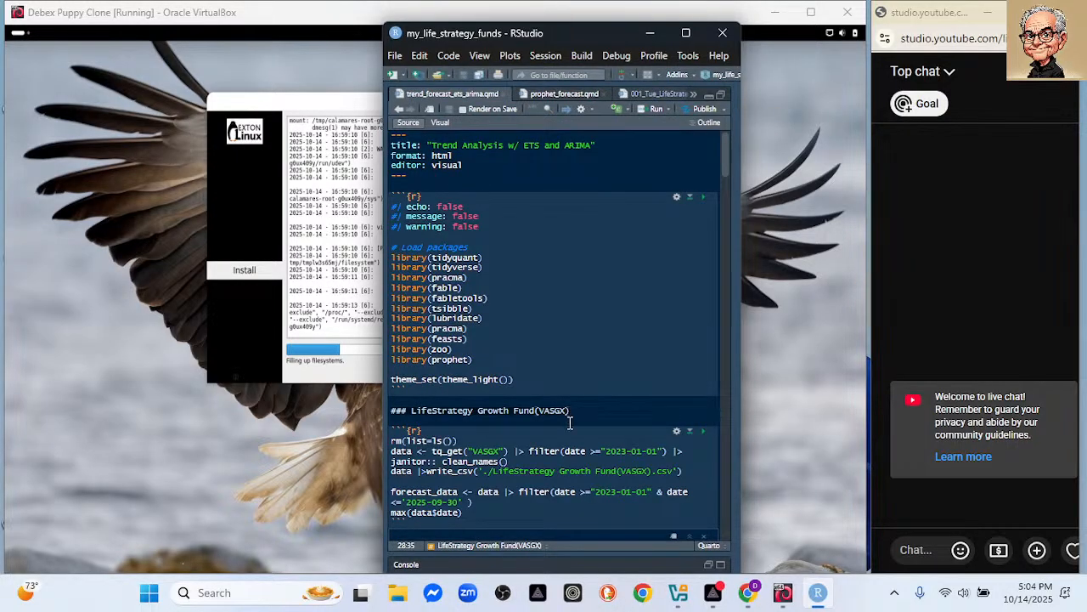
left_click(500, 401)
left_click(411, 410)
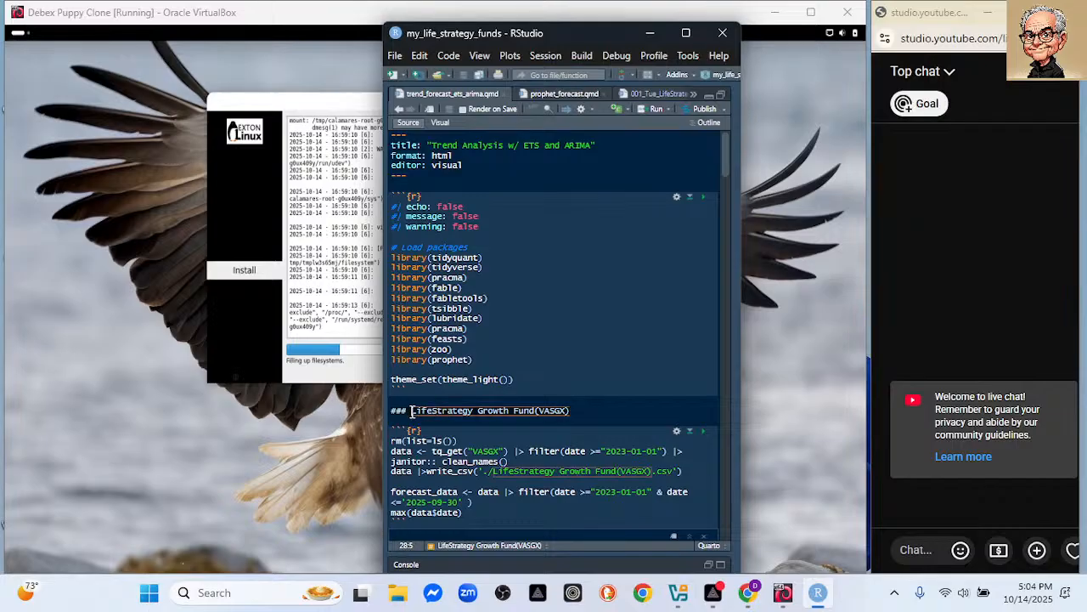
key("shift+End")
key("ctrl+v")
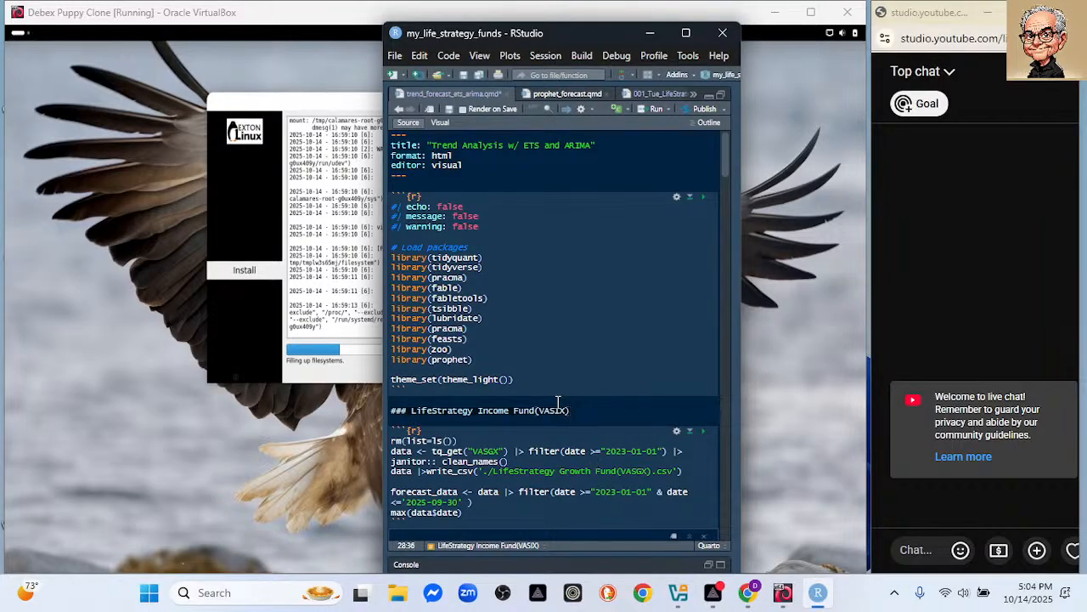
double_click(554, 409)
key("ctrl+c")
left_click(500, 450)
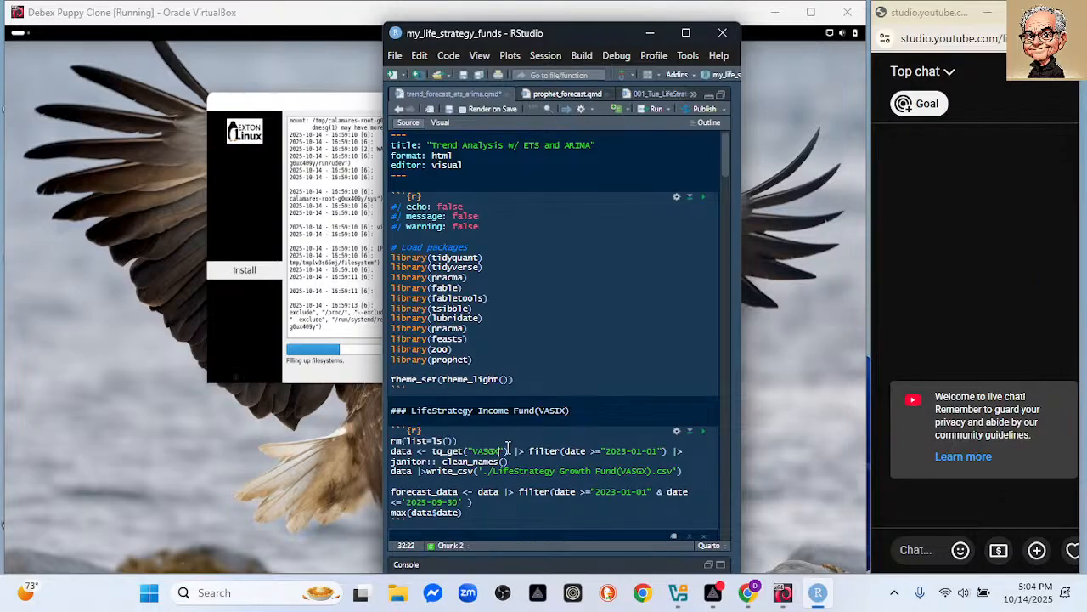
key("BackSpace")
key("BackSpace")
key("BackSpace")
key("BackSpace")
key("BackSpace")
key("ctrl+v")
key("ctrl+s")
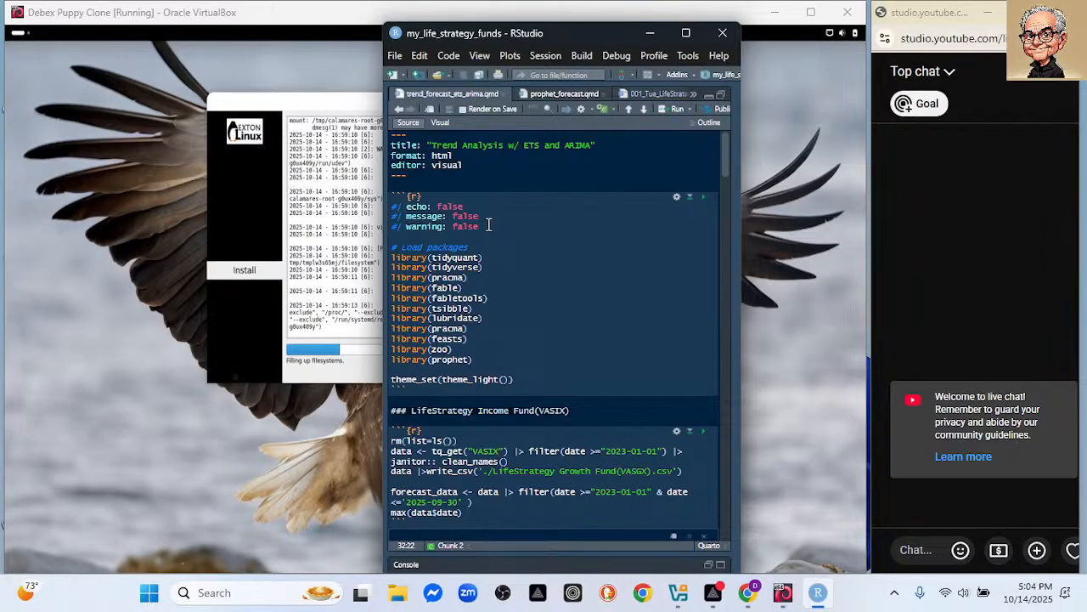
Replace VASGX with VASIX in prophet_forecast.qmd, save, and minimize RStudio.
left_click(565, 93)
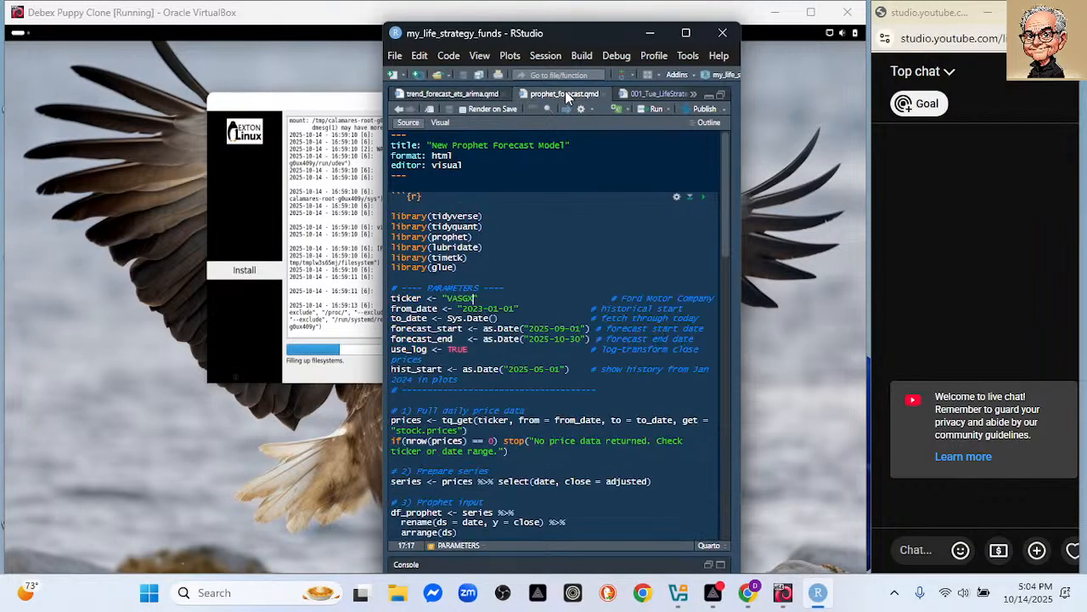
key("BackSpace")
key("BackSpace")
key("BackSpace")
key("BackSpace")
key("BackSpace")
type("VASIX")
key("ctrl+s")
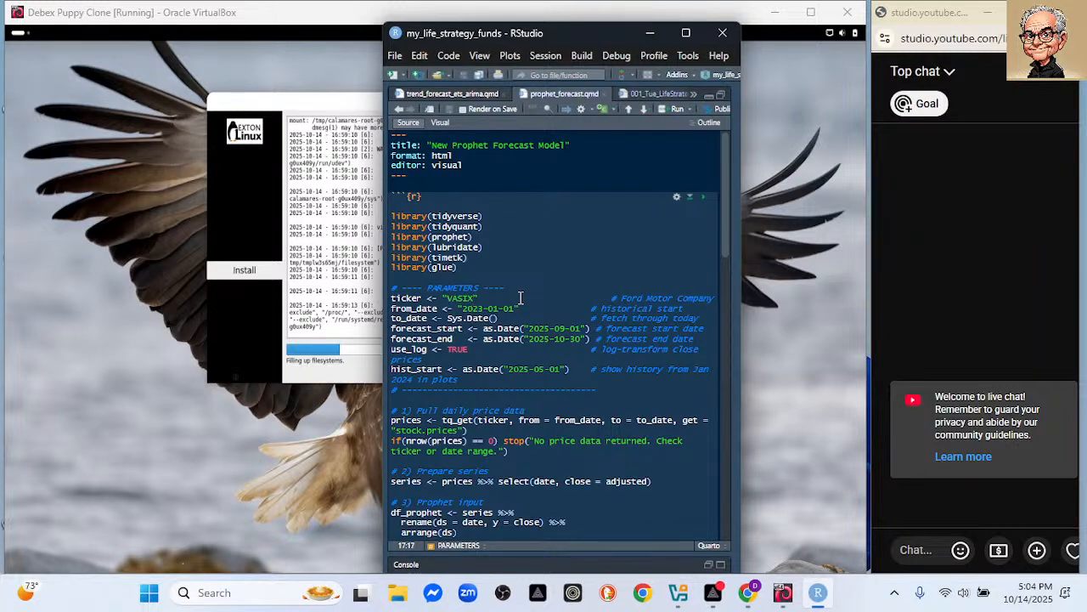
left_click(652, 36)
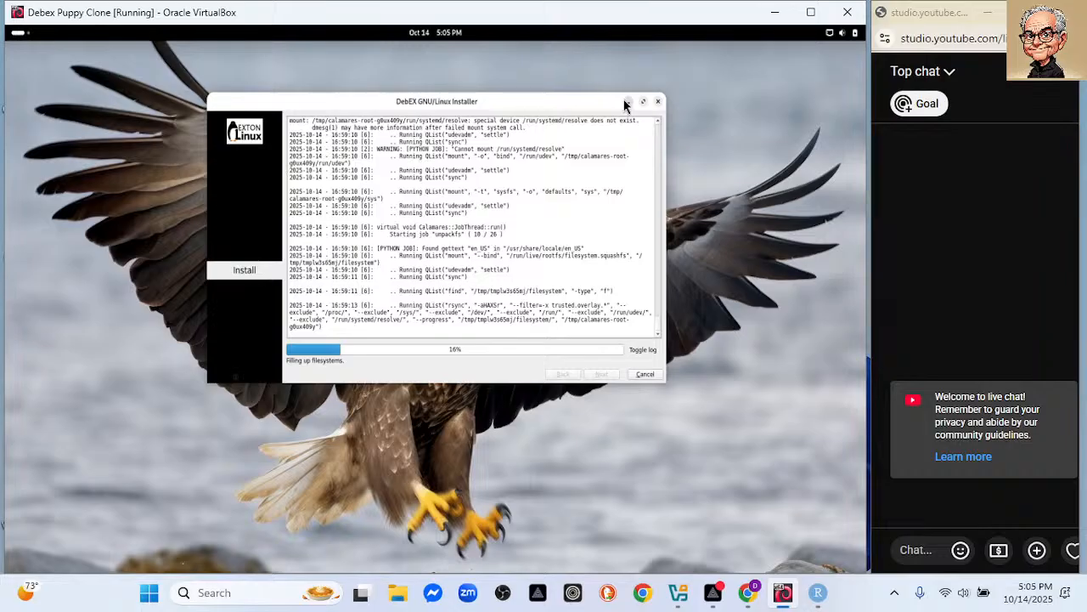
Bring RStudio back and change where chunk output is displayed from the gear menu.
mouse_move(820, 599)
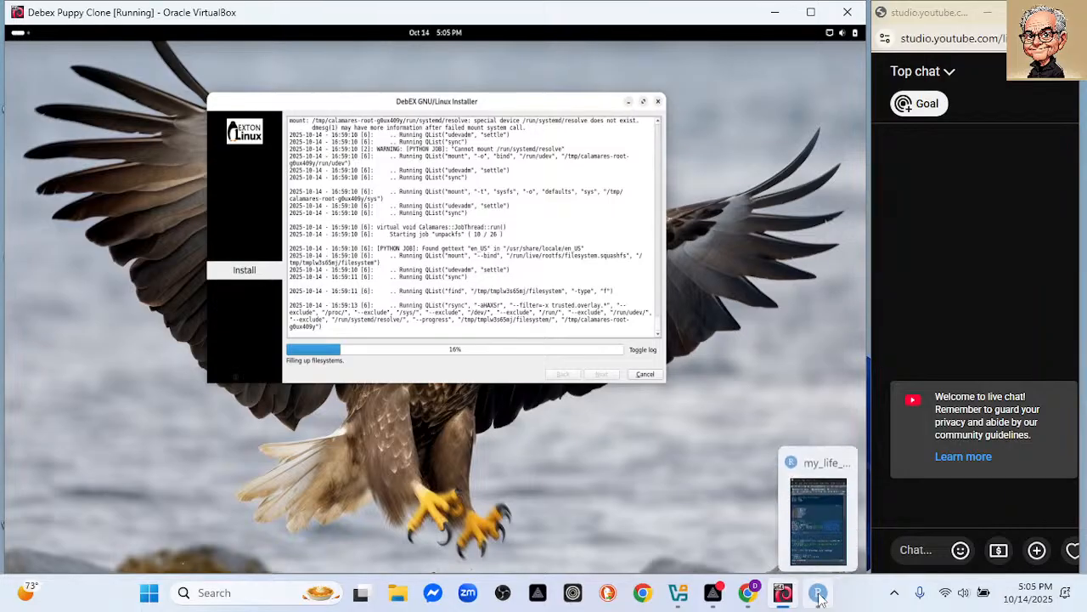
left_click(799, 527)
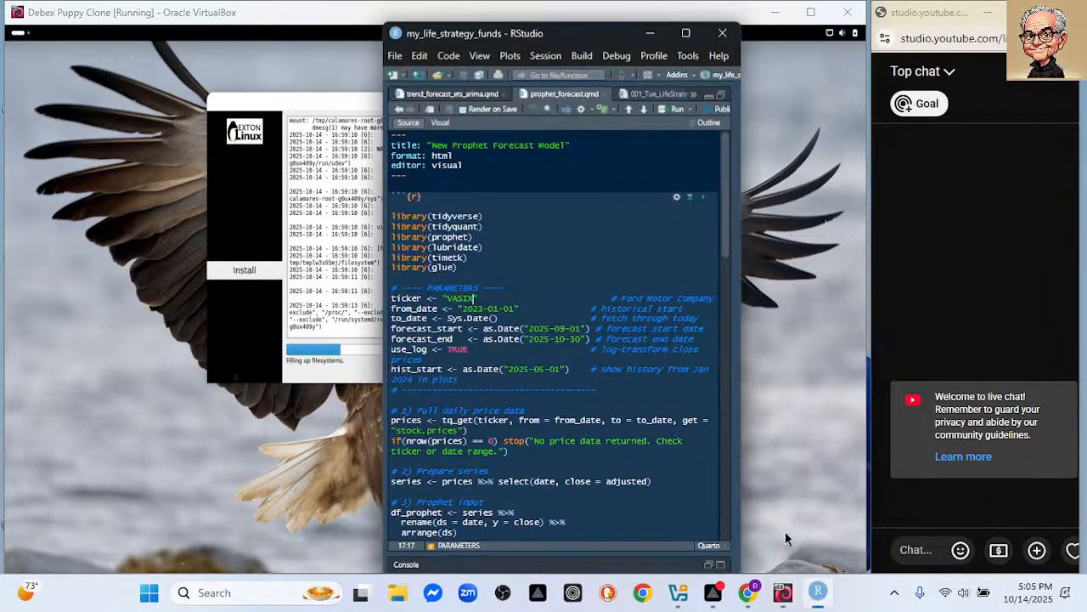
left_click(593, 109)
left_click(614, 308)
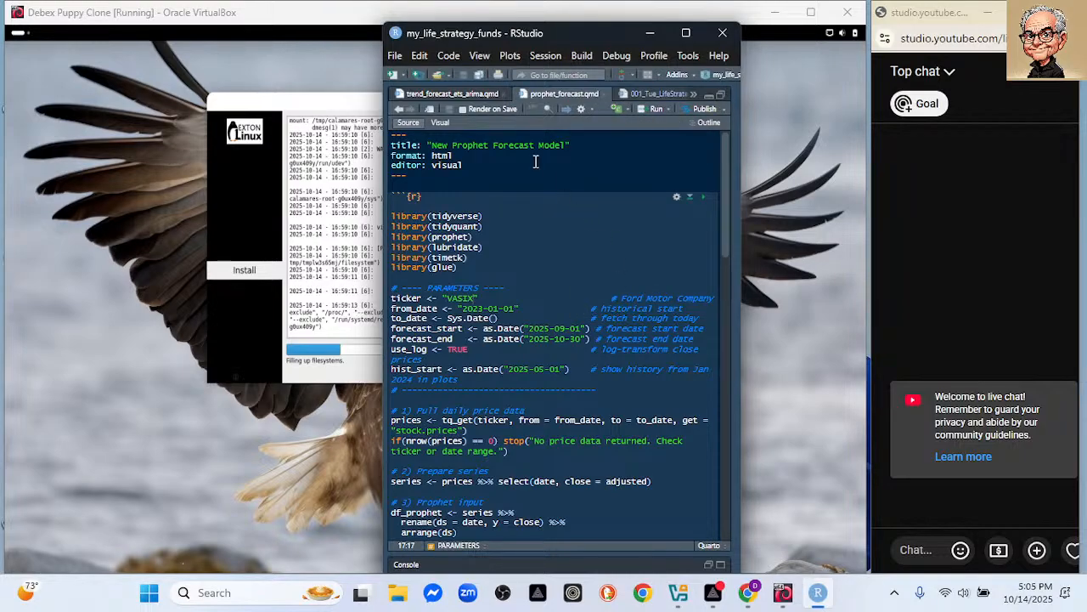
Open the LifeStrategy Income Fund (VASIX) report and scroll to its setup and data chunks.
left_click(438, 96)
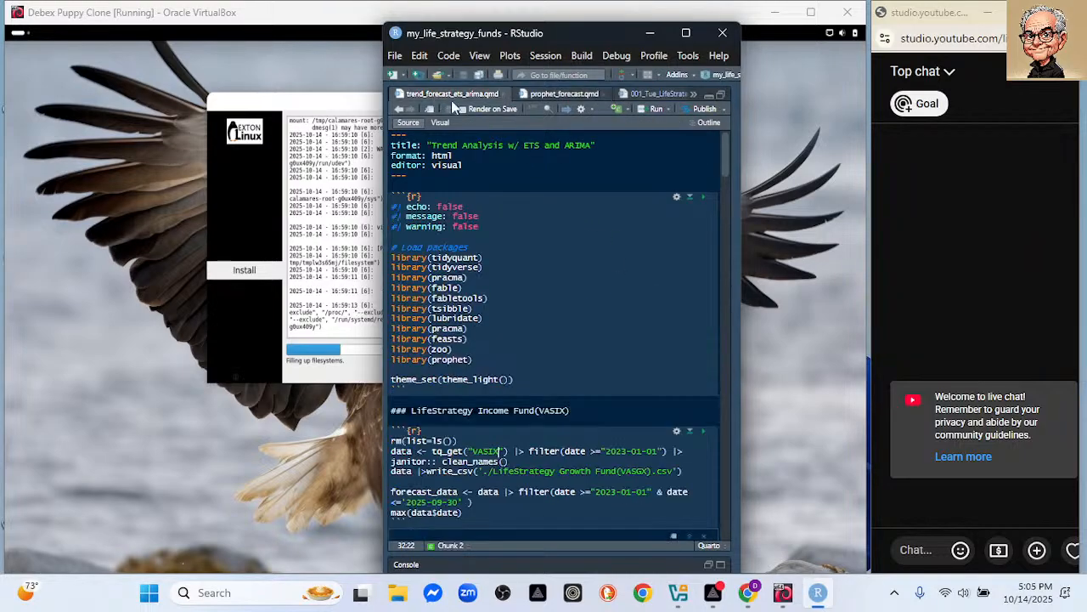
left_click(650, 95)
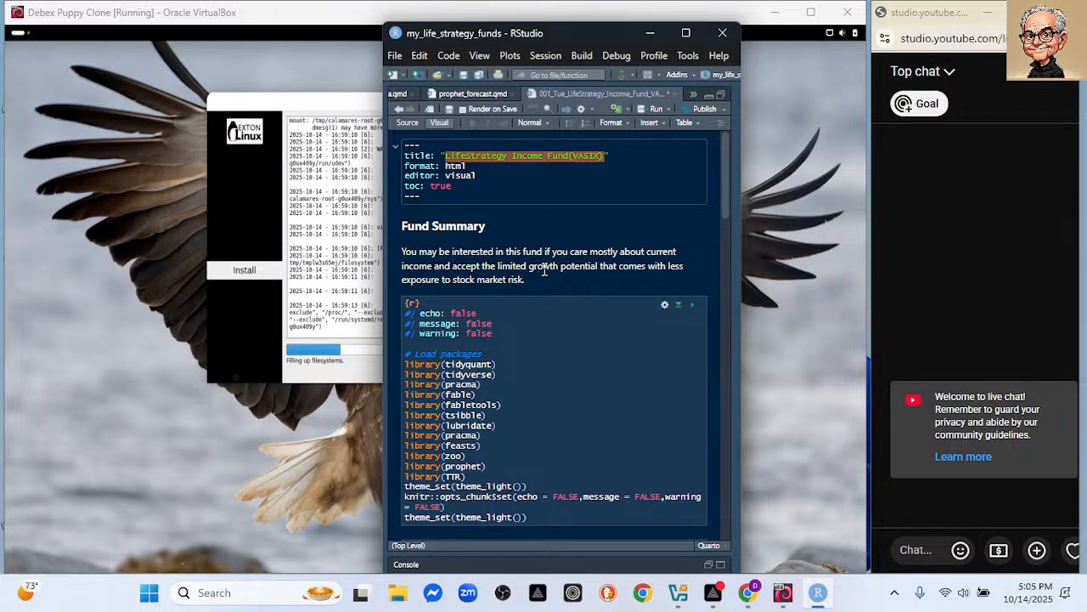
scroll(581, 285, "down", 3)
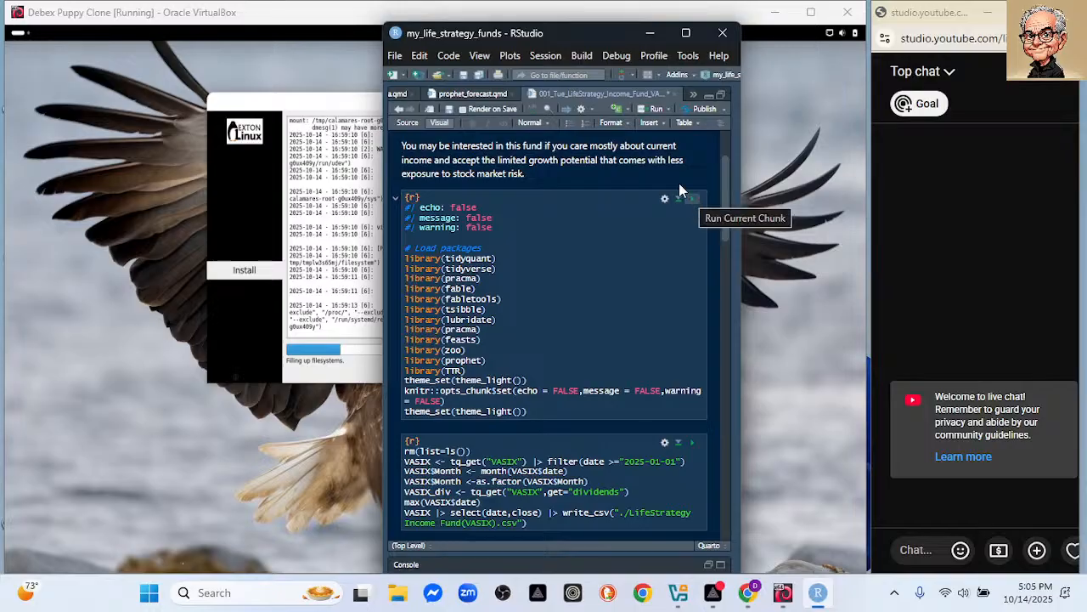
In trend_forecast_ets_arima.qmd, run the package-loading and VASIX data download chunks.
left_click(400, 95)
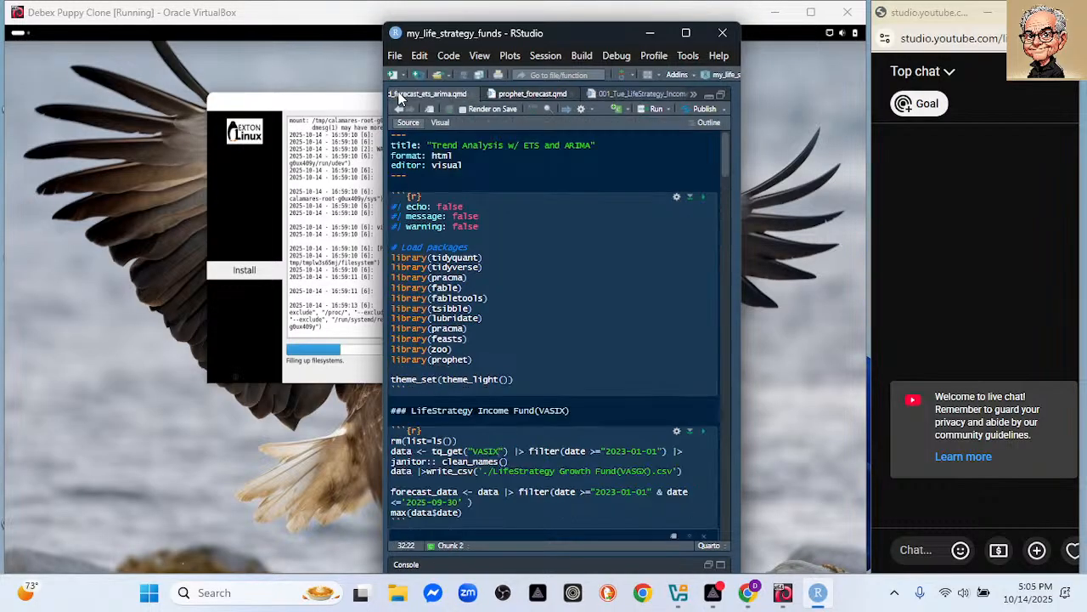
left_click(704, 200)
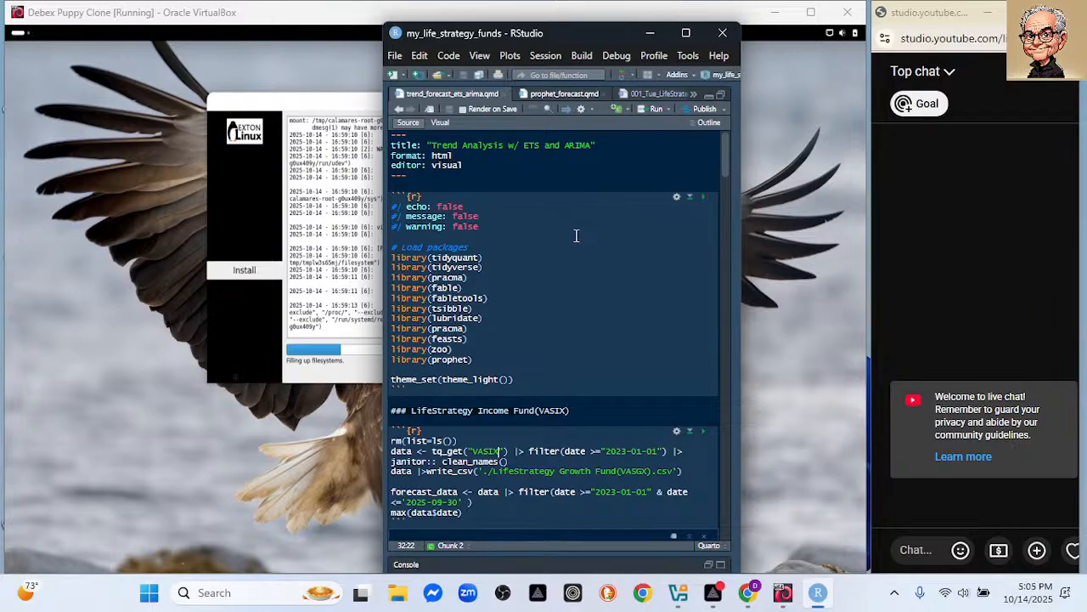
scroll(576, 236, "down", 3)
left_click(704, 304)
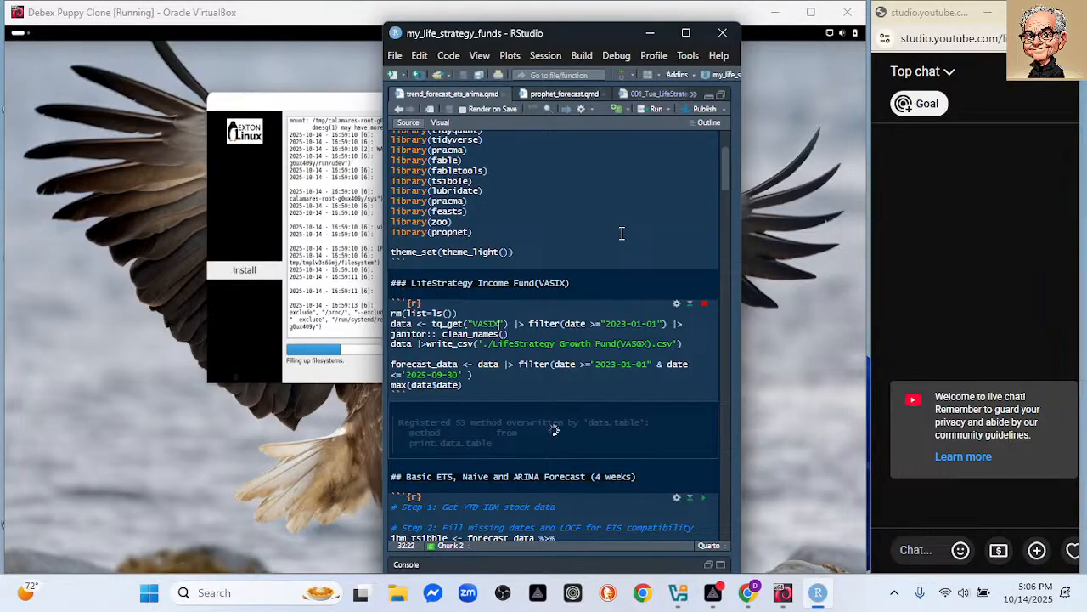
Run the ETS, Naive and ARIMA 4-week forecast chunk.
scroll(631, 233, "down", 4)
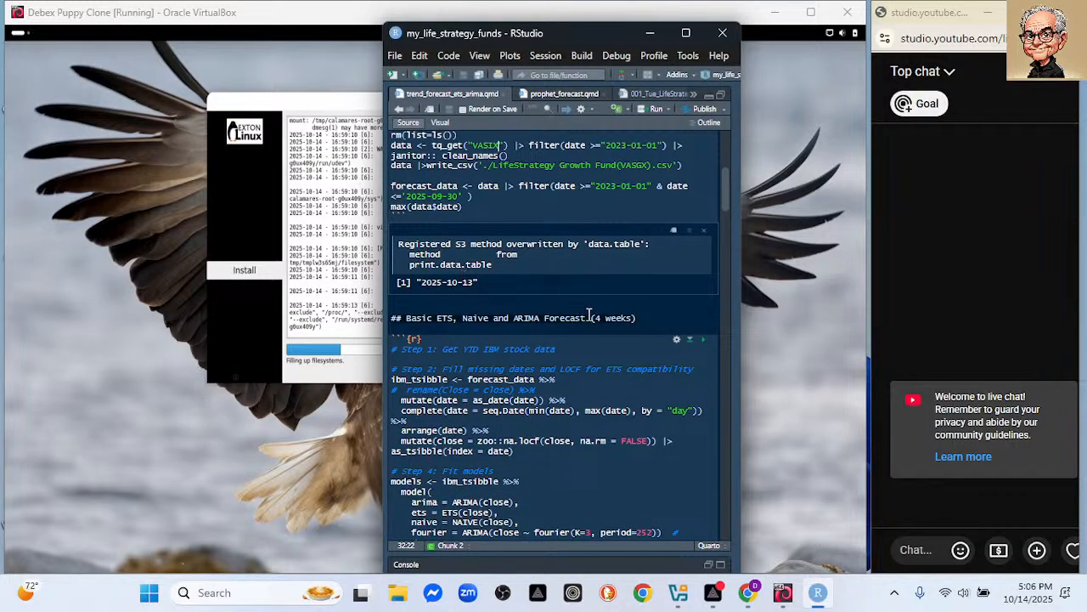
left_click(706, 345)
scroll(697, 331, "down", 4)
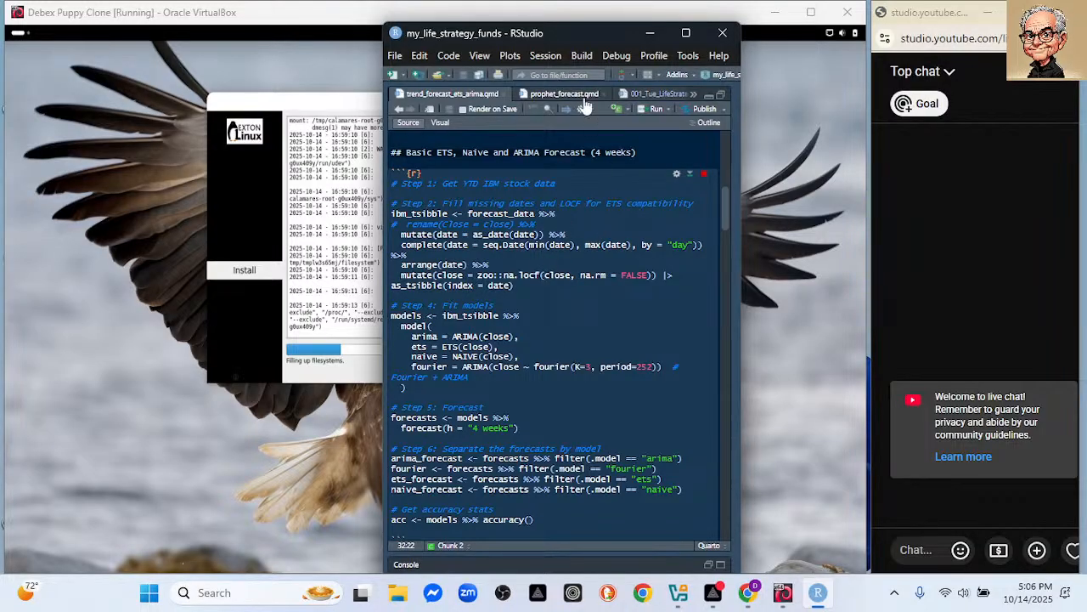
Shift RStudio right, run the Gemini-adjusted ARIMA chunk, and return to the DebEX installer VM.
left_click_drag(526, 37, 641, 29)
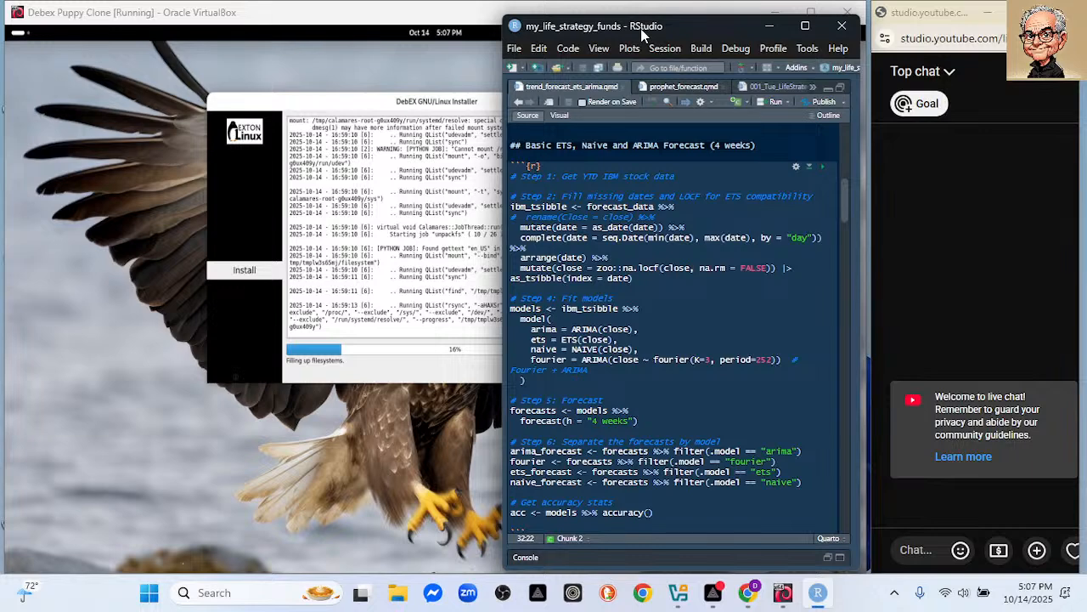
scroll(731, 239, "down", 3)
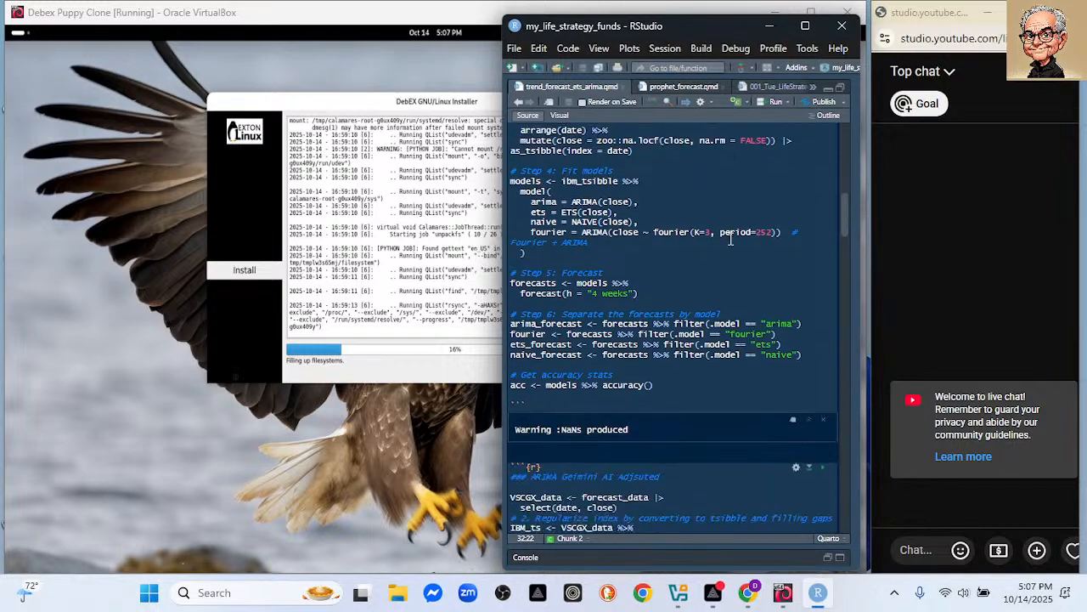
scroll(731, 240, "down", 5)
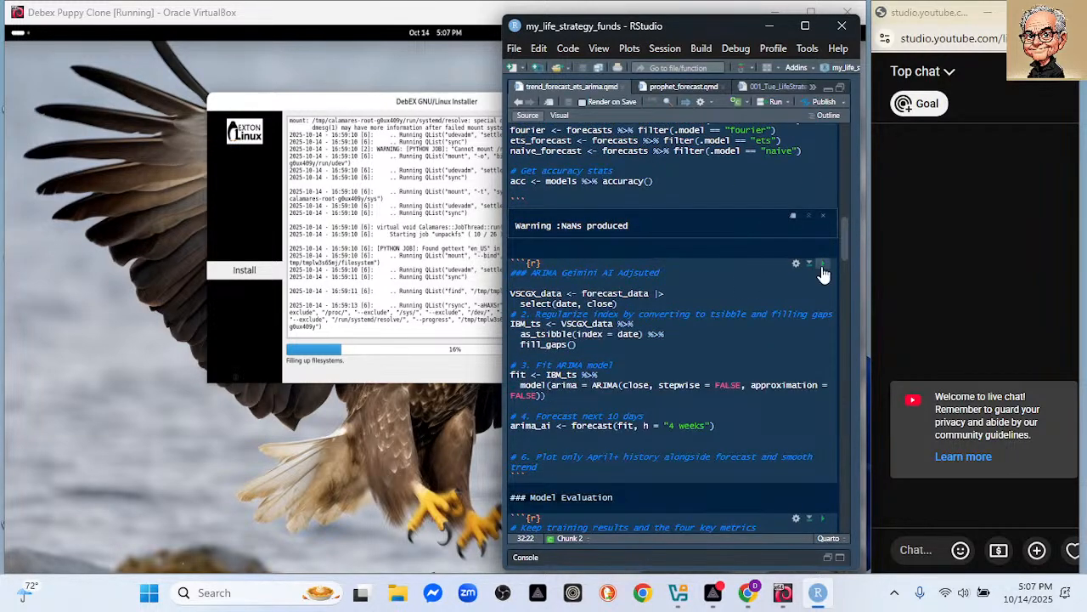
left_click(823, 264)
left_click(434, 56)
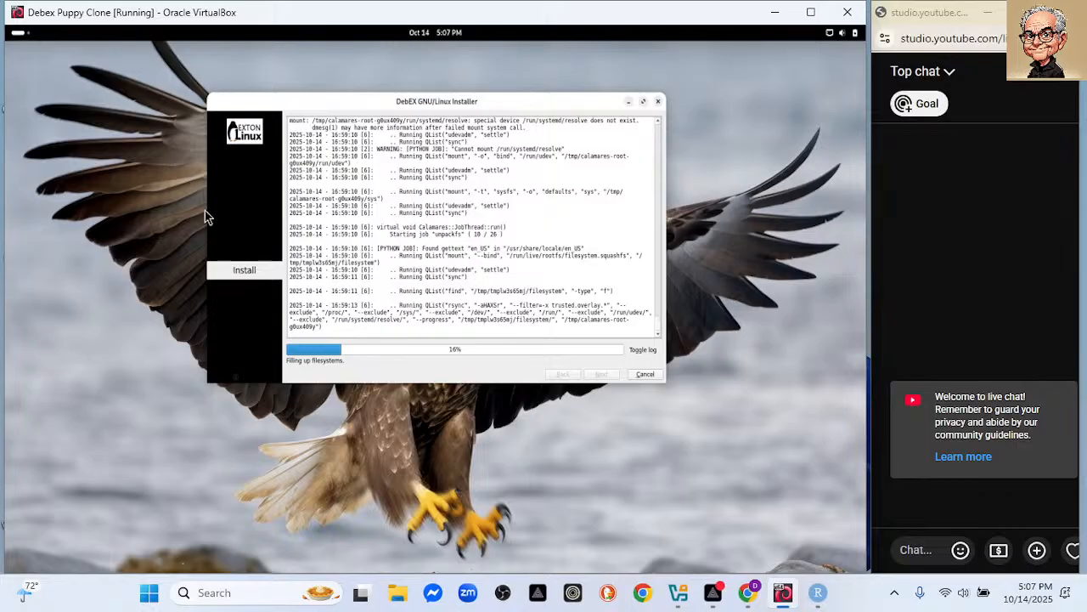
left_click(816, 593)
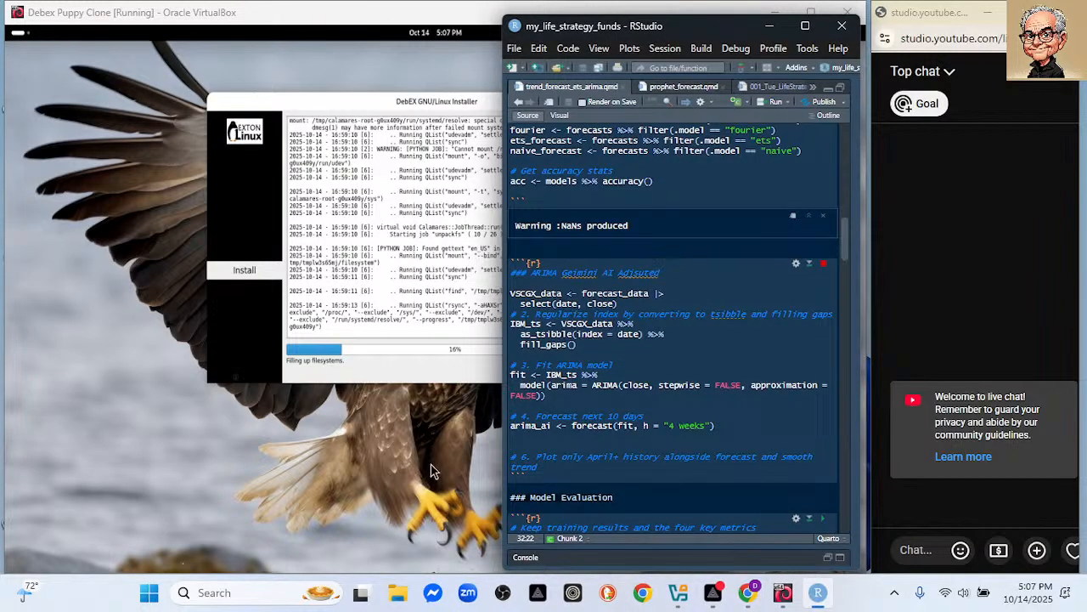
left_click(398, 469)
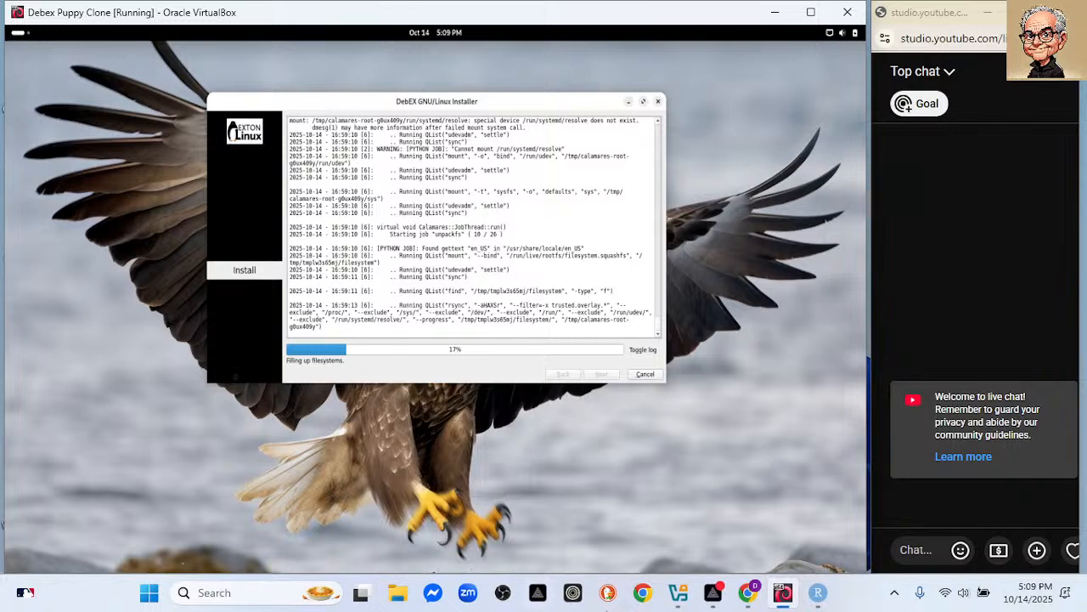
left_click(824, 602)
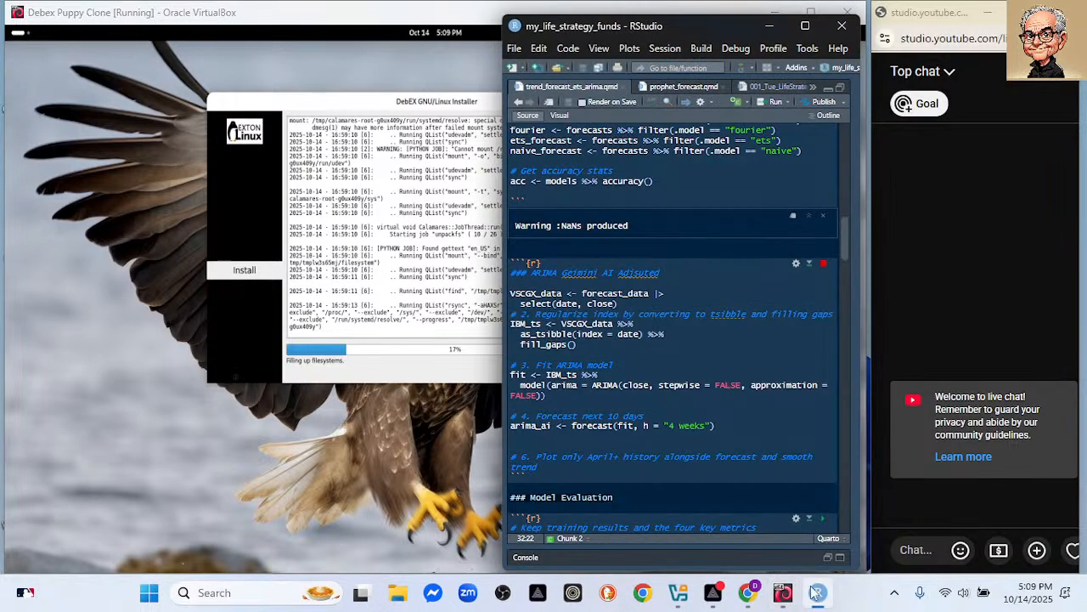
left_click(445, 464)
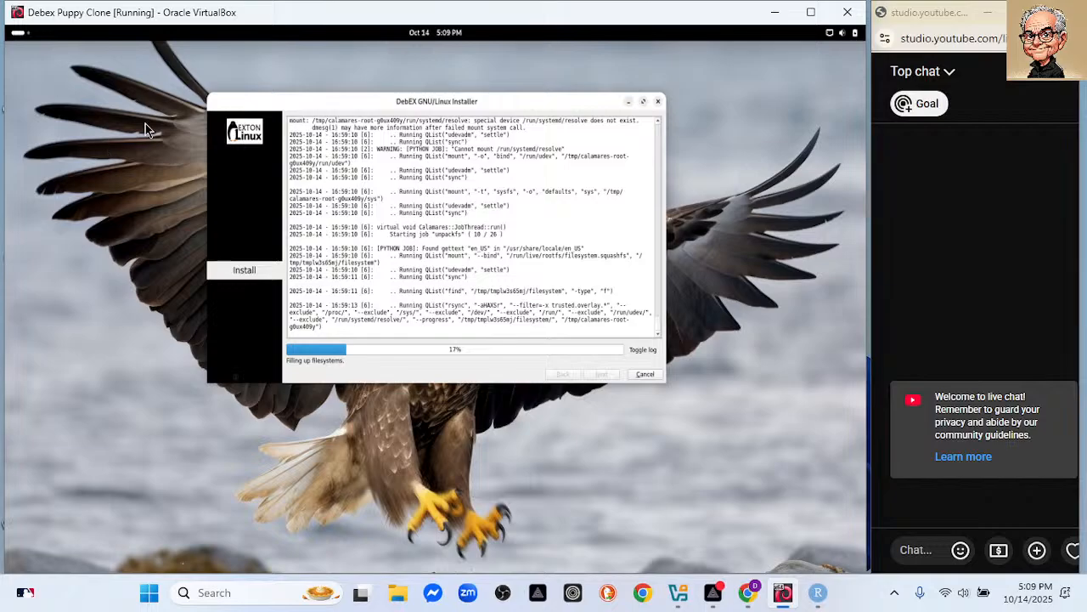
left_click(19, 34)
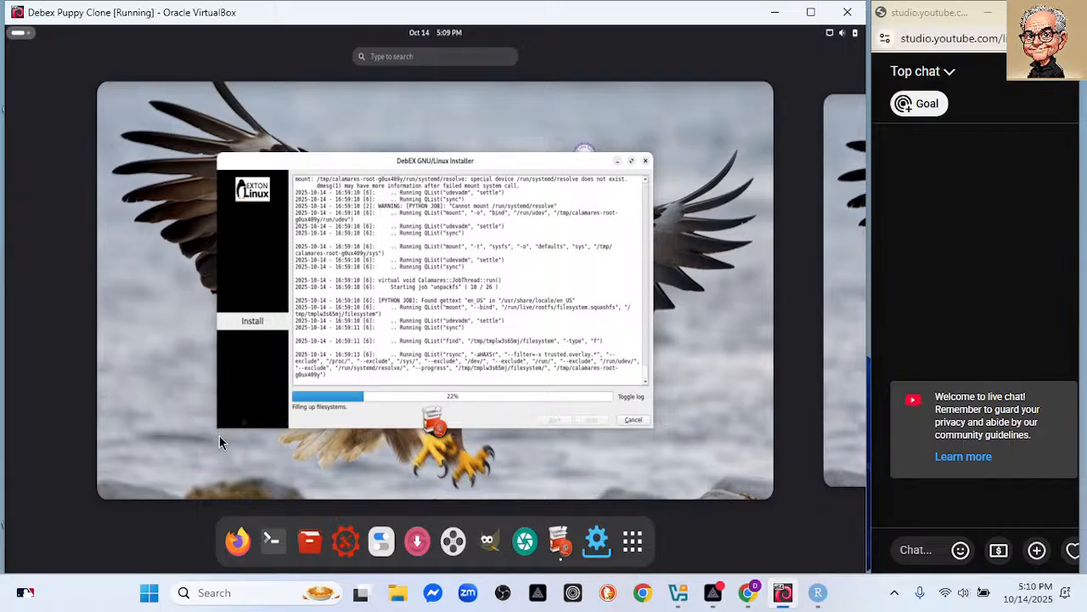
left_click(817, 594)
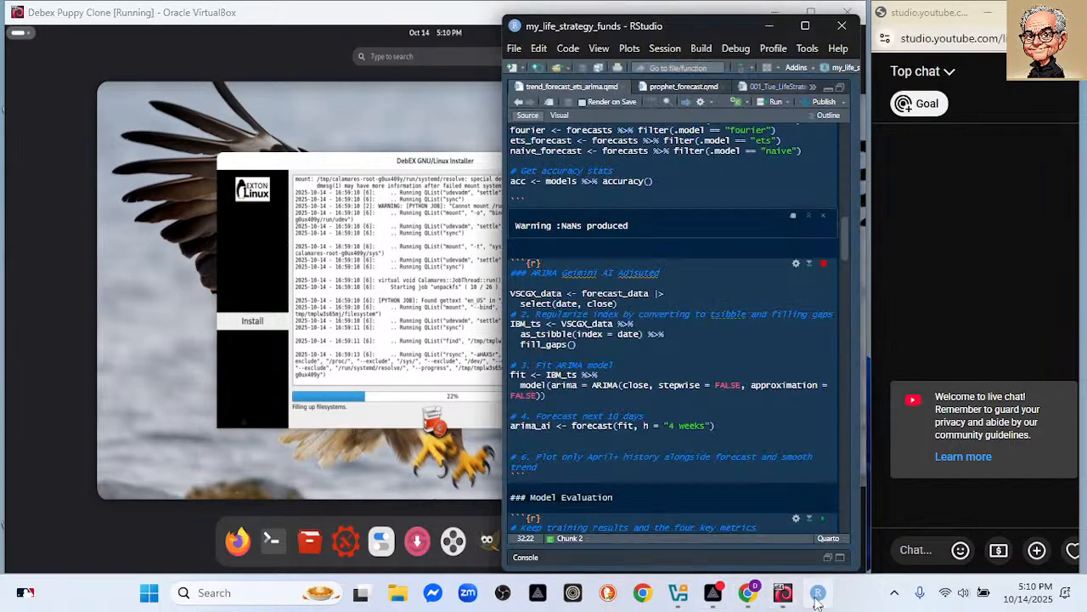
left_click(173, 430)
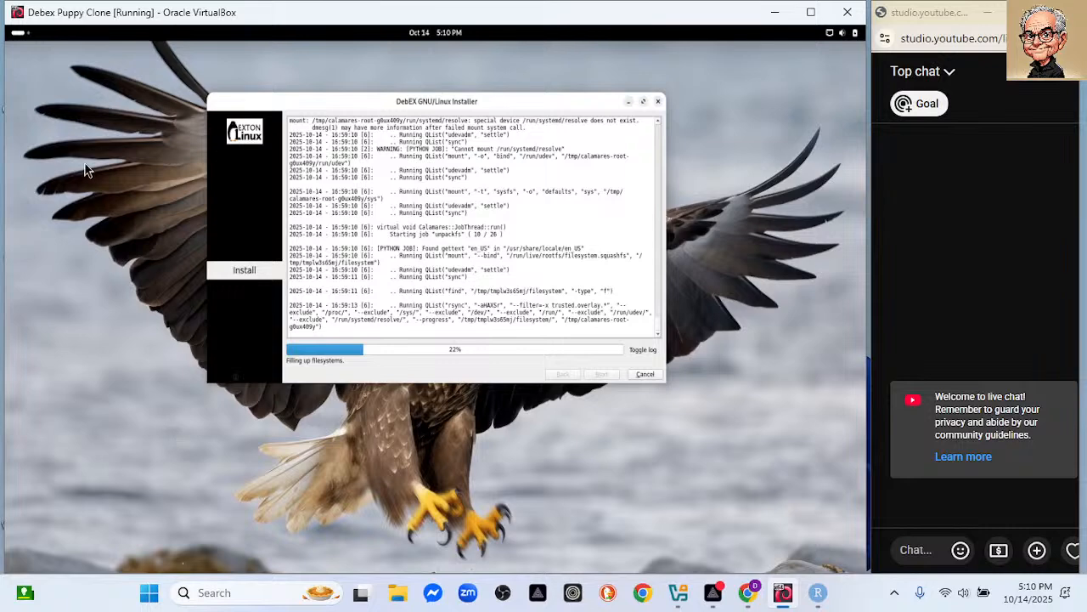
Show the guest's Activities overview and dock while the installer copies files.
left_click(21, 39)
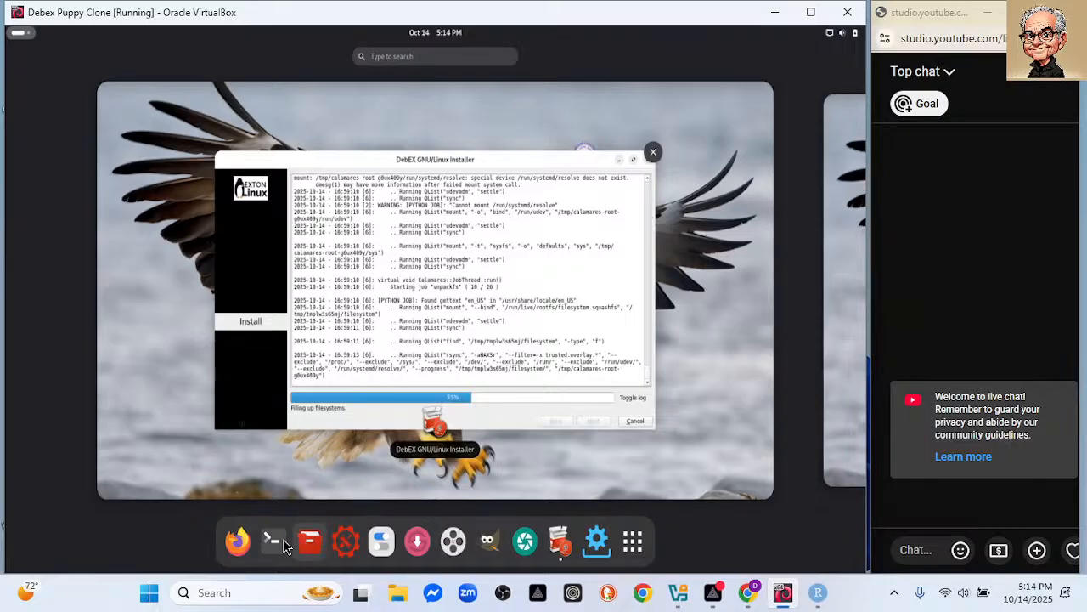
left_click(227, 473)
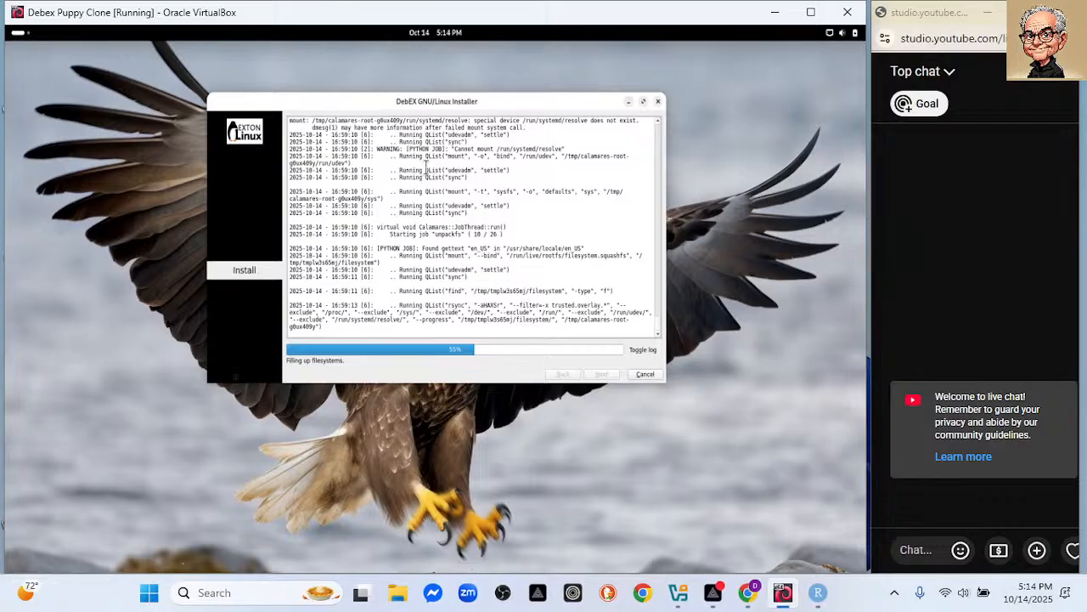
mouse_move(548, 119)
left_mouse_down()
mouse_move(564, 138)
mouse_move(561, 105)
mouse_move(538, 109)
left_mouse_up()
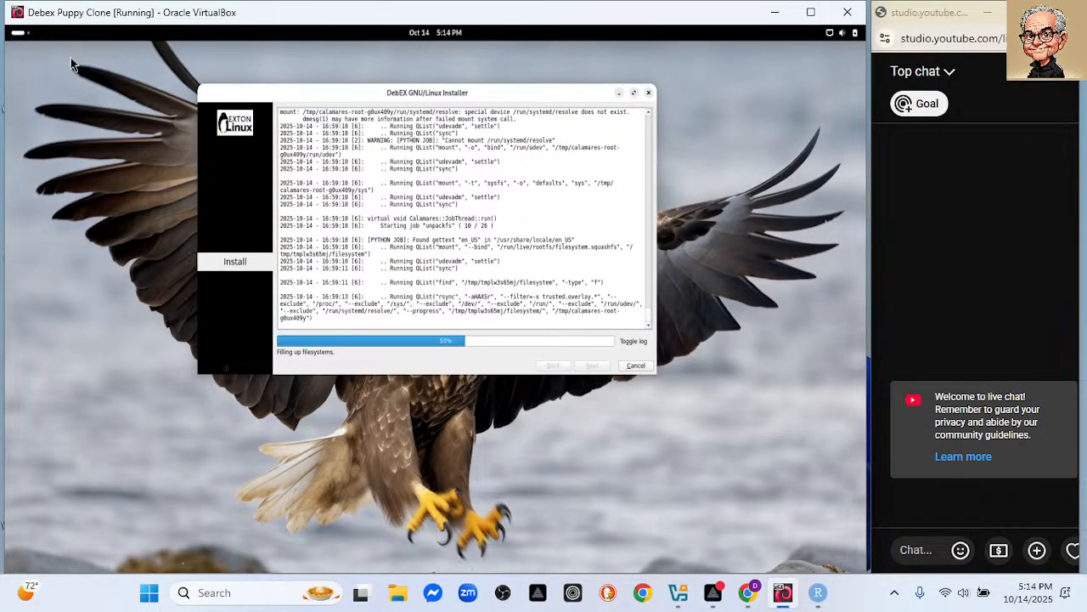
left_click(18, 40)
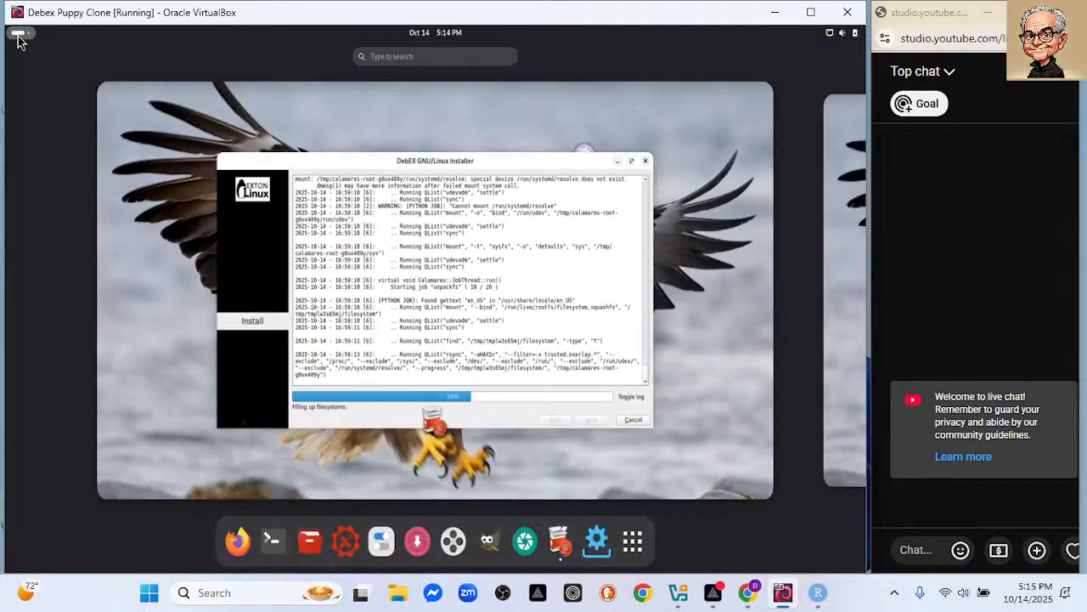
Launch a single LXTerminal beside the installer log and run df to check disk usage.
left_click(271, 542)
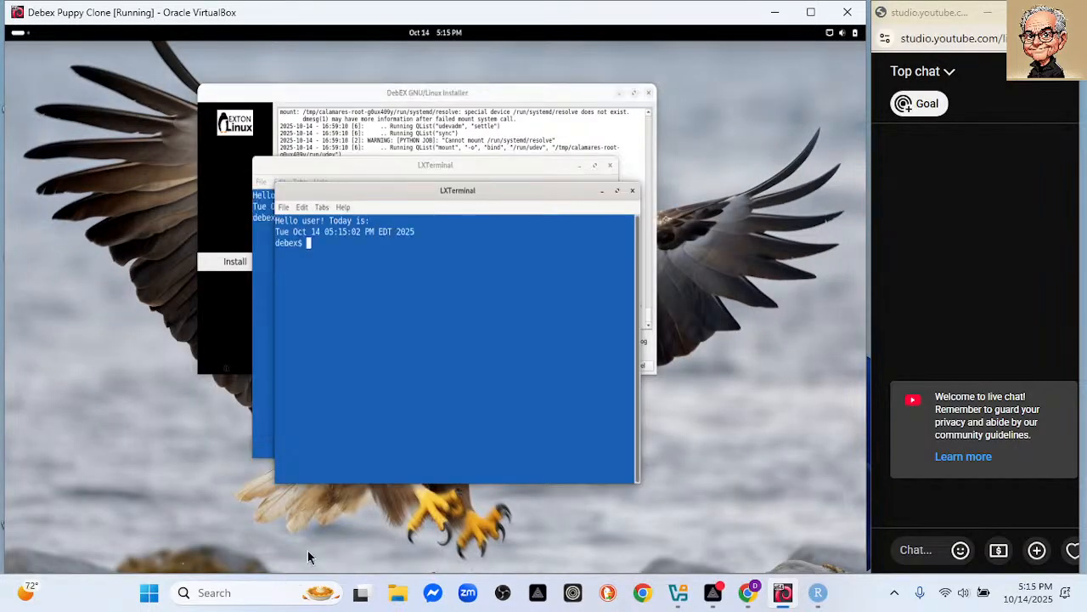
left_click(634, 195)
left_click_drag(399, 171, 505, 238)
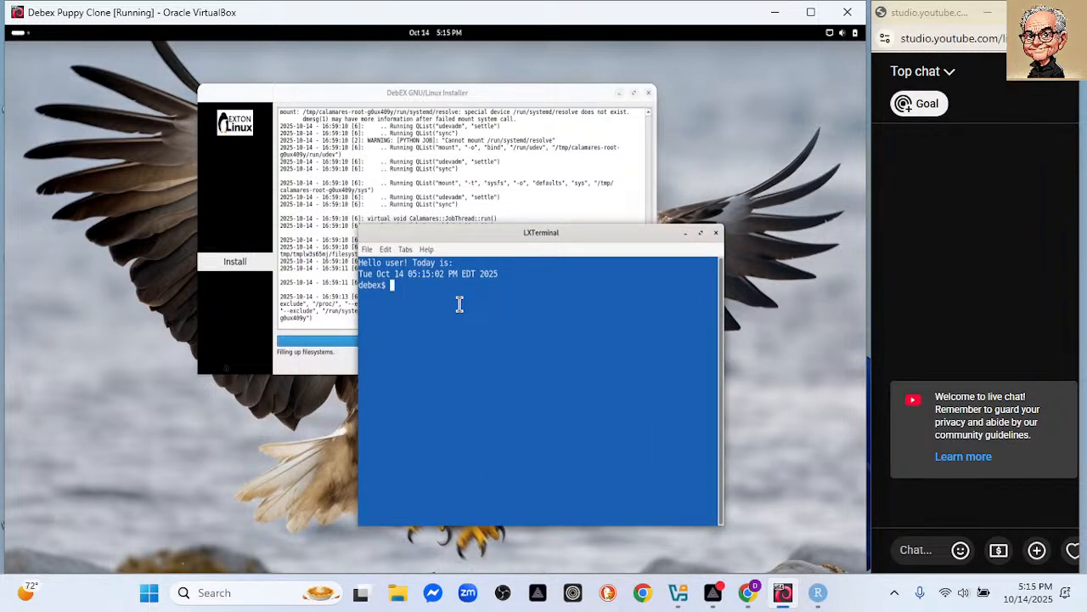
type("df")
key("Return")
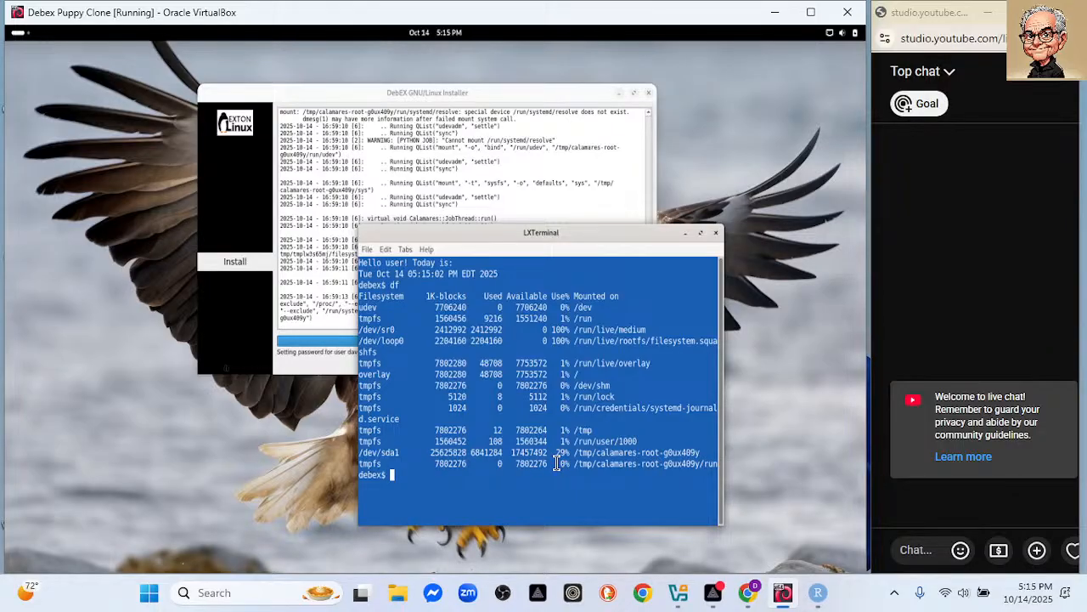
Close LXTerminal and move the DebEX installer aside until it reports All done.
left_click(330, 372)
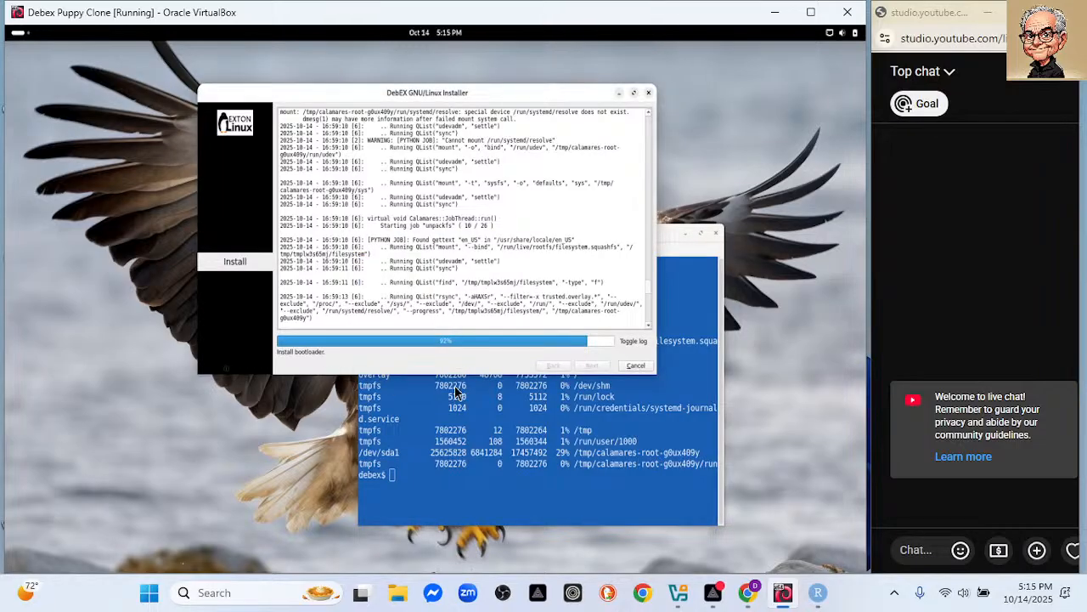
left_click(716, 233)
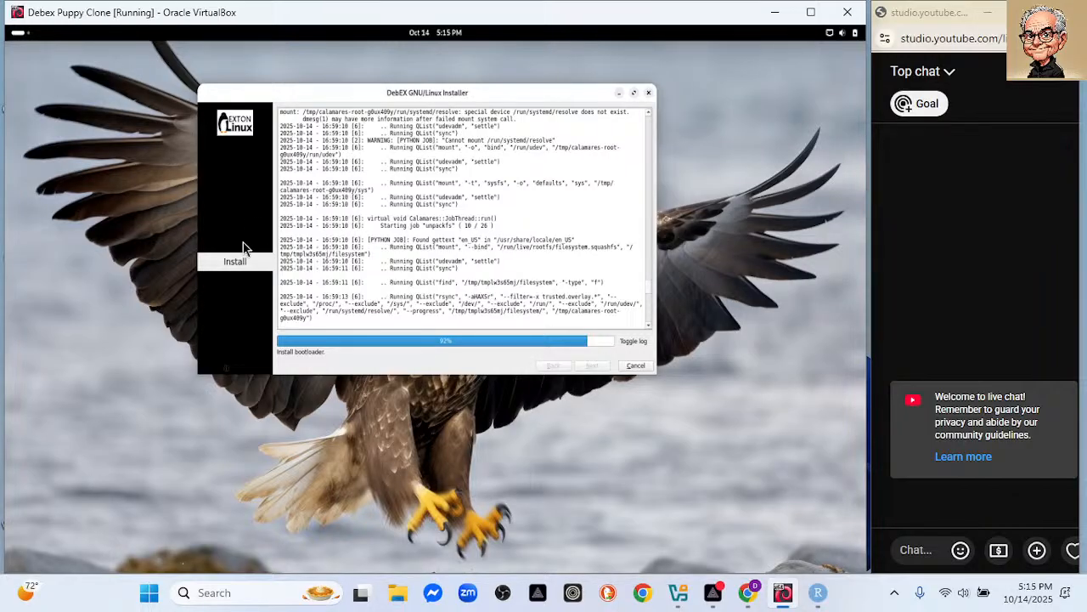
left_click_drag(346, 95, 399, 143)
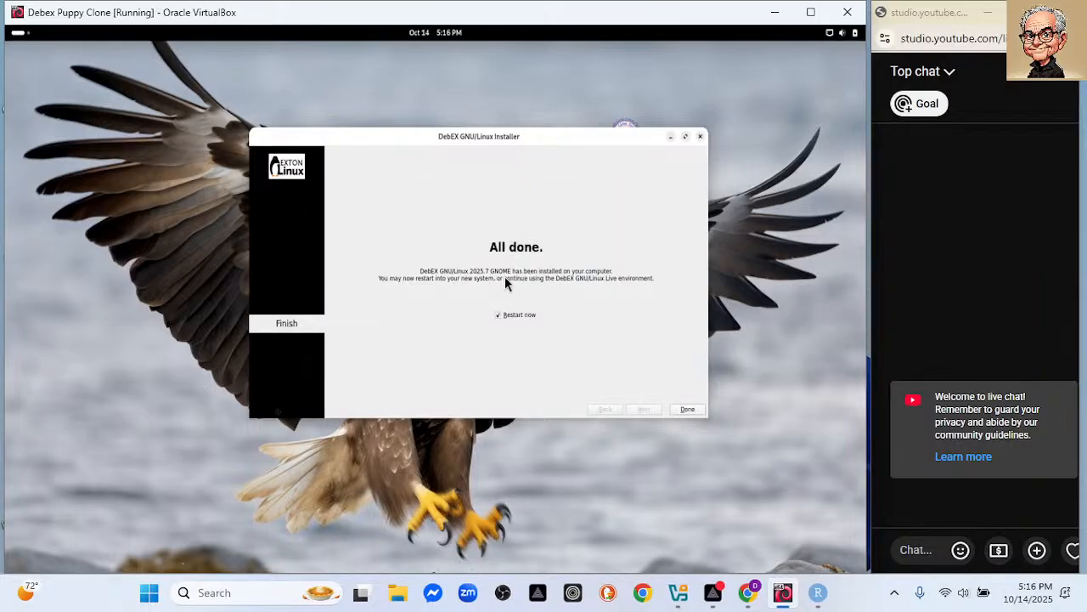
Finish the installation with Restart now ticked and bring up the VirtualBox Manager.
left_click(688, 410)
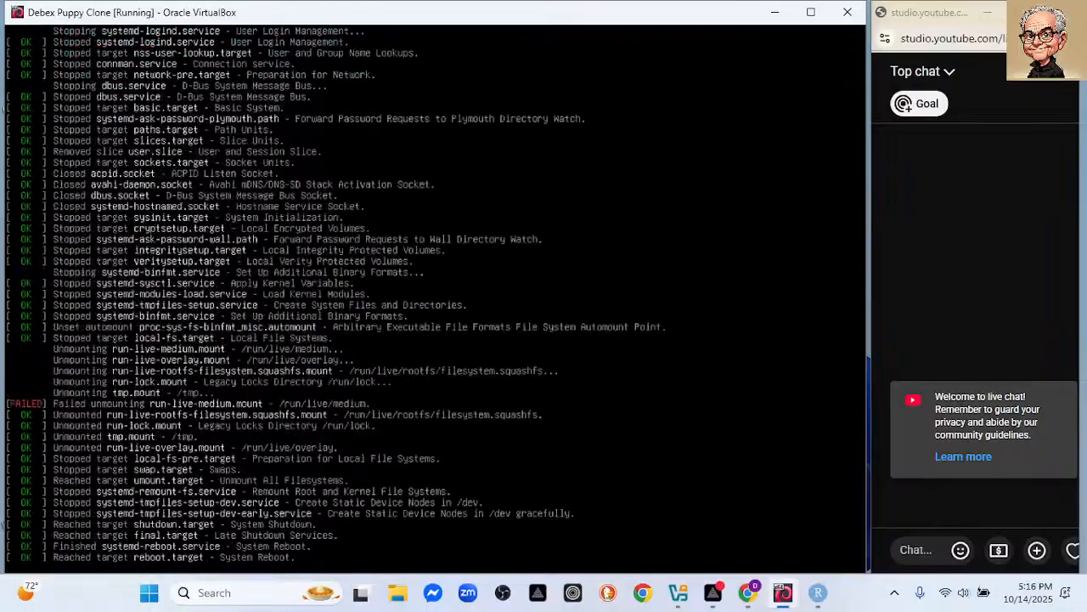
left_click(680, 594)
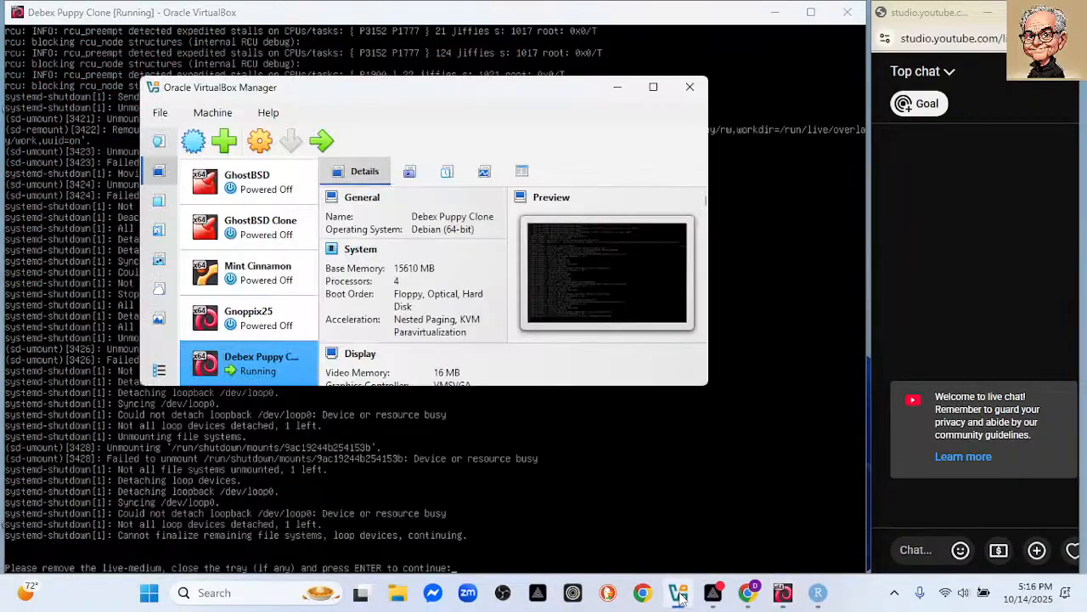
Check the Debex Puppy Clone storage settings unchanged, minimize the Manager, and continue the reboot.
left_click(262, 143)
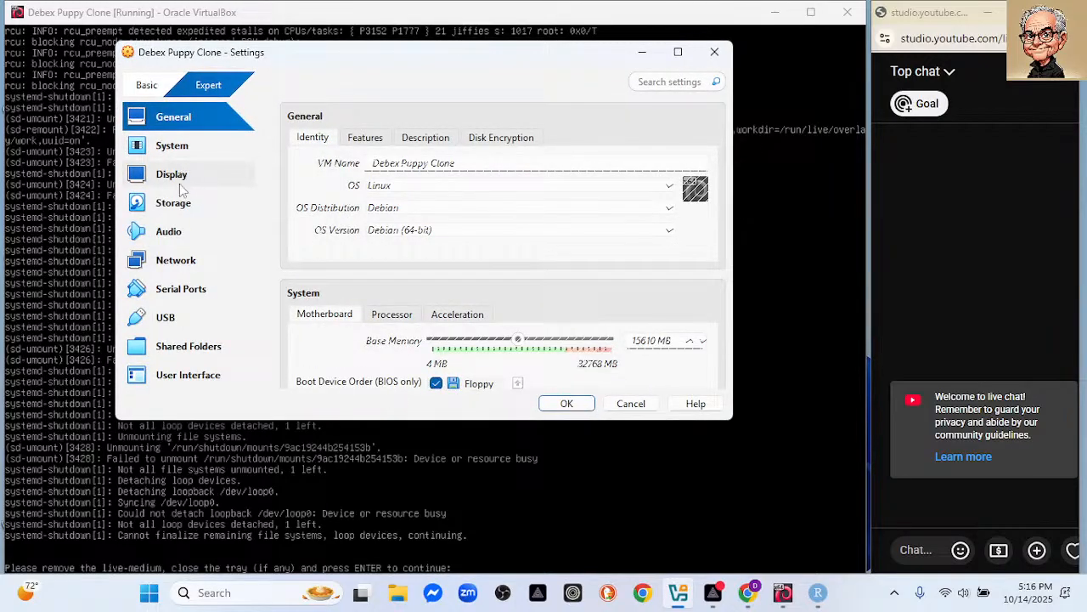
left_click(183, 208)
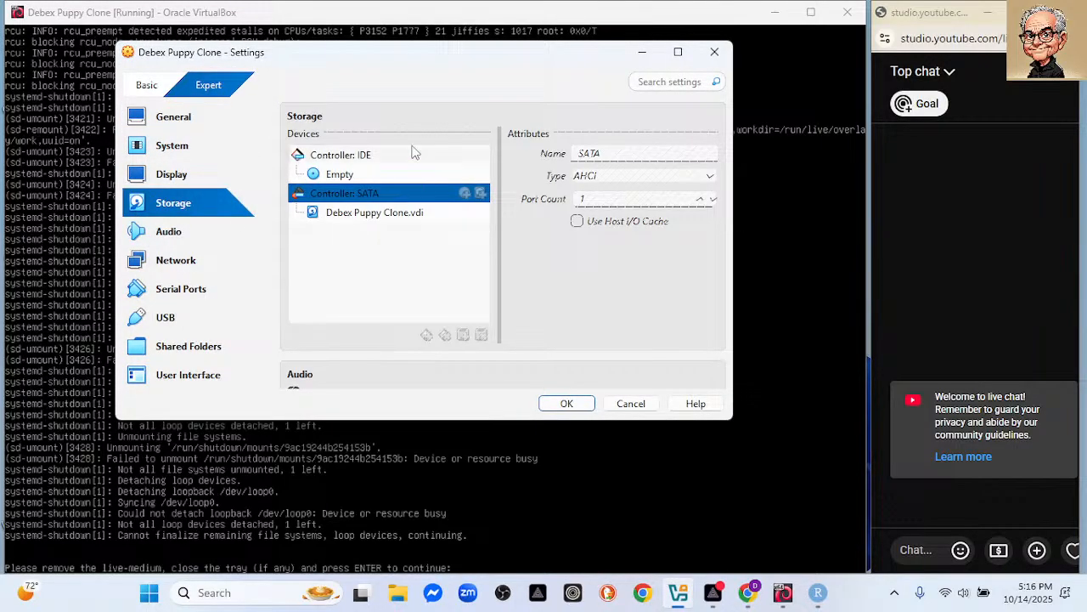
left_click(631, 404)
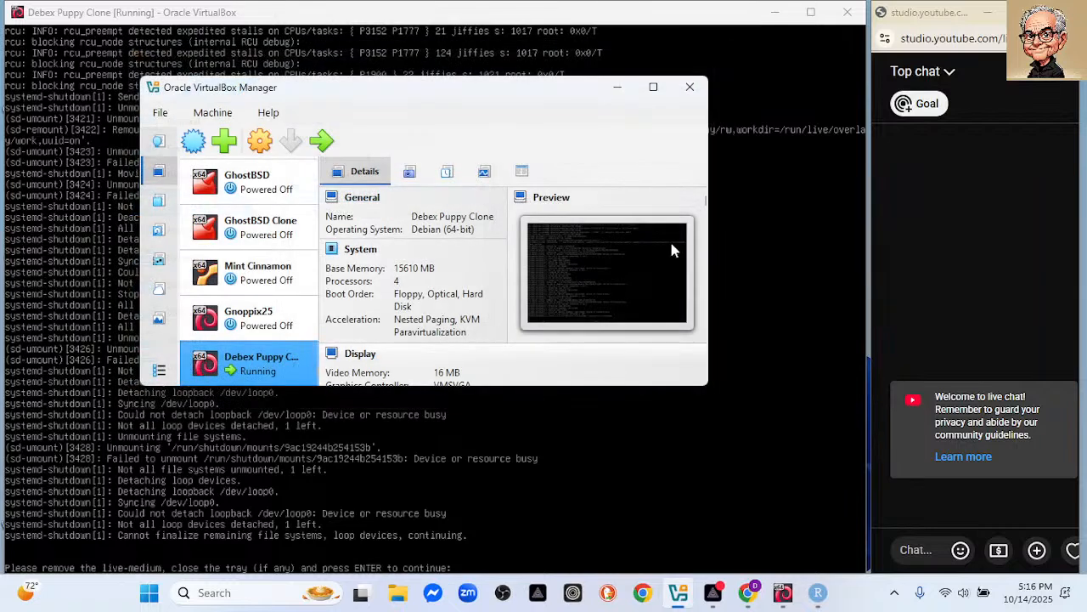
left_click(618, 87)
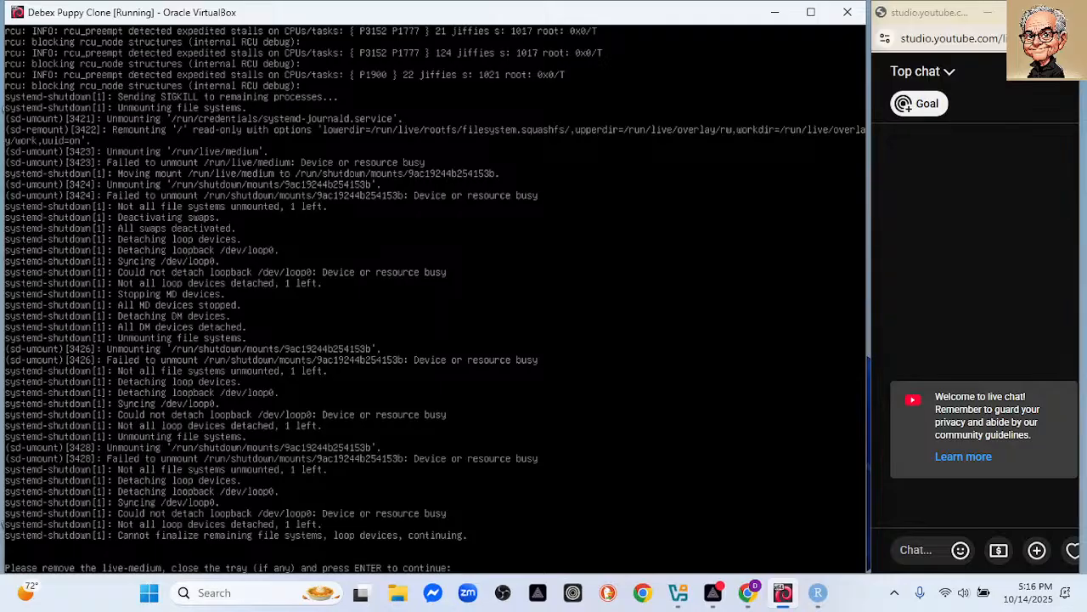
key("Return")
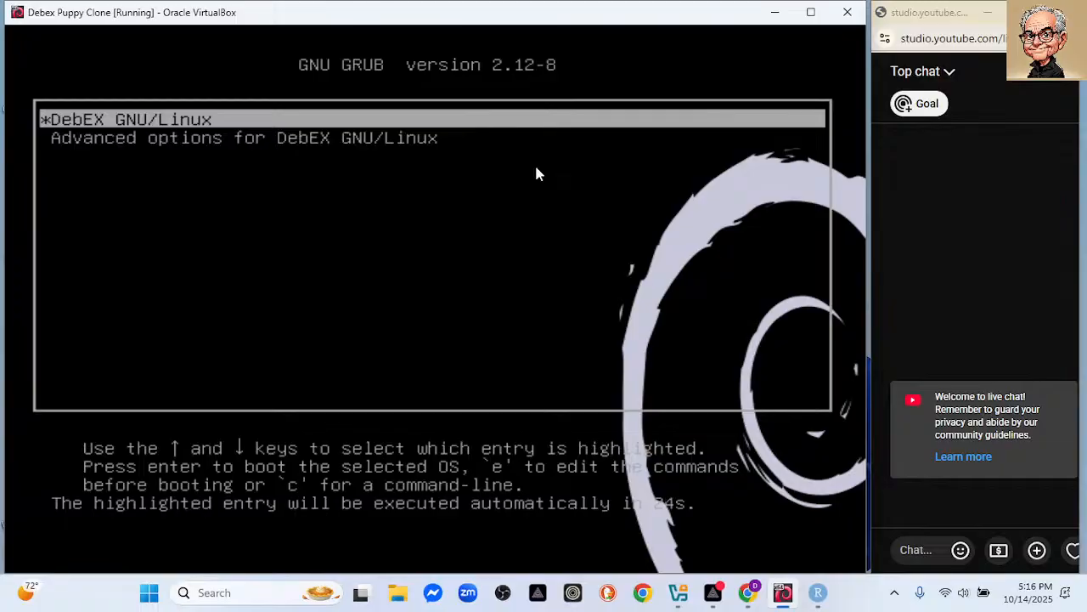
Boot the installed DebEX GNU/Linux GRUB entry, then switch to RStudio while it starts.
key("Return")
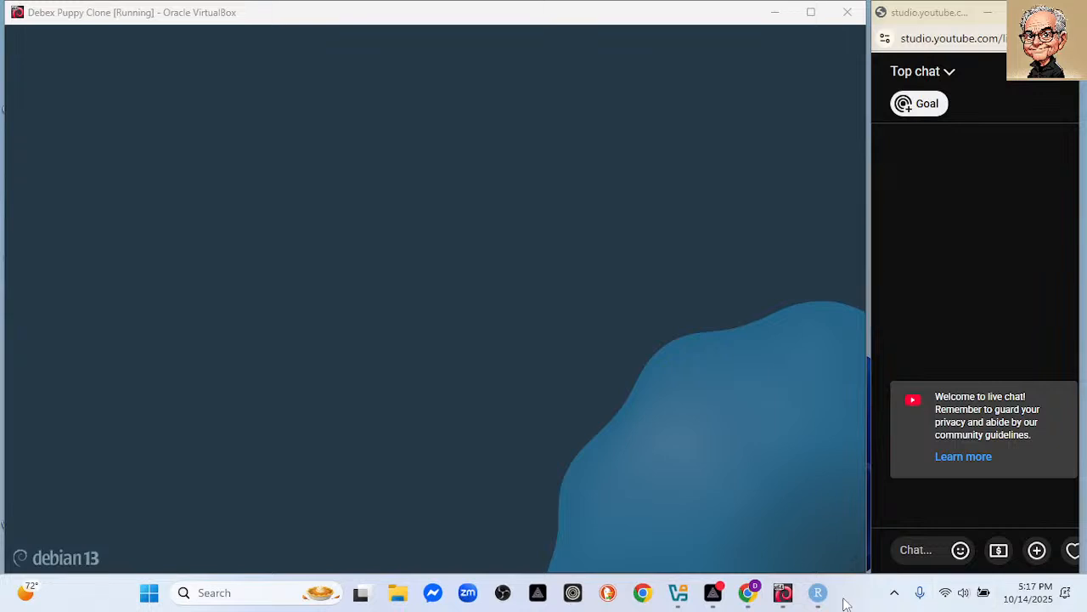
left_click(816, 593)
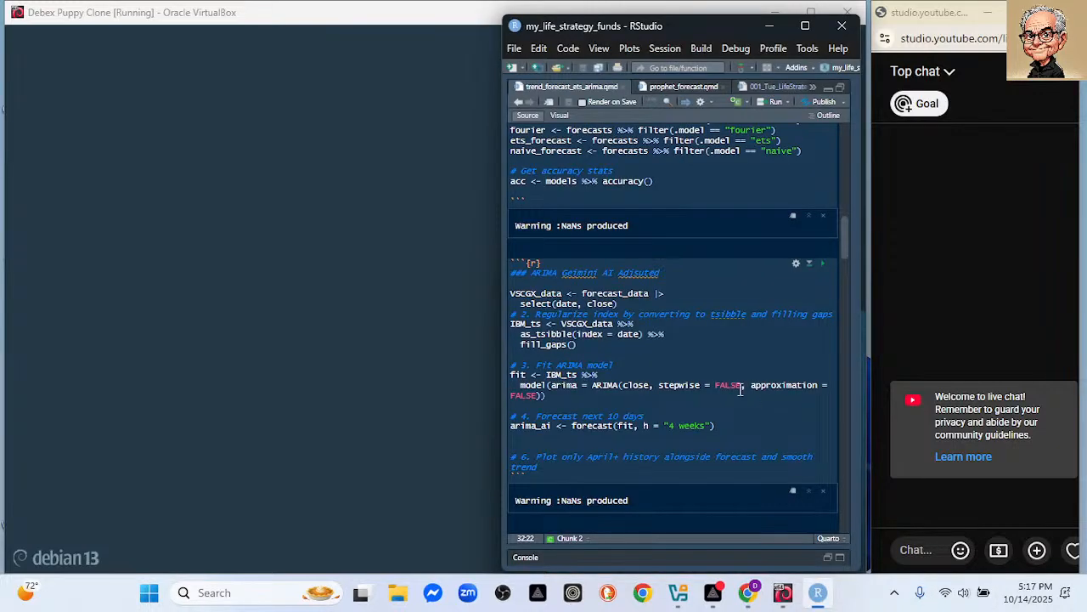
Run the Model Evaluation chunk for the Forecast Accuracy Comparison chart, then pick the VM login user.
scroll(736, 335, "down", 3)
scroll(736, 332, "down", 2)
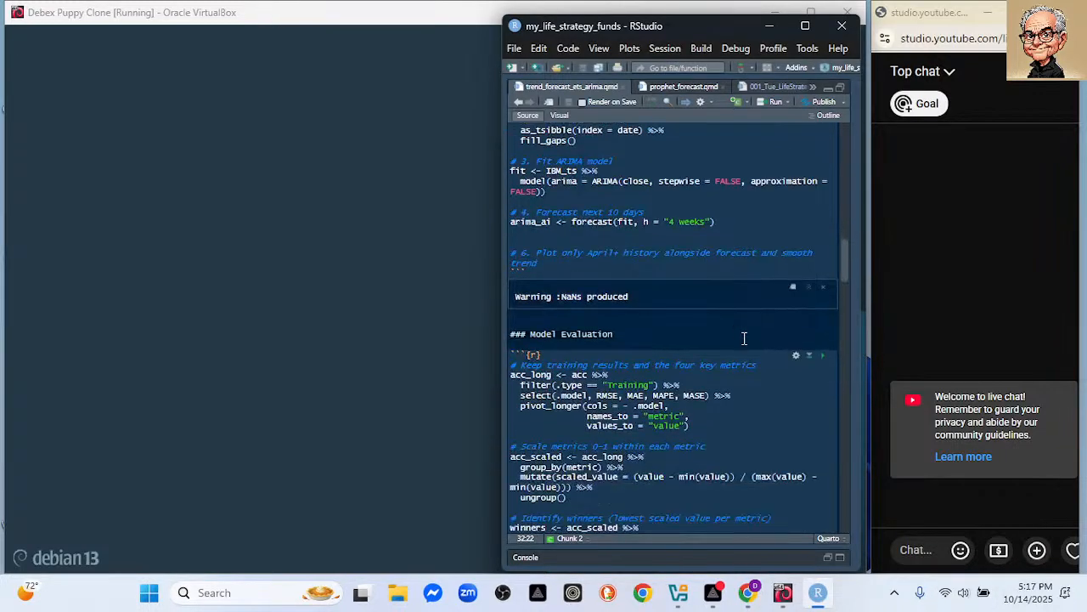
left_click(822, 355)
scroll(769, 310, "down", 4)
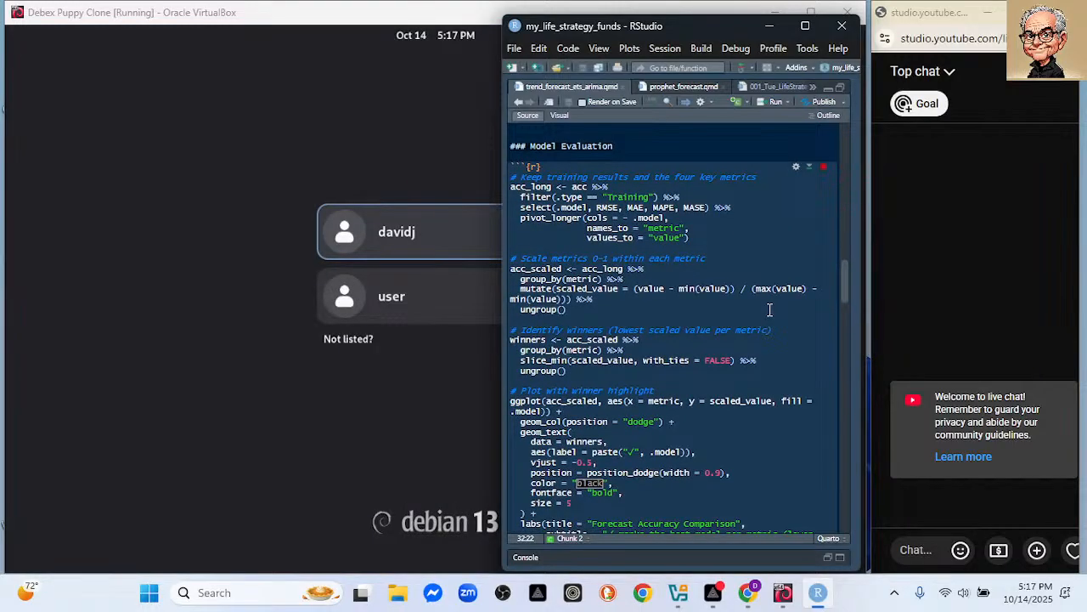
scroll(770, 310, "down", 7)
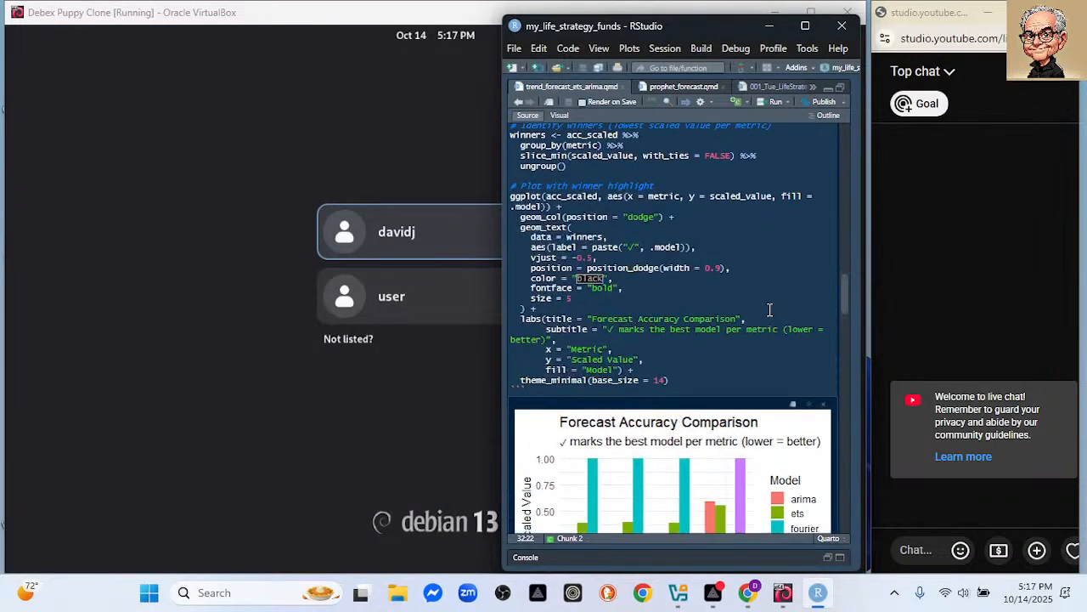
scroll(770, 310, "down", 1)
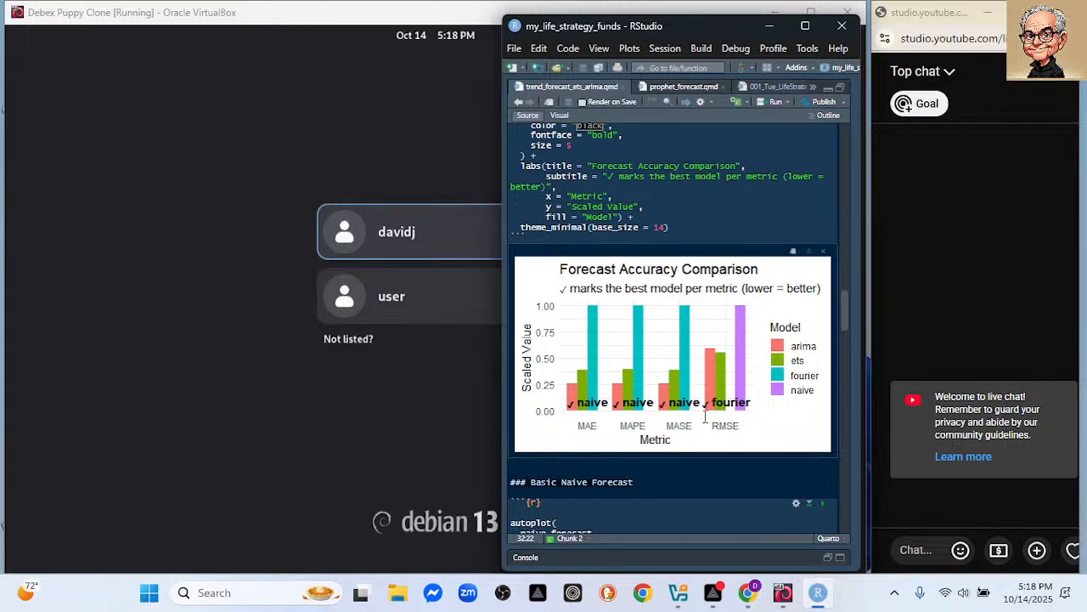
left_click(449, 239)
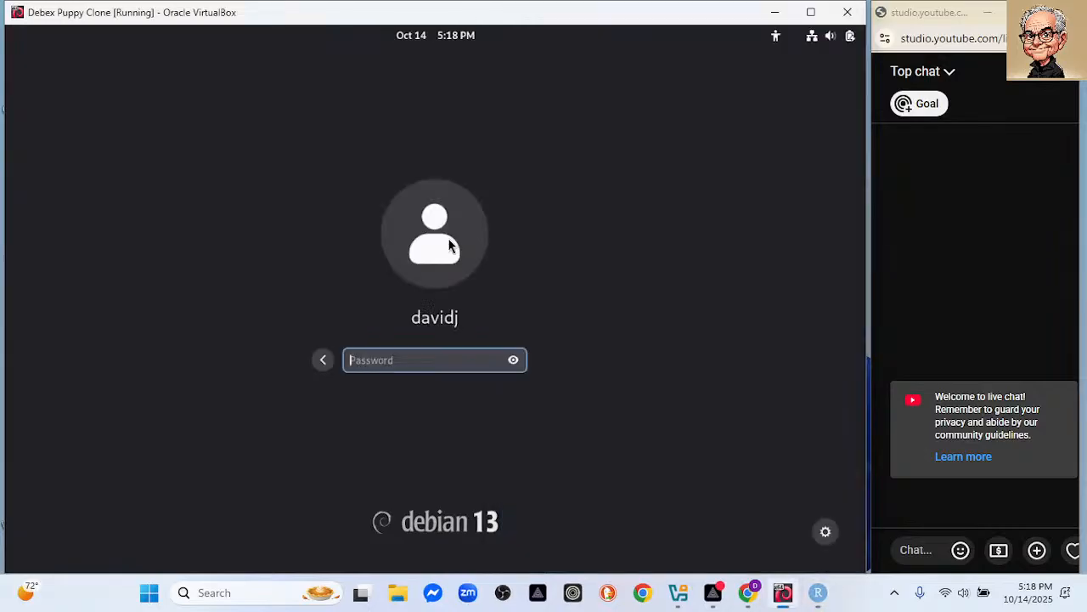
Enter the user account's password at the debian 13 login screen to reach the desktop.
type("************")
key("Return")
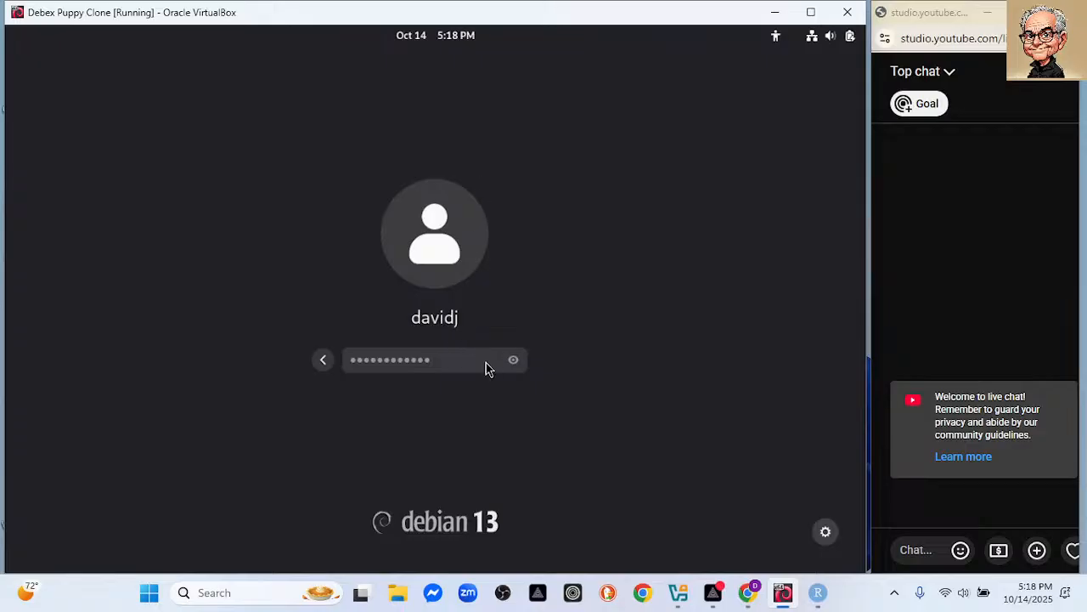
key("Return")
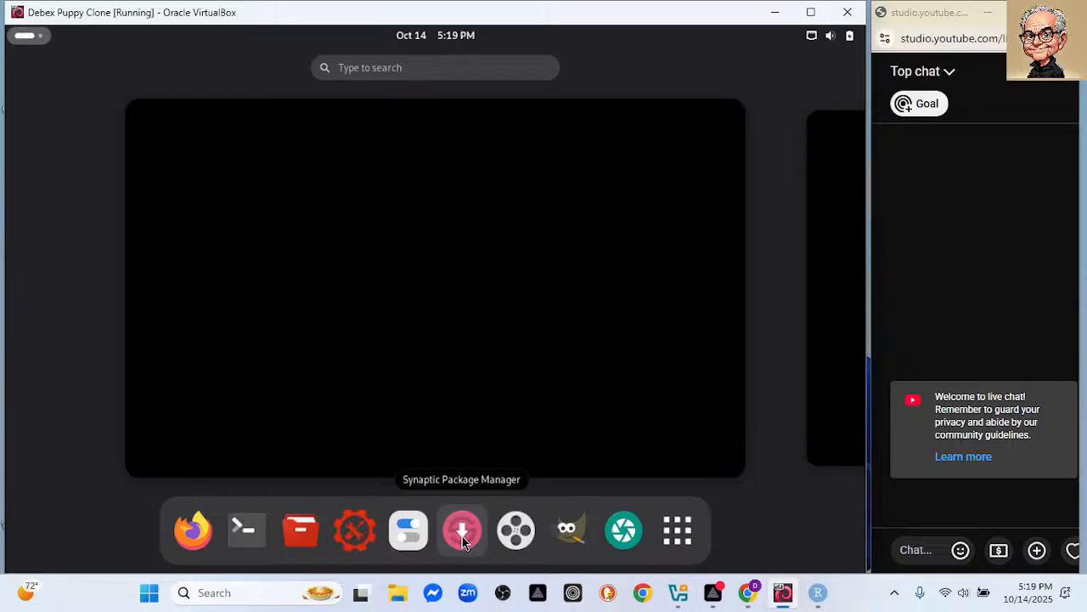
Launch GNOME Settings from the Show Apps grid and reach the Appearance page.
left_click(676, 535)
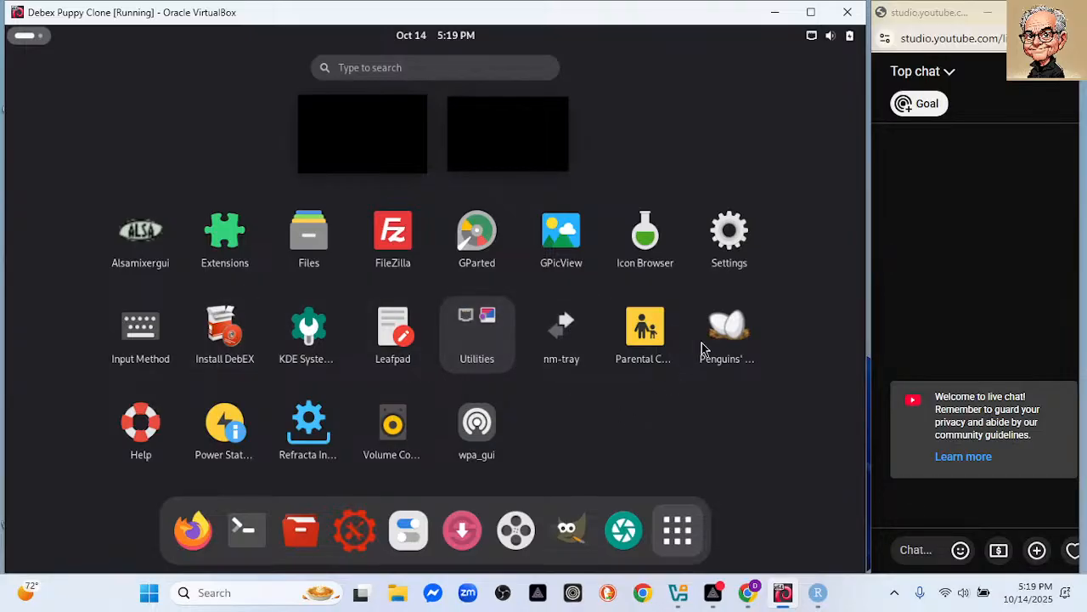
left_click(730, 228)
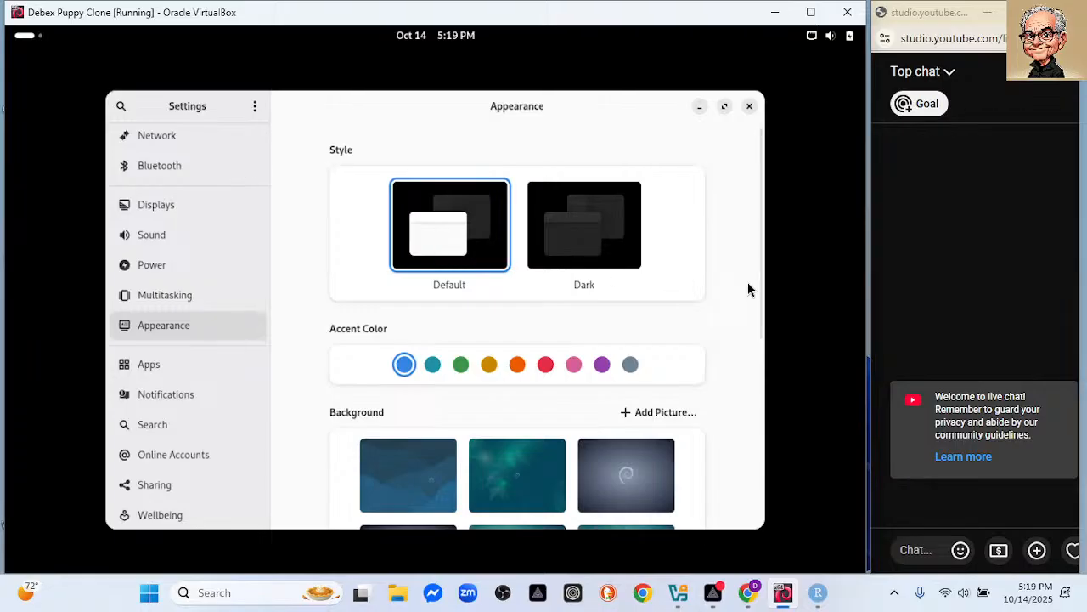
Try the plain teal and grey-blue swirl backgrounds, then settle on the teal swirl Debian wallpaper.
scroll(750, 332, "down", 1)
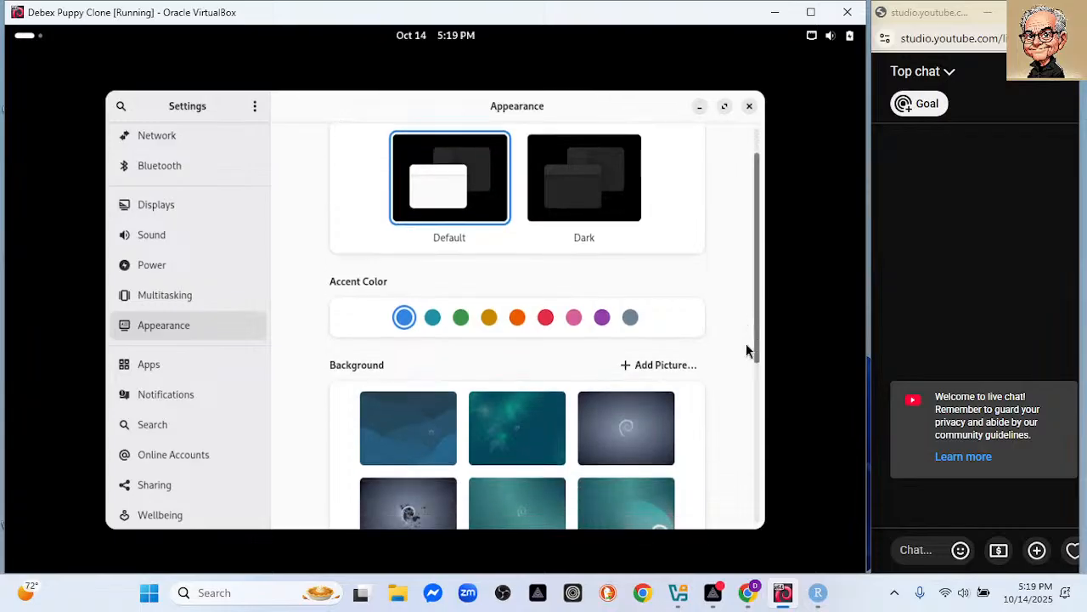
scroll(741, 453, "down", 5)
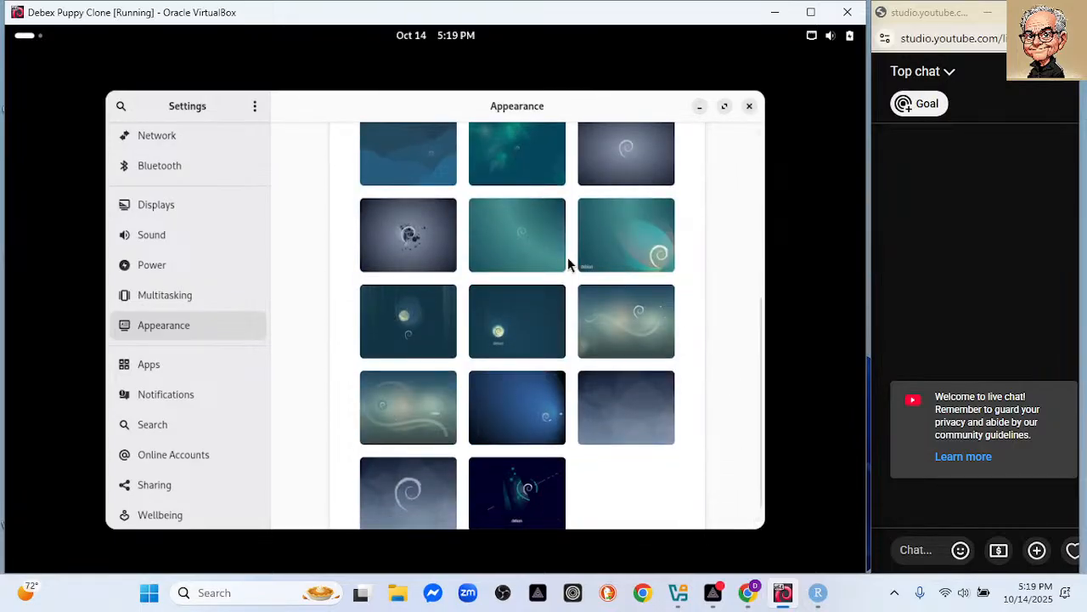
left_click(533, 247)
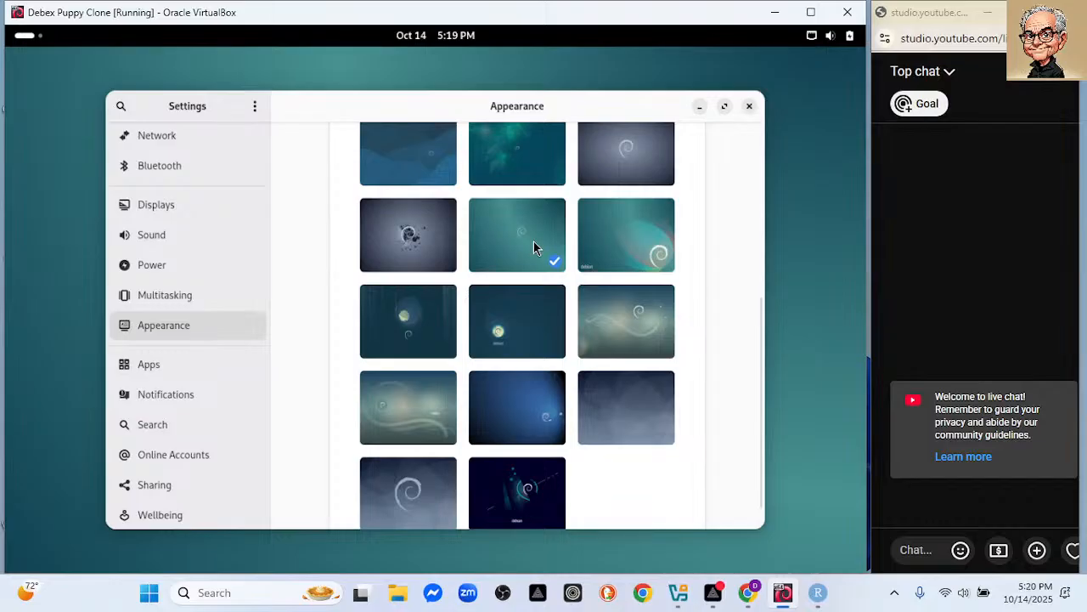
left_click(427, 501)
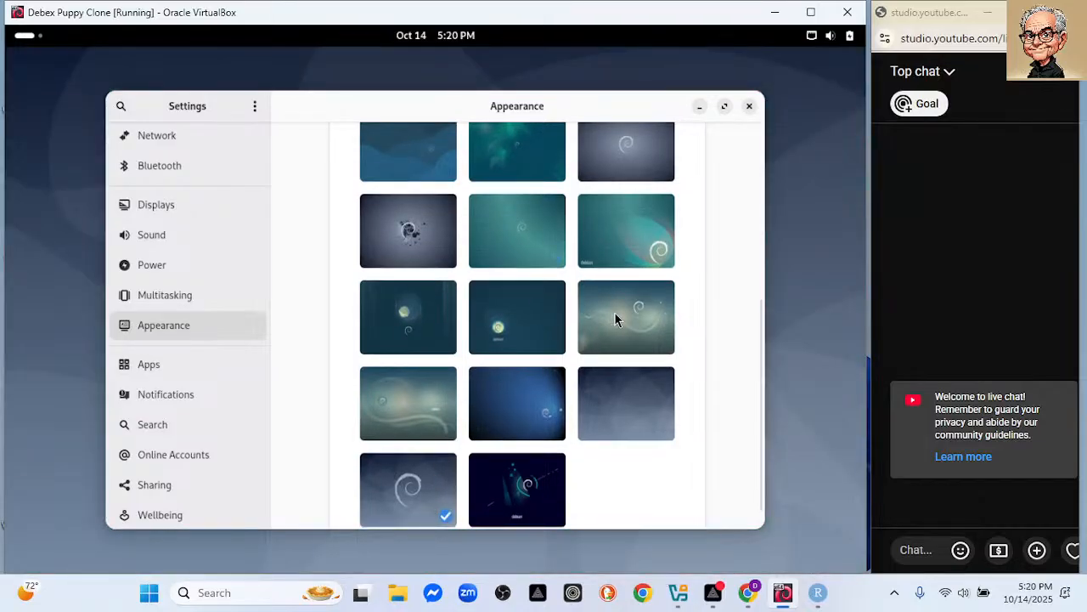
left_click(624, 245)
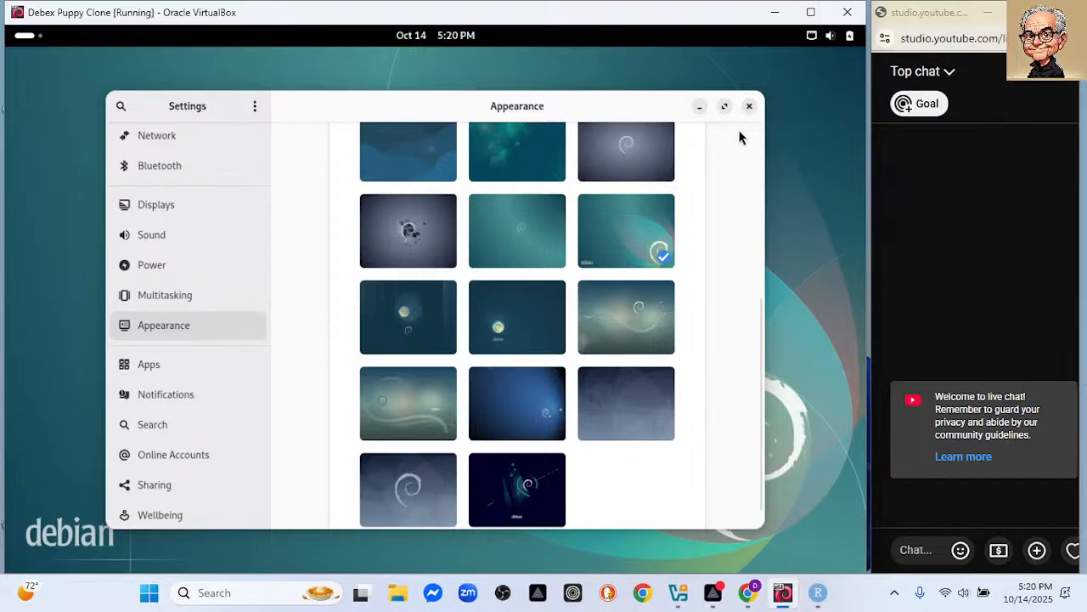
Close Settings, glance at the desktop's right-click menu, and show the Activities overview.
left_click(749, 106)
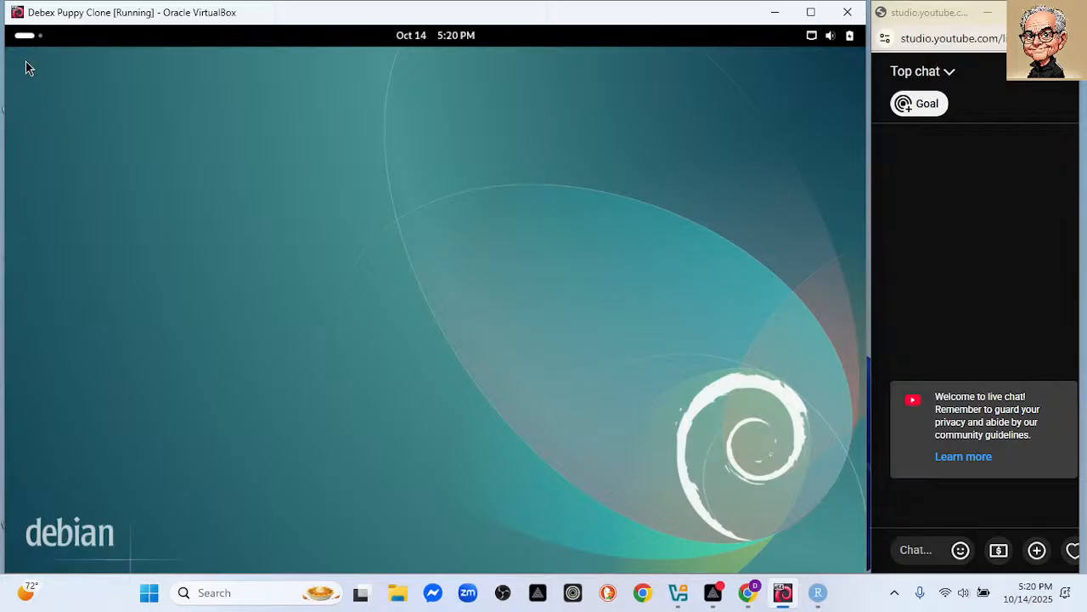
left_click(21, 39)
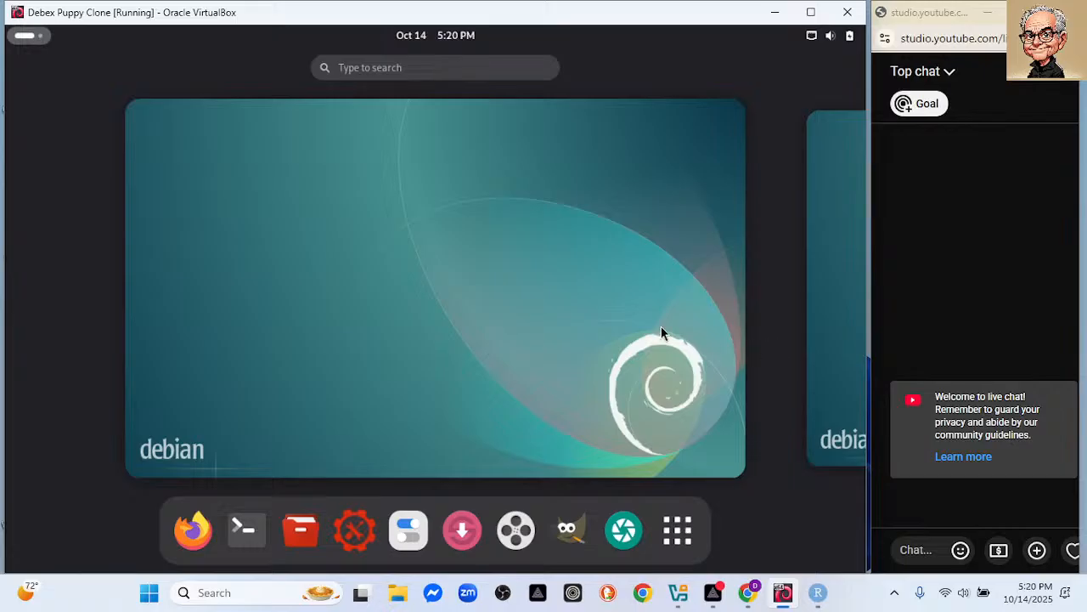
left_click(25, 37)
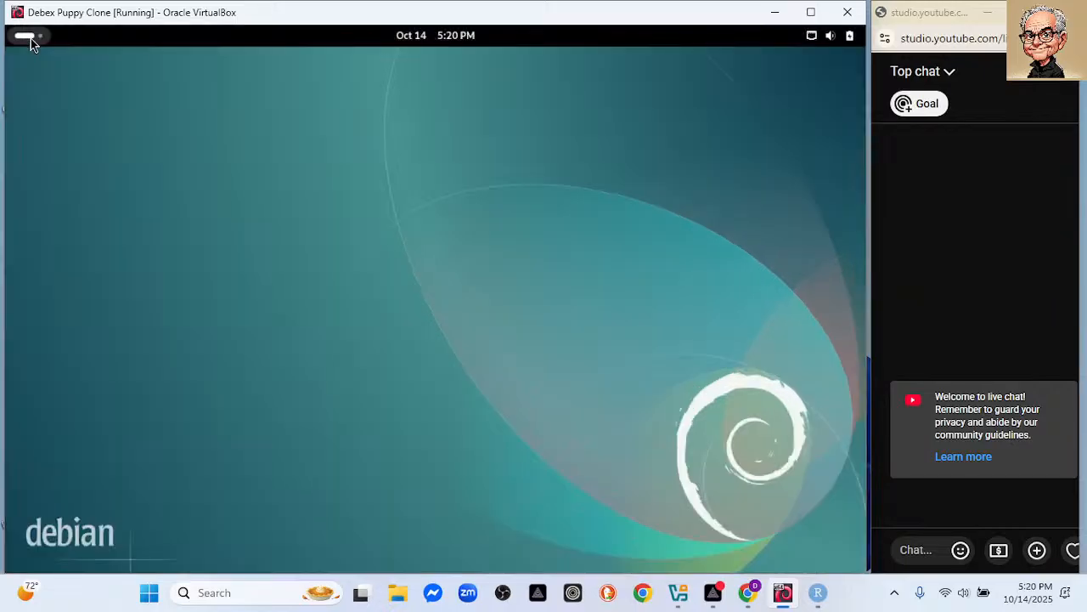
right_click(273, 192)
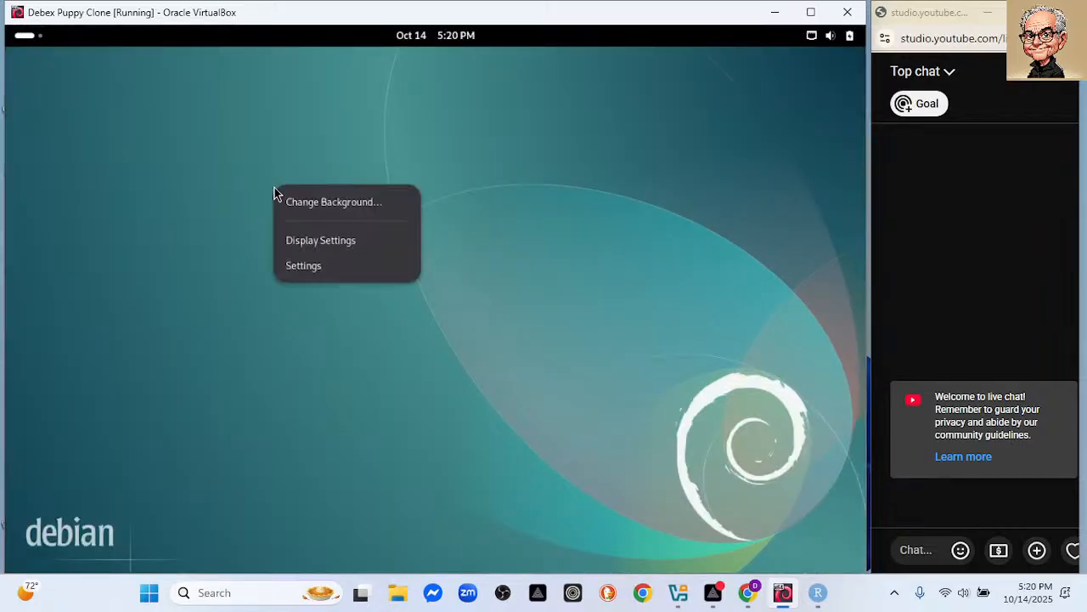
left_click(442, 477)
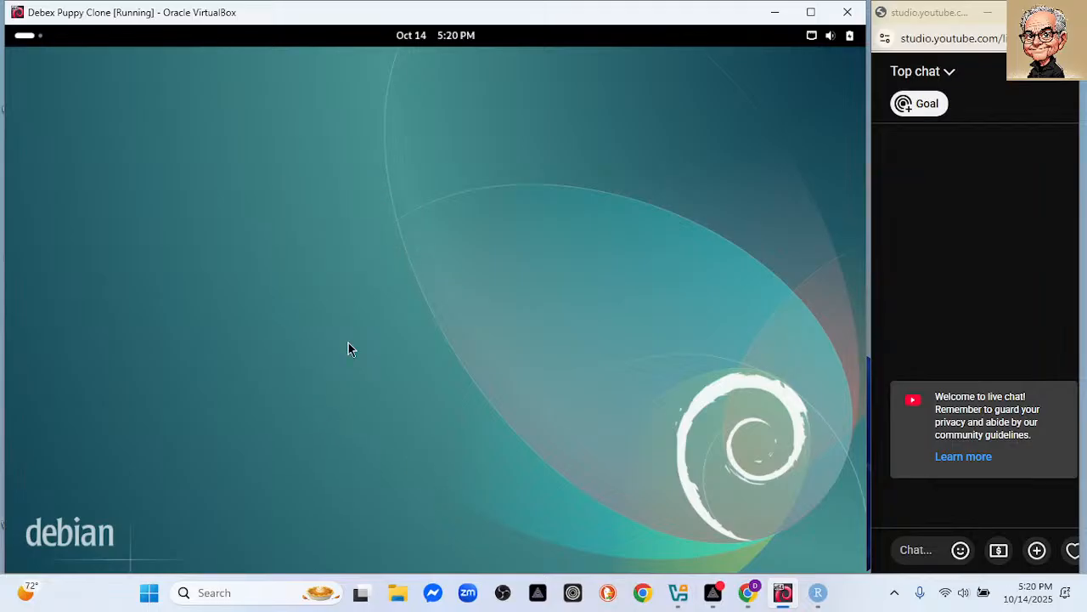
left_click(25, 35)
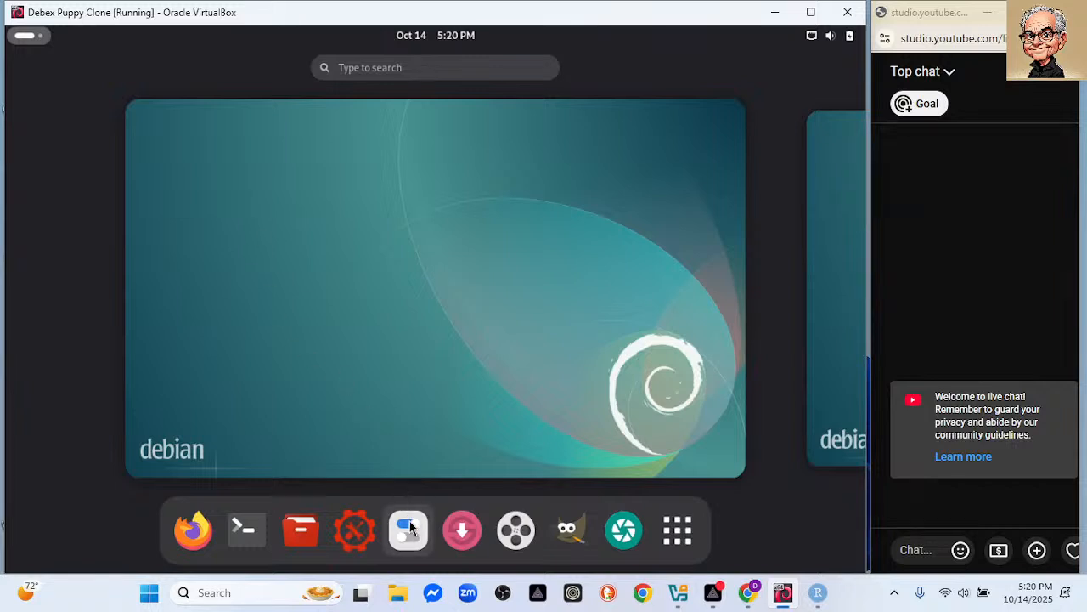
Launch Synaptic Package Manager from the dock and authenticate with the account password.
left_click(463, 530)
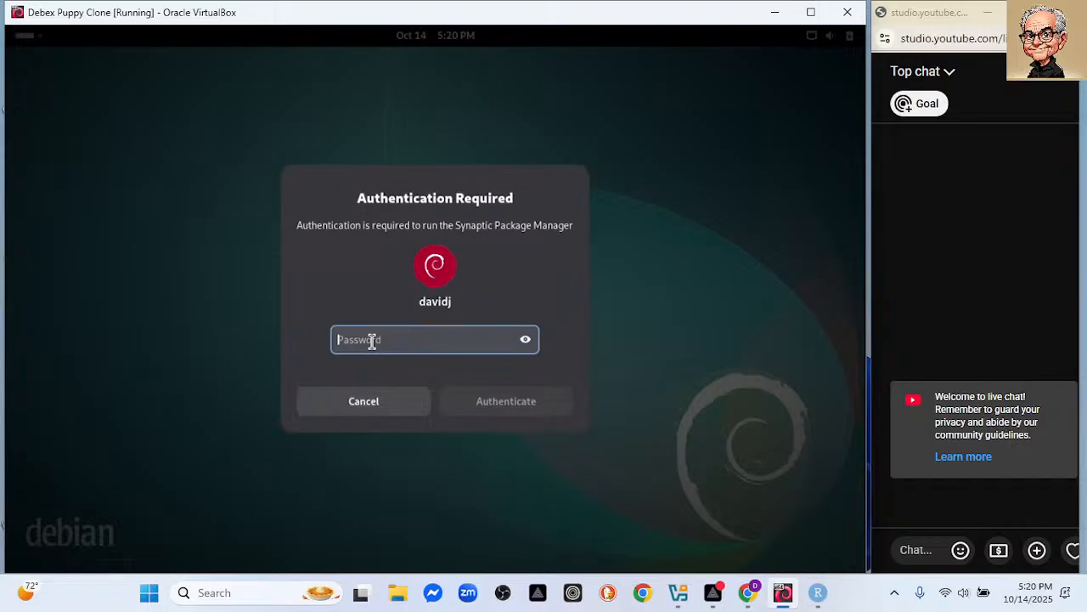
type("********")
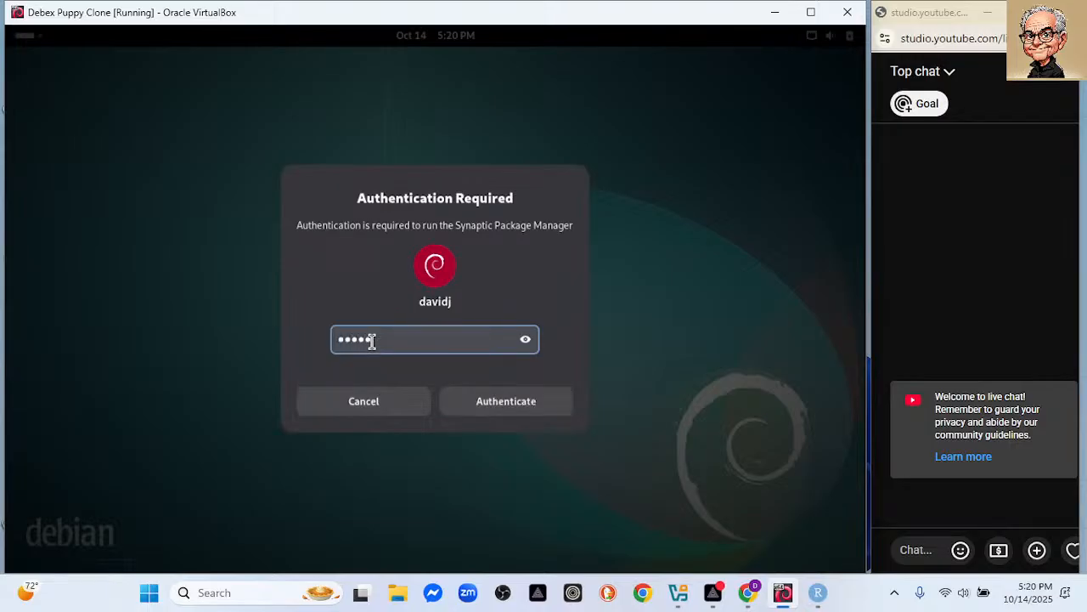
type("****")
left_click(491, 409)
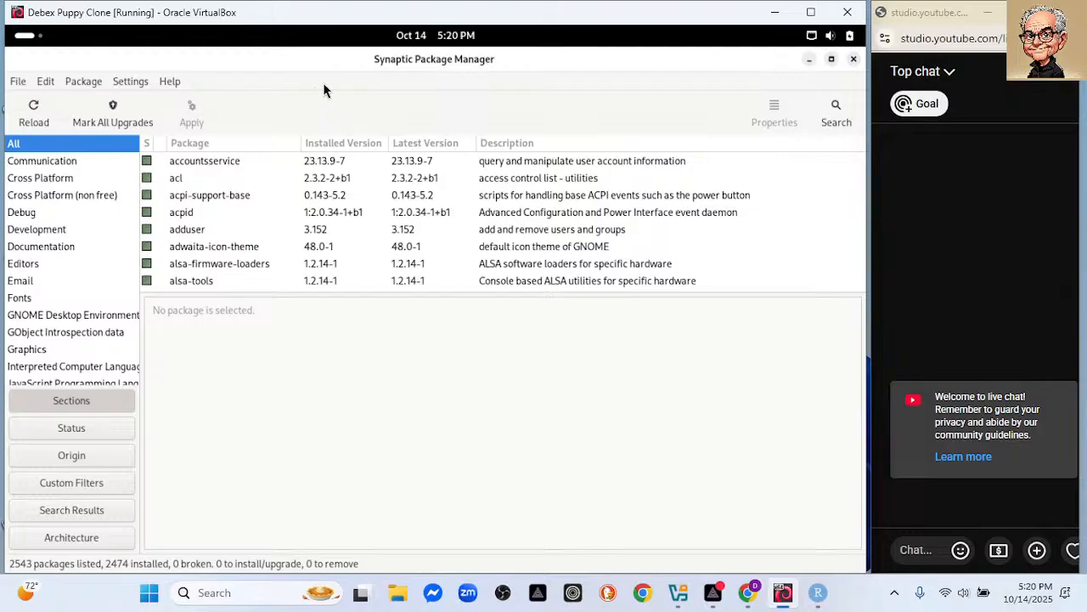
Mark all upgrades, check the accountsservice package's marking options, then close Synaptic.
left_click(115, 110)
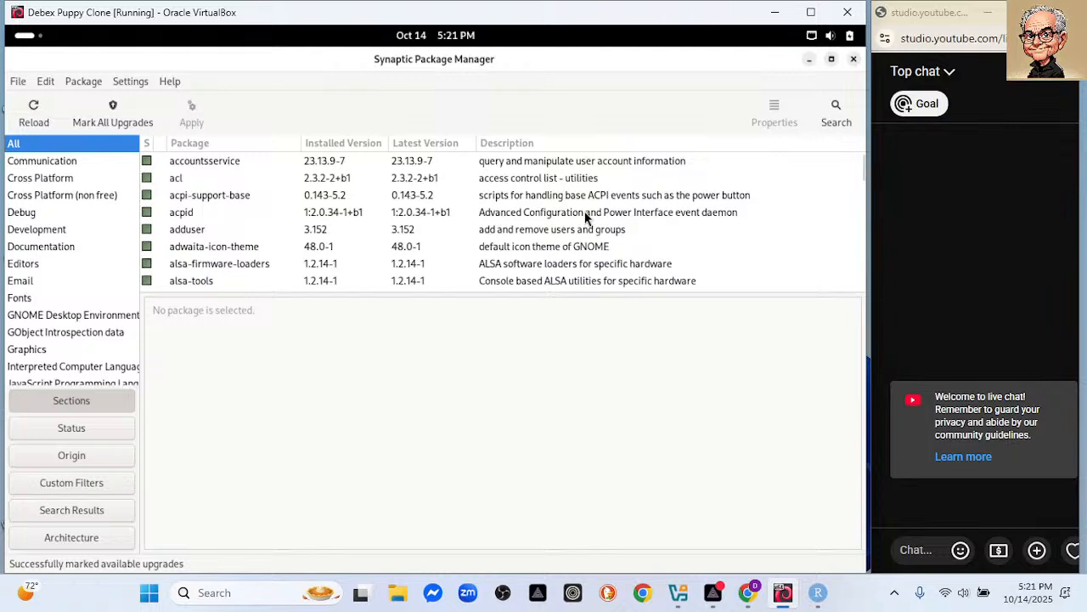
scroll(567, 230, "down", 1)
scroll(567, 230, "up", 1)
left_click(141, 124)
left_click(146, 161)
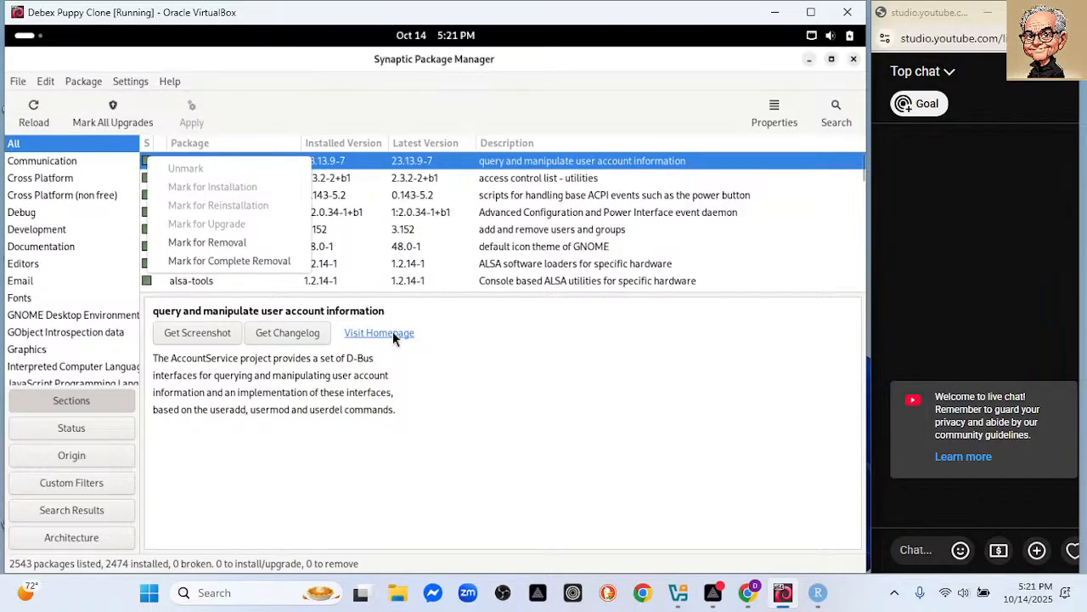
left_click(466, 372)
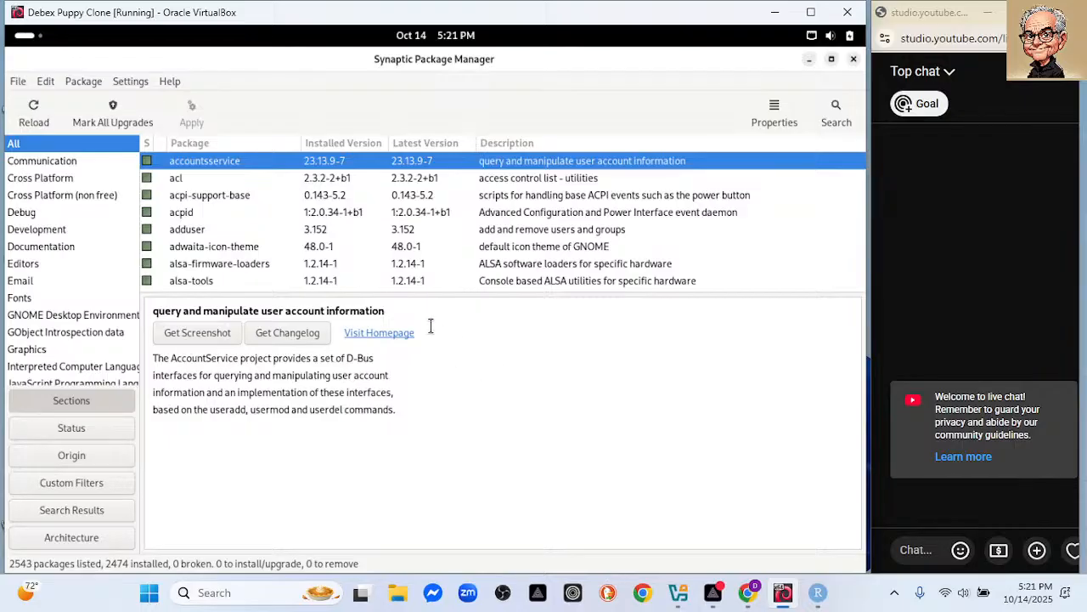
left_click(854, 59)
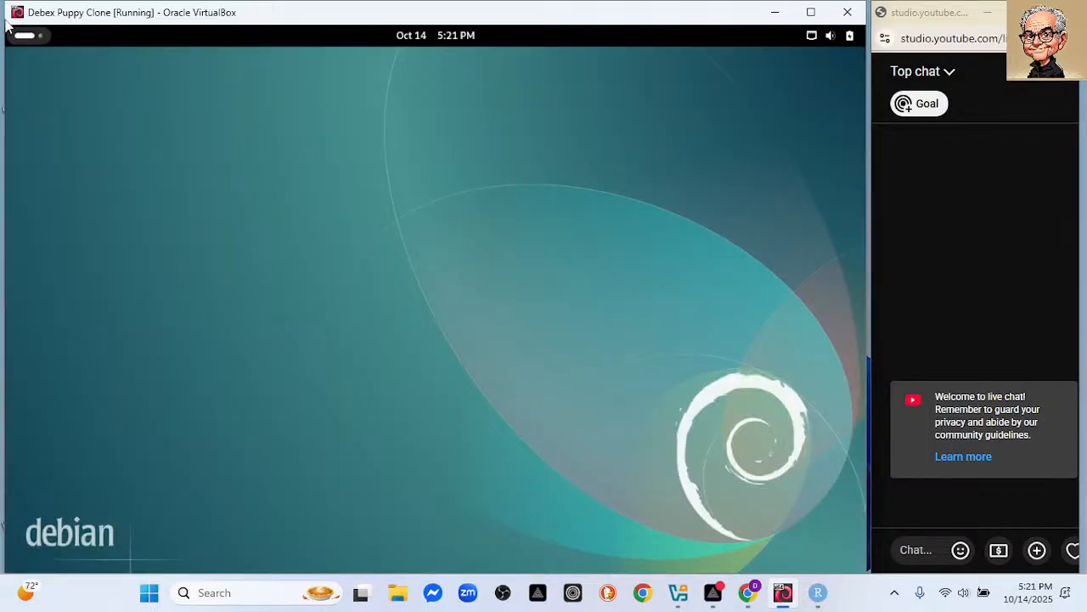
Start LXTerminal from the overview and run df, showing /dev/sda1 at 30% used.
left_click(24, 37)
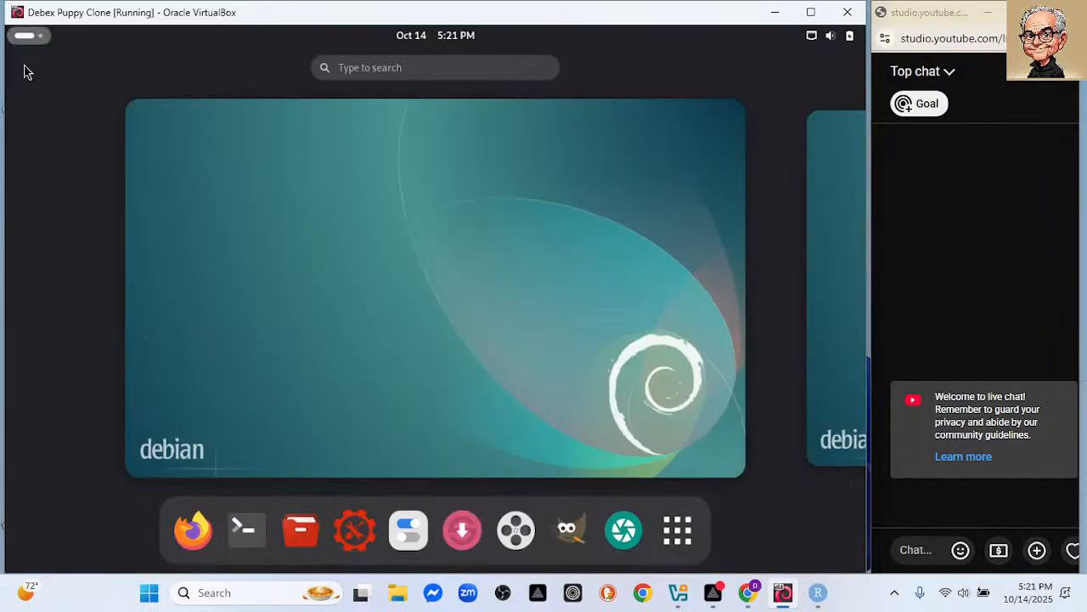
left_click(245, 518)
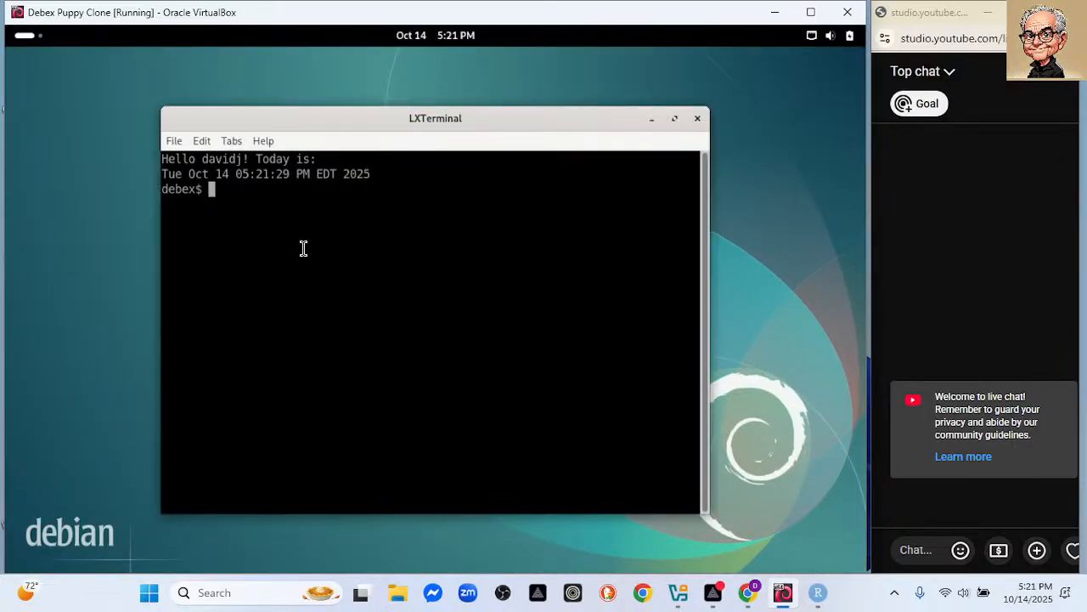
type("df")
key("Return")
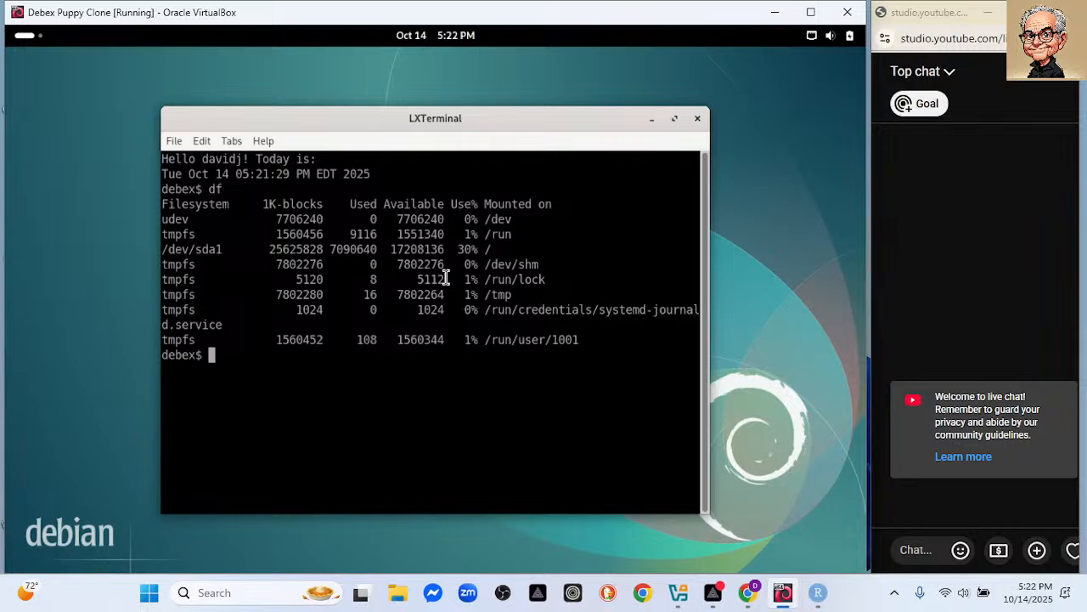
Run sudo apt update with the sudo password, then move the terminal window up-left.
type("sudo apt update")
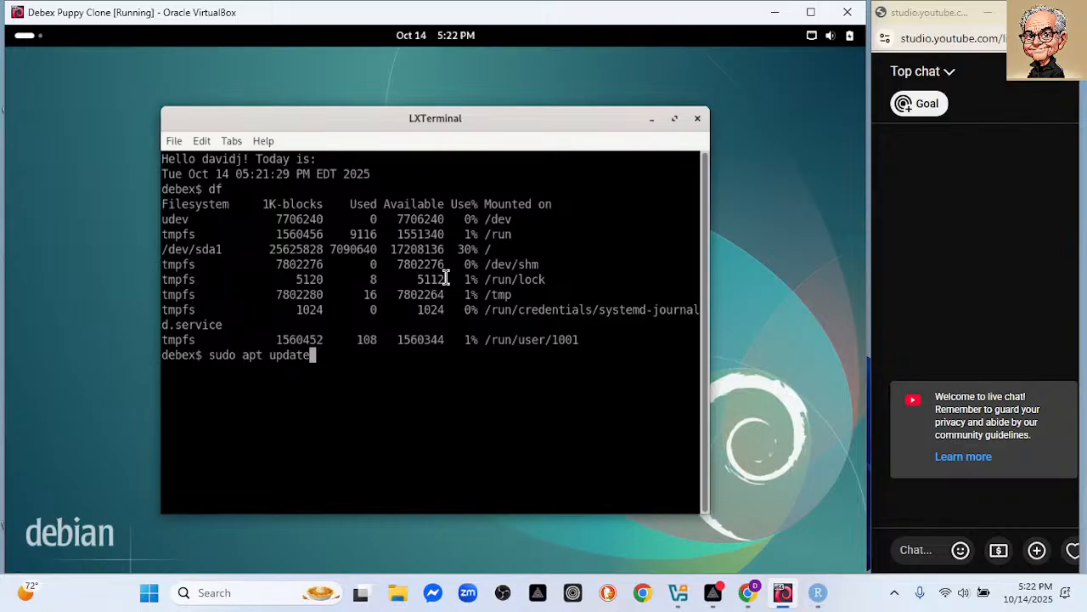
key("Return")
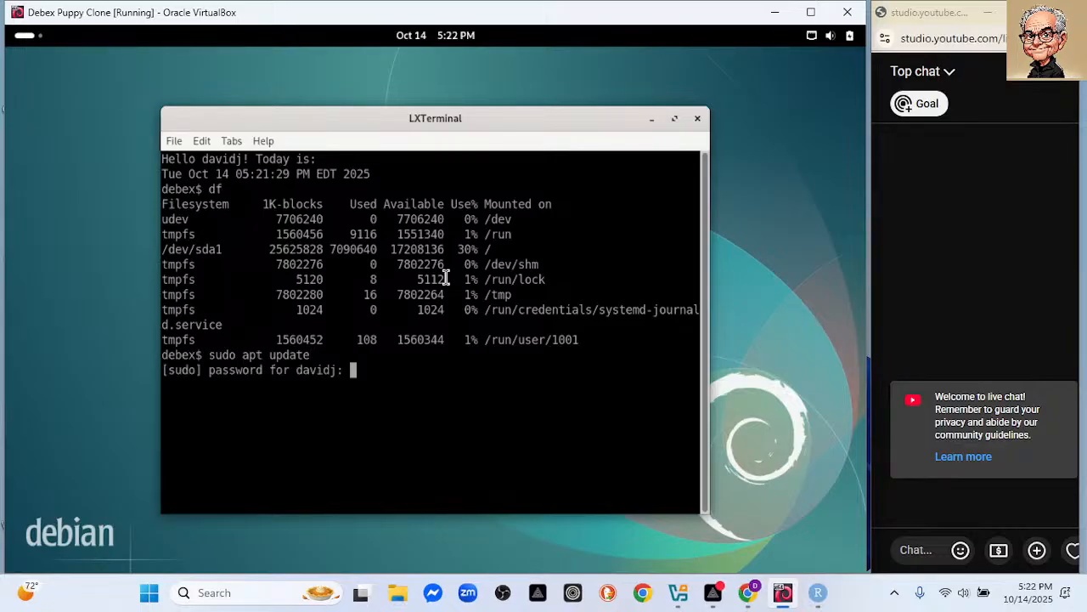
key("Return")
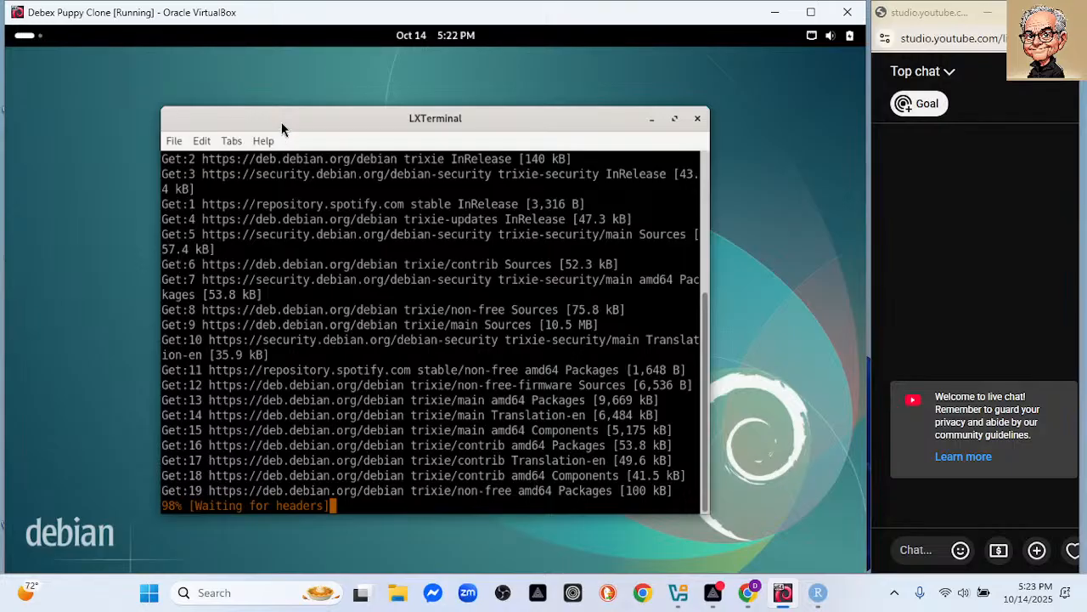
left_click_drag(282, 134, 254, 99)
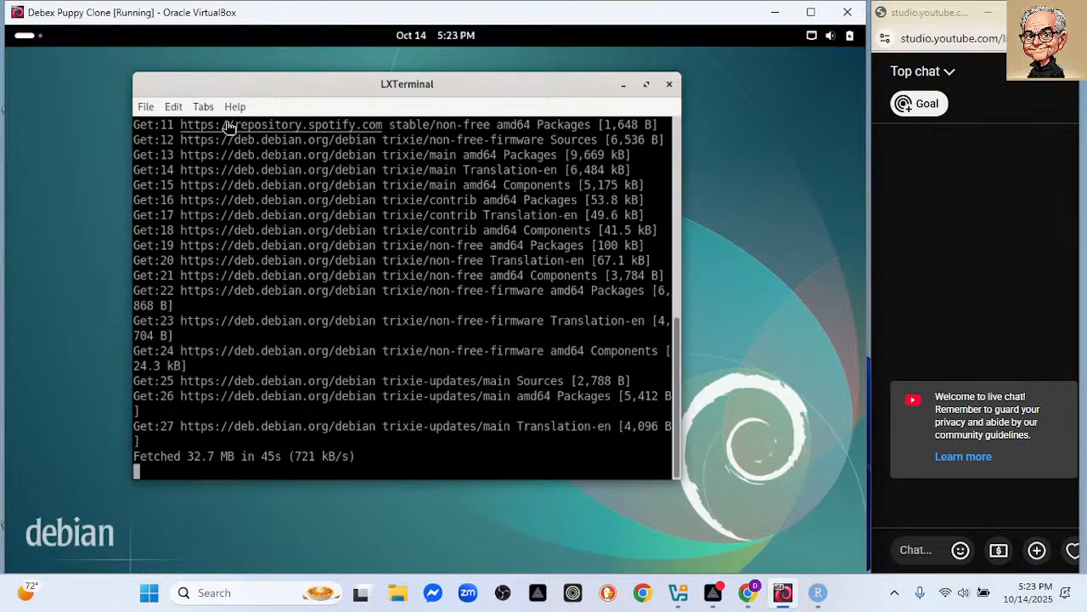
Turn the recalled command into sudo apt upgrade and confirm upgrading the 260 packages.
key("Up")
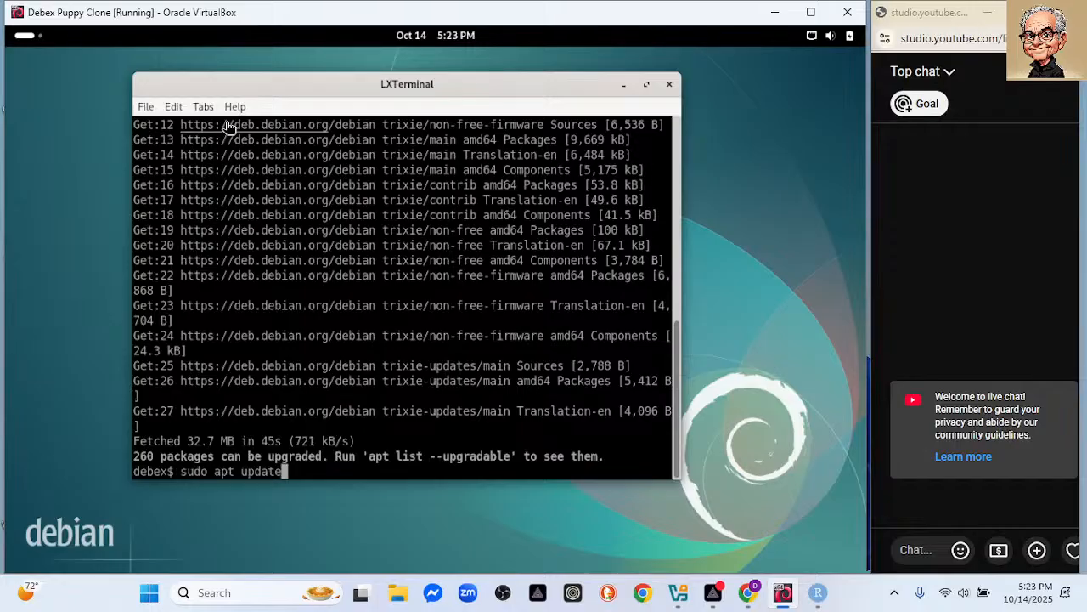
key("BackSpace")
key("BackSpace")
key("BackSpace")
key("BackSpace")
key("BackSpace")
type("pgrade")
key("Return")
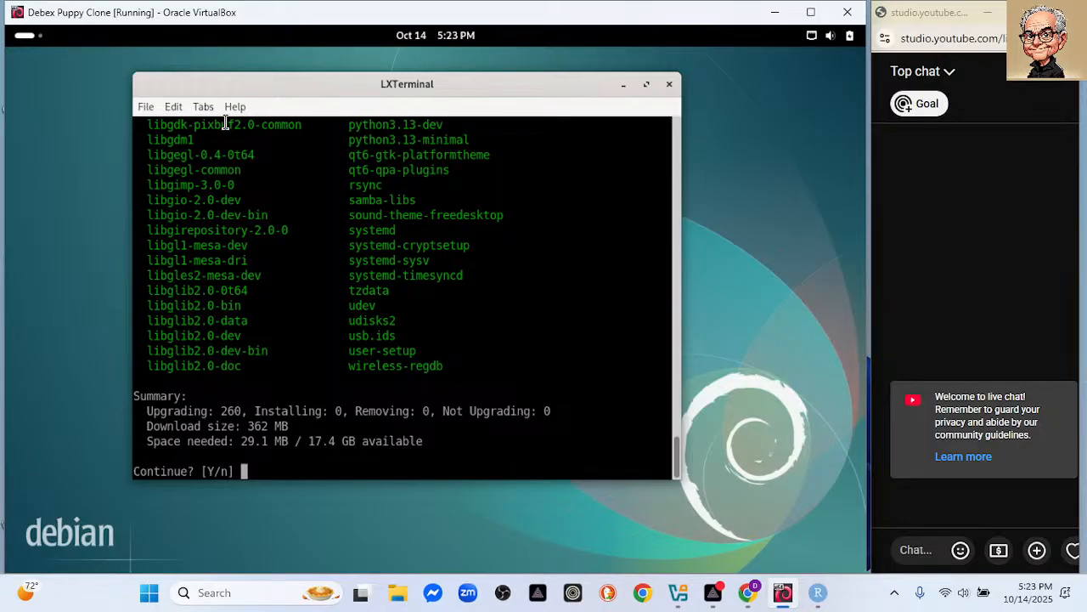
key("Return")
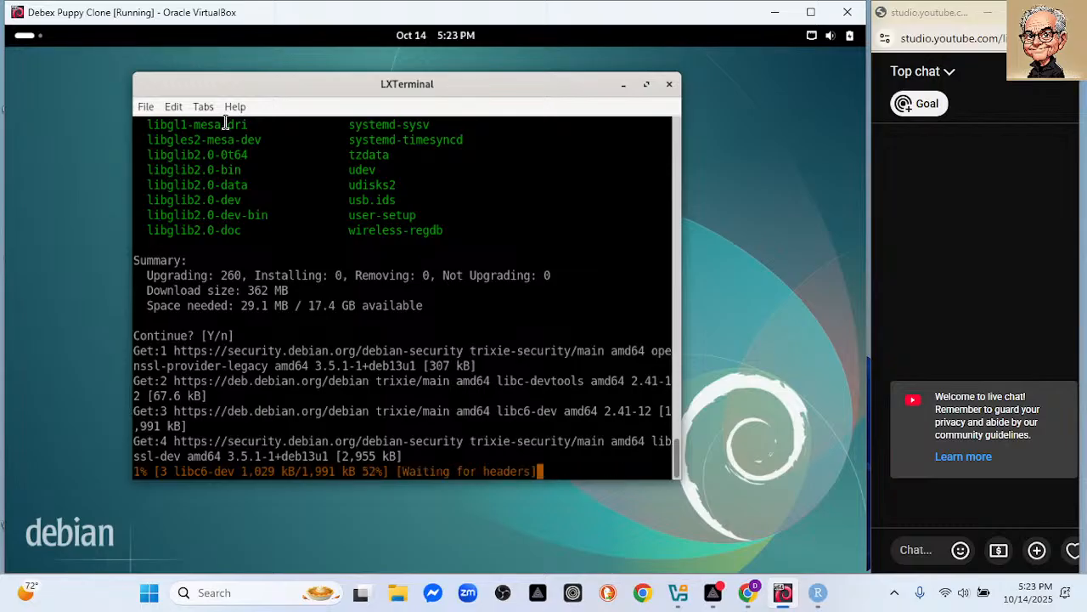
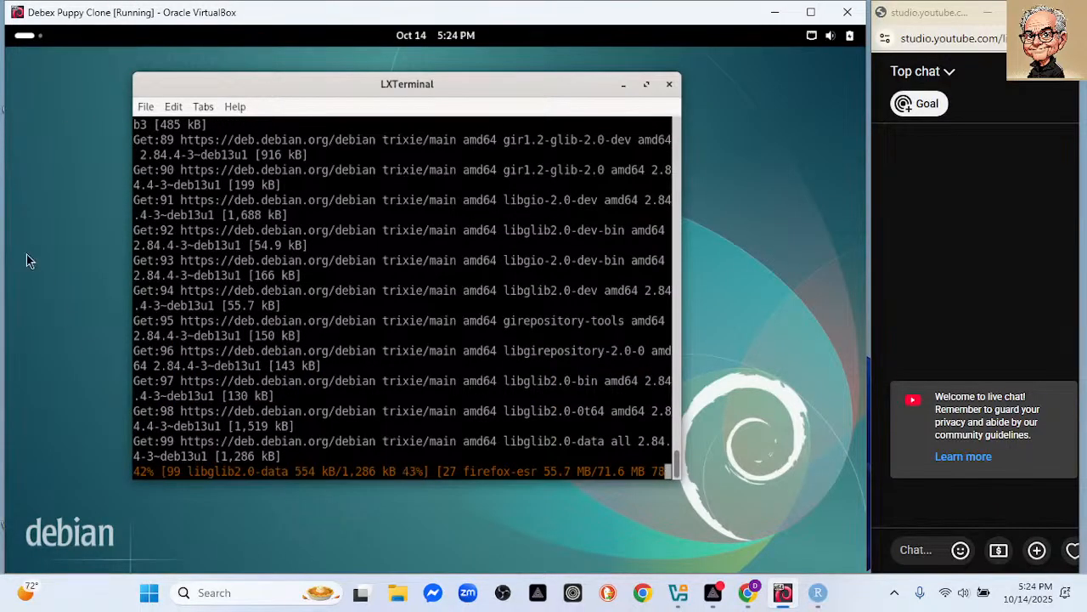
Return to the desktop and open a second LXTerminal window with File > New Window.
left_click(26, 37)
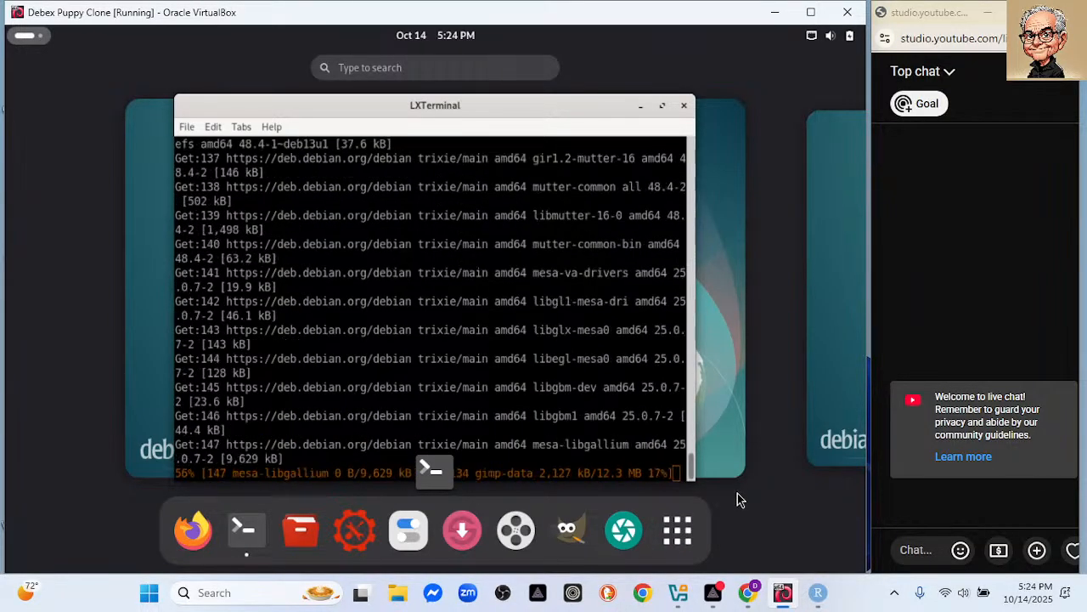
left_click(192, 137)
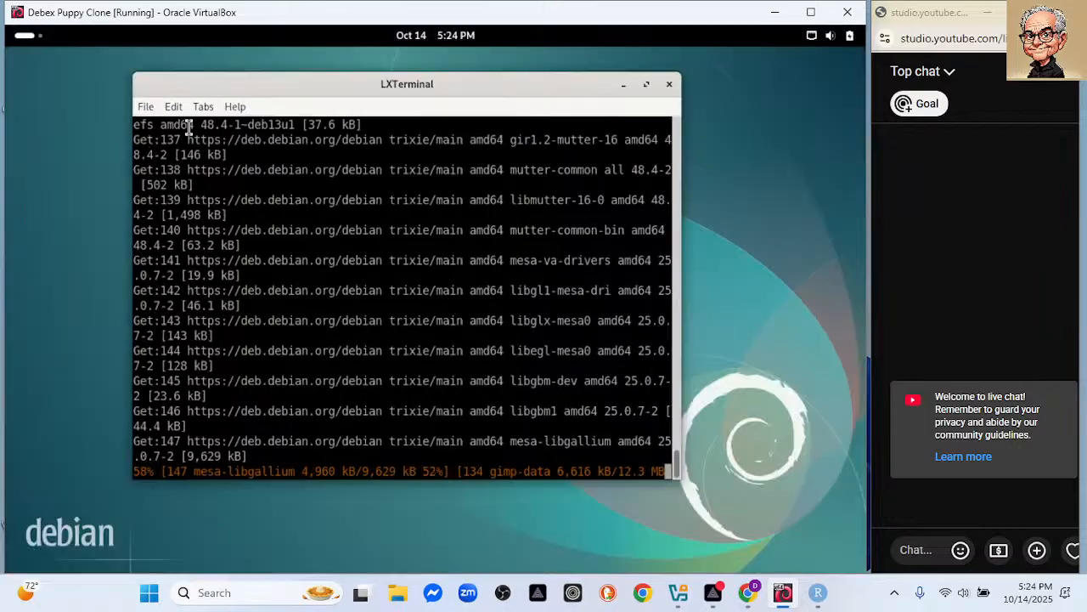
left_click(147, 110)
left_click(157, 123)
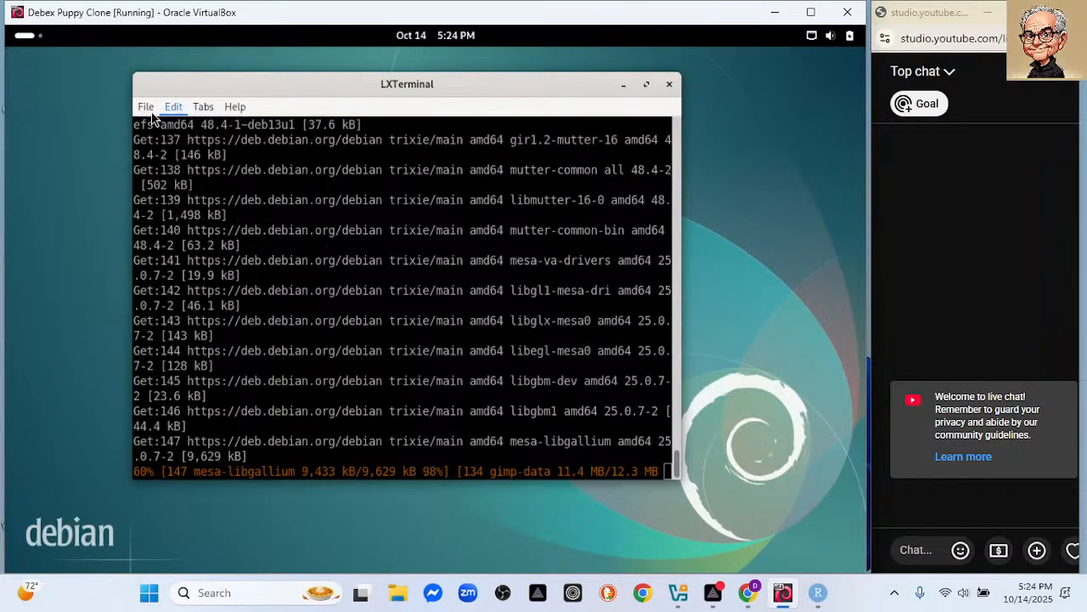
left_click(146, 106)
left_click(165, 125)
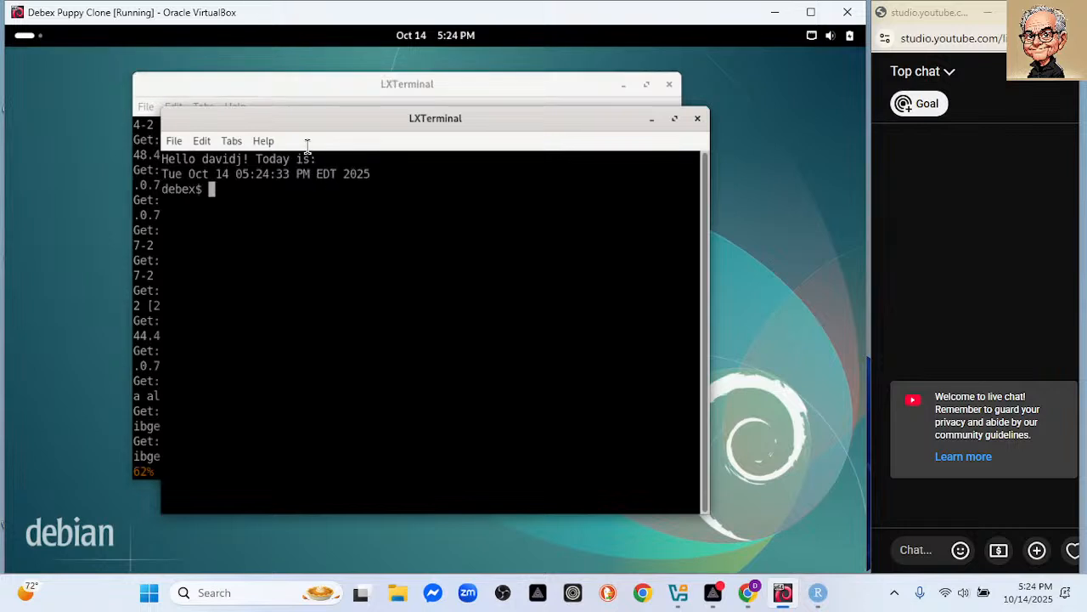
Move the new terminal aside and try python, finding the plain command unavailable.
left_click_drag(317, 123, 412, 179)
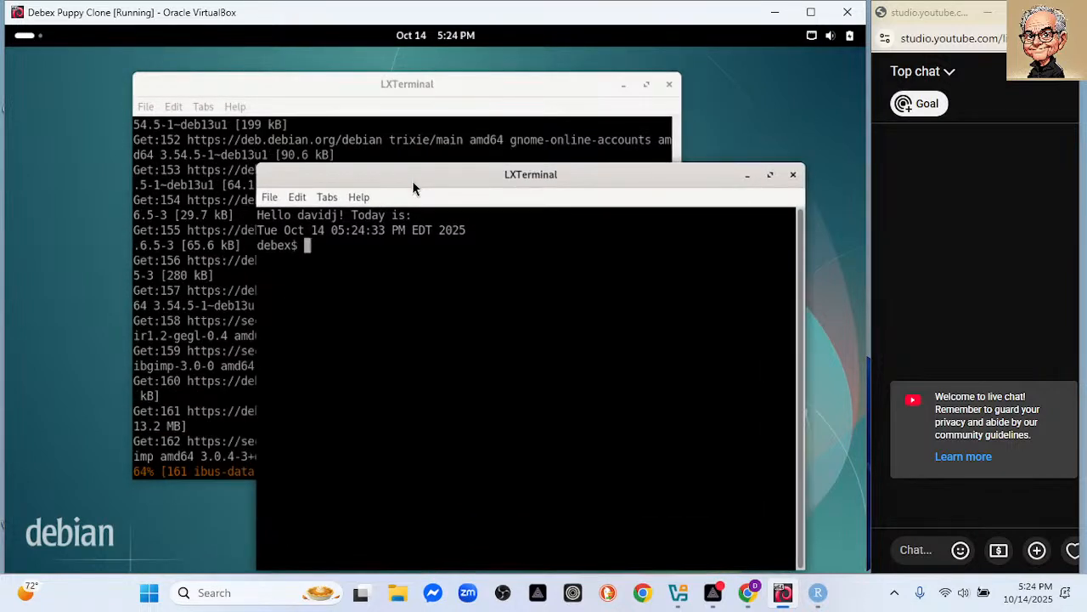
type("python")
key("Return")
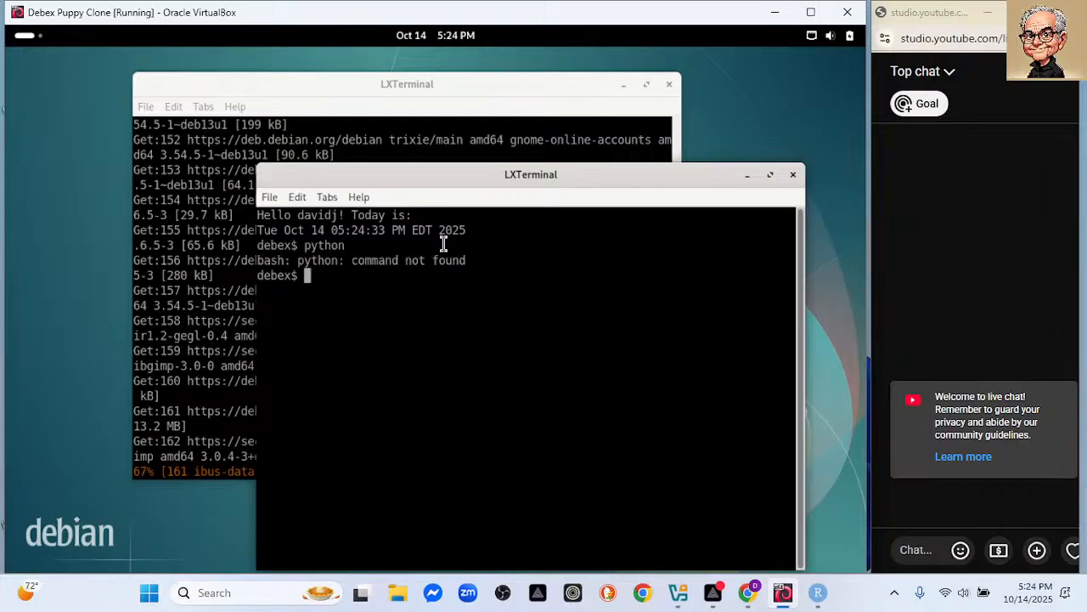
type("python")
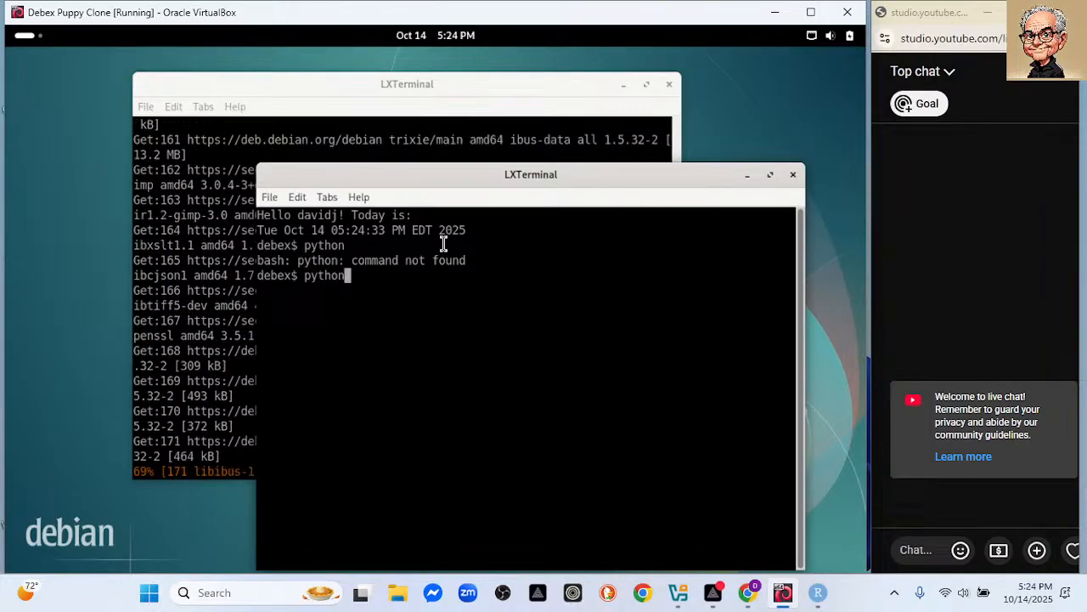
key("Tab")
key("Tab")
key("Tab")
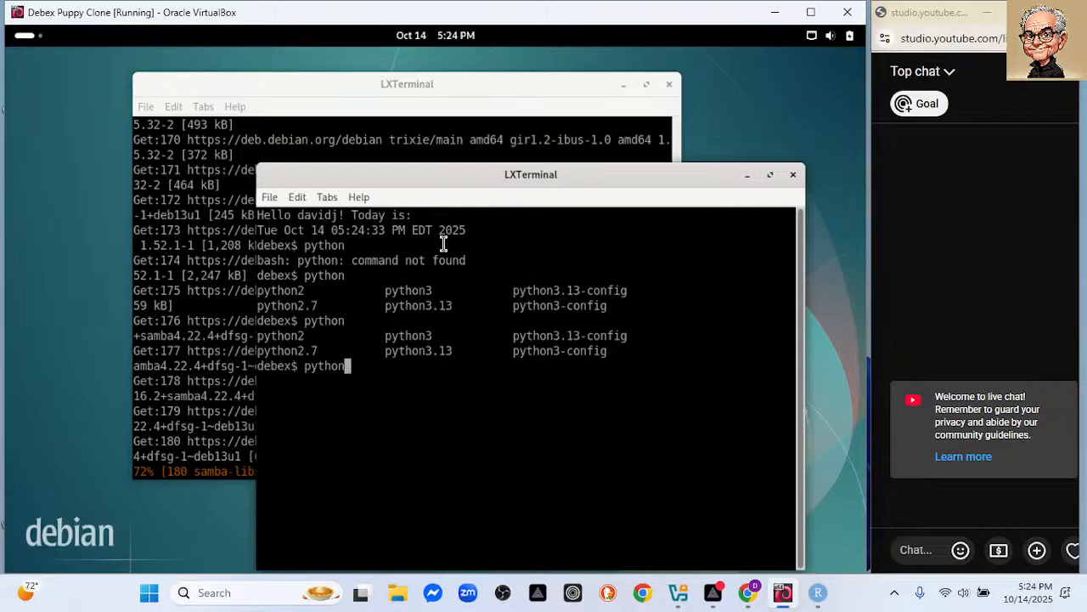
key("BackSpace")
key("BackSpace")
key("BackSpace")
key("BackSpace")
key("BackSpace")
key("BackSpace")
Clear the screen, list /etc/shells (sh, bash, rbash, dash), then exit the second terminal.
type("clear")
key("Return")
type("cat /etc/shells")
key("Return")
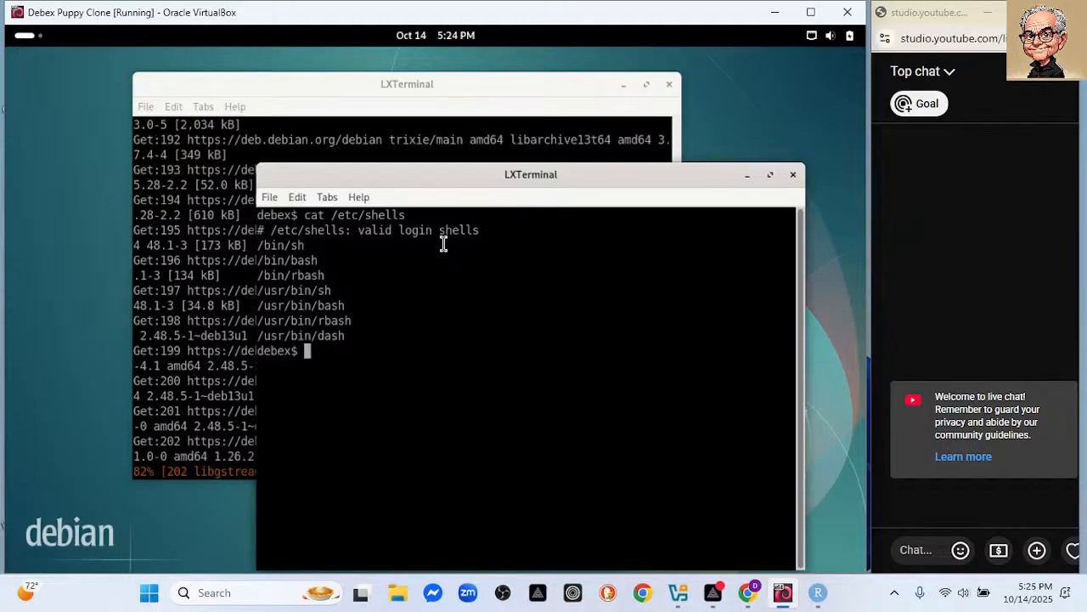
type("exit")
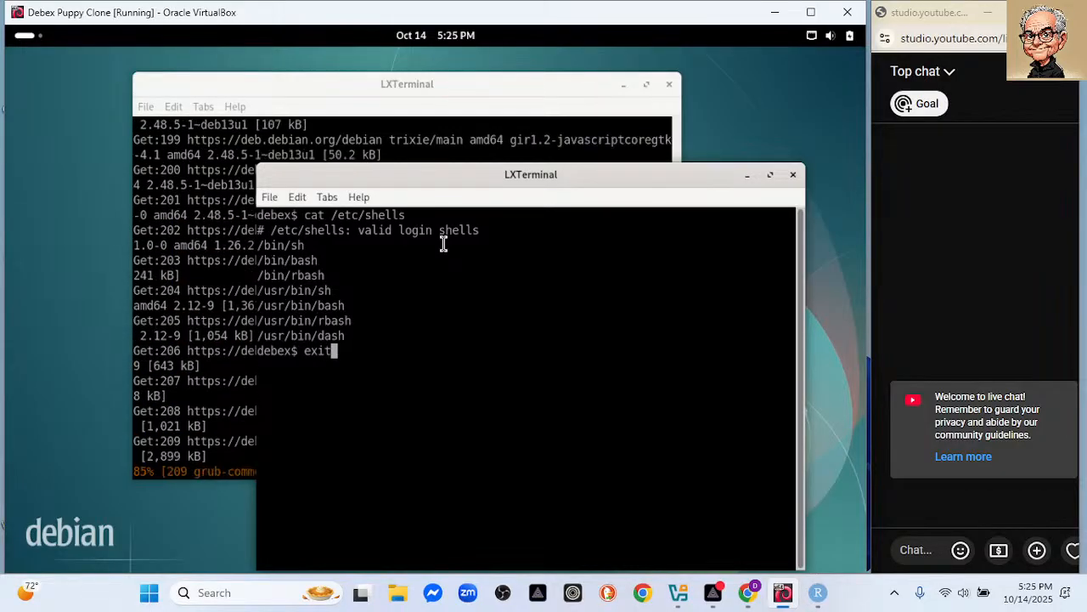
key("Return")
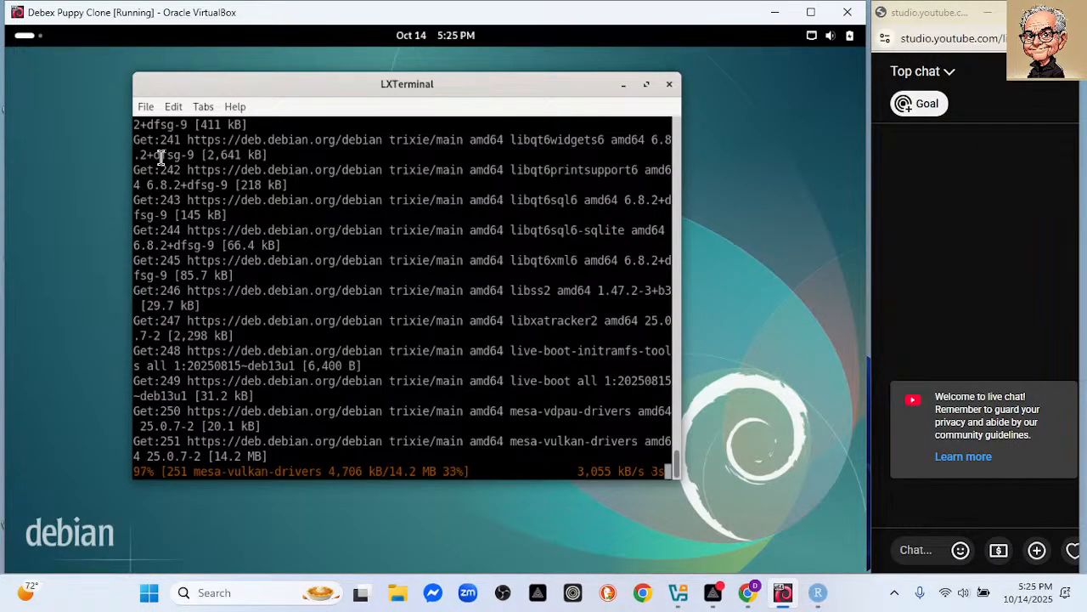
Minimize PRISM Live Studio and open LXTerminal's File menu while the upgrade installs packages.
left_click(714, 592)
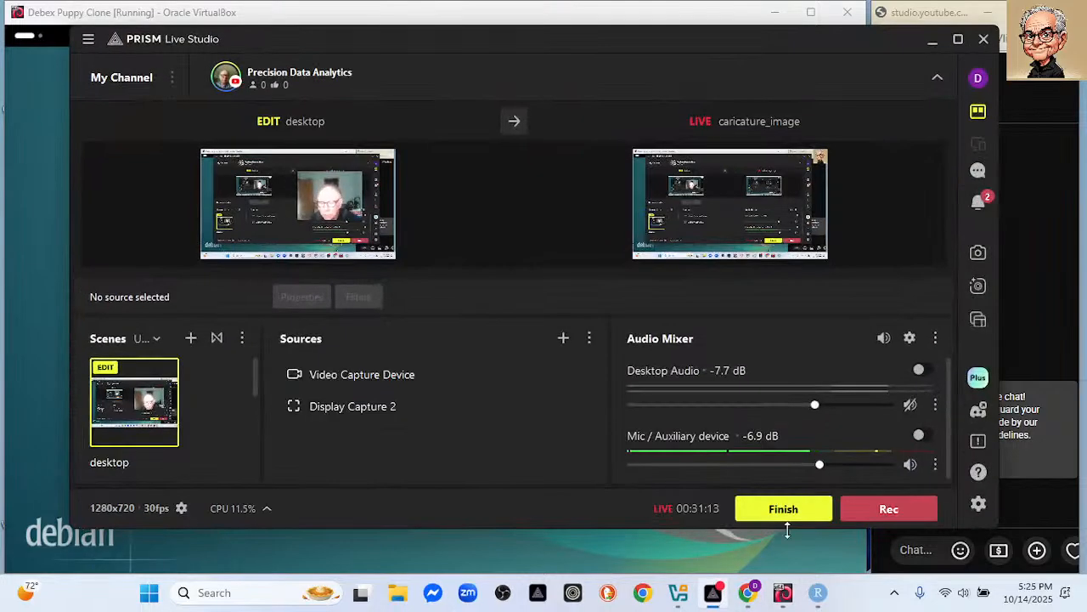
left_click(930, 43)
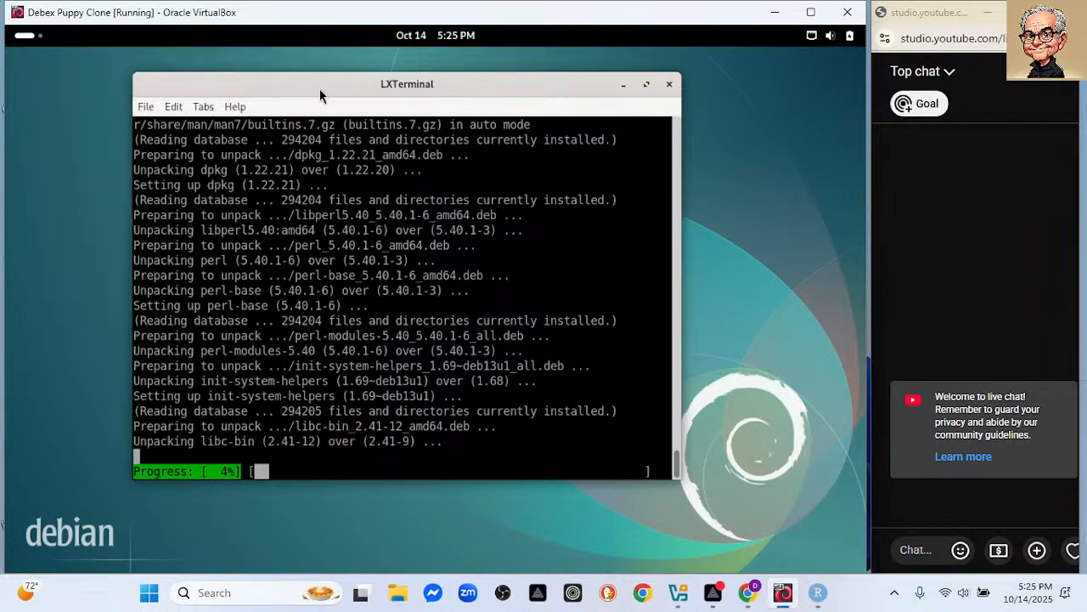
left_click(147, 108)
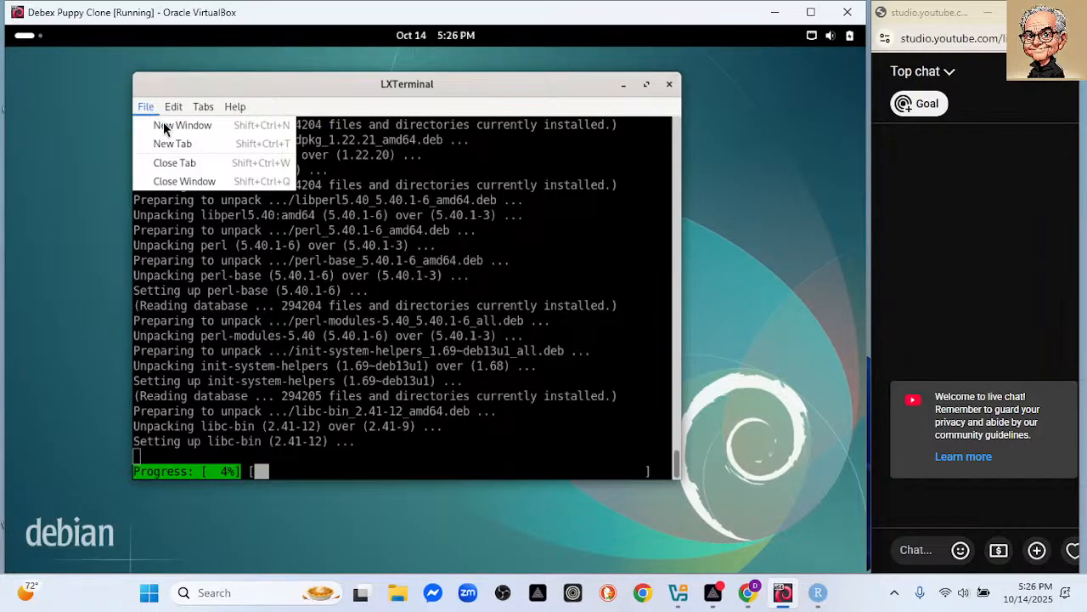
In a new terminal window, run python, then locate python3 with whereis python3.
left_click(164, 126)
type("pythion")
key("BackSpace")
key("BackSpace")
key("BackSpace")
key("BackSpace")
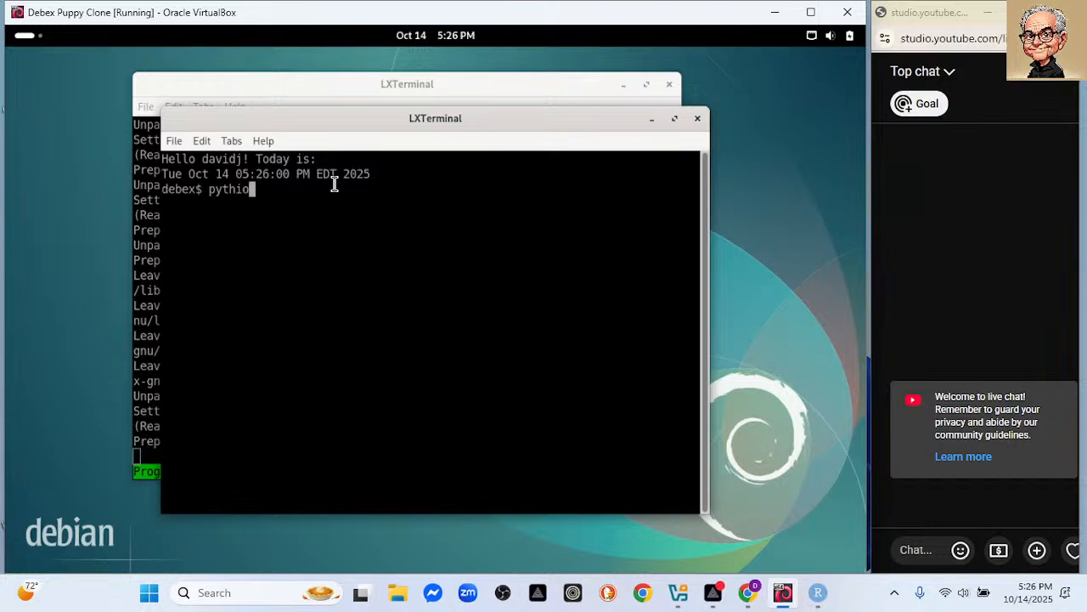
type("hon")
key("Return")
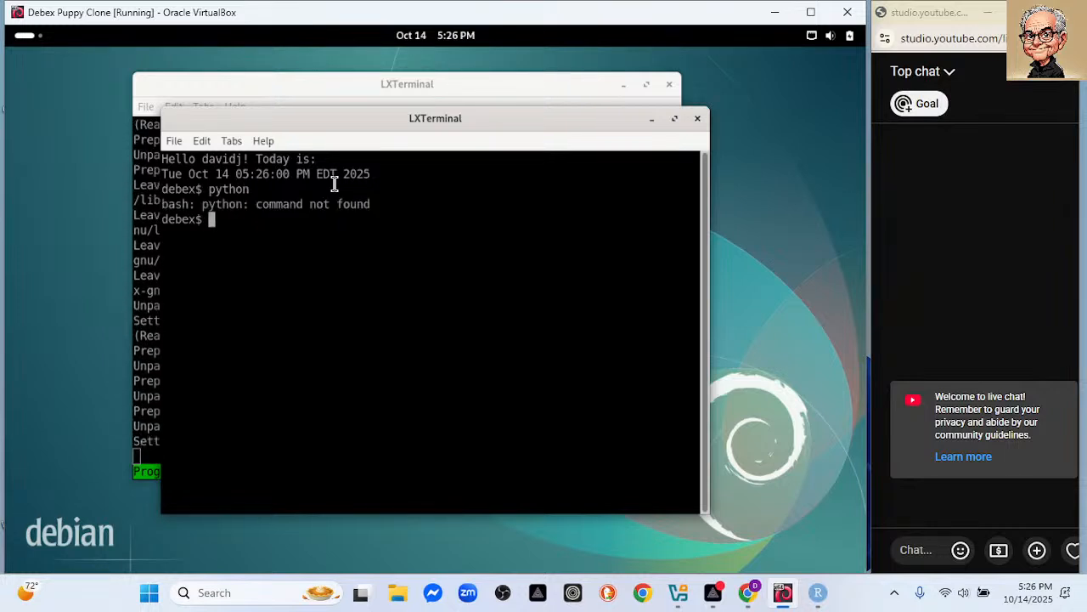
type("where")
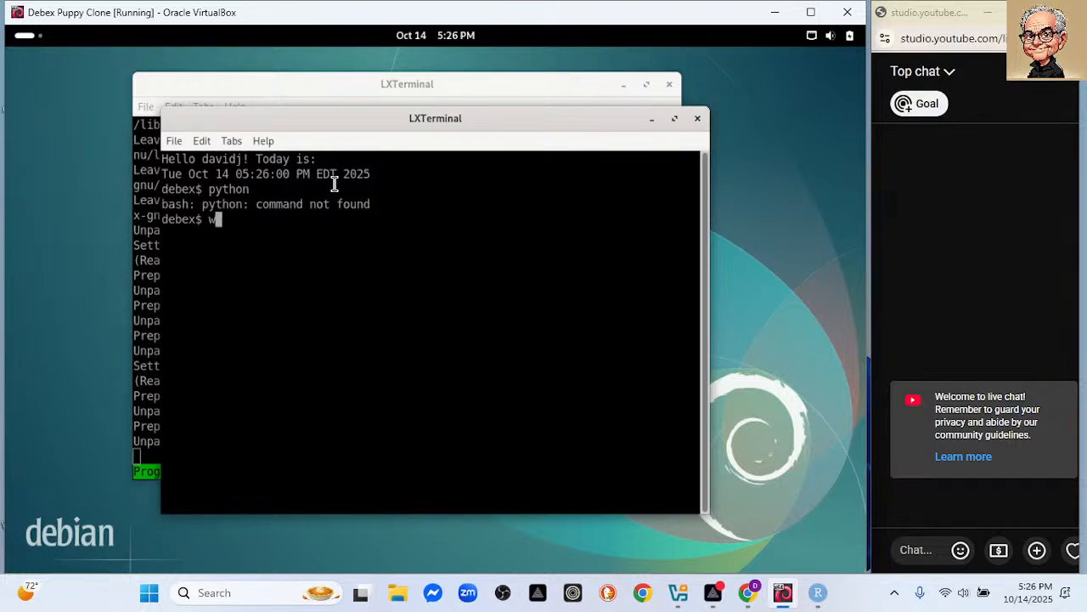
type("is python")
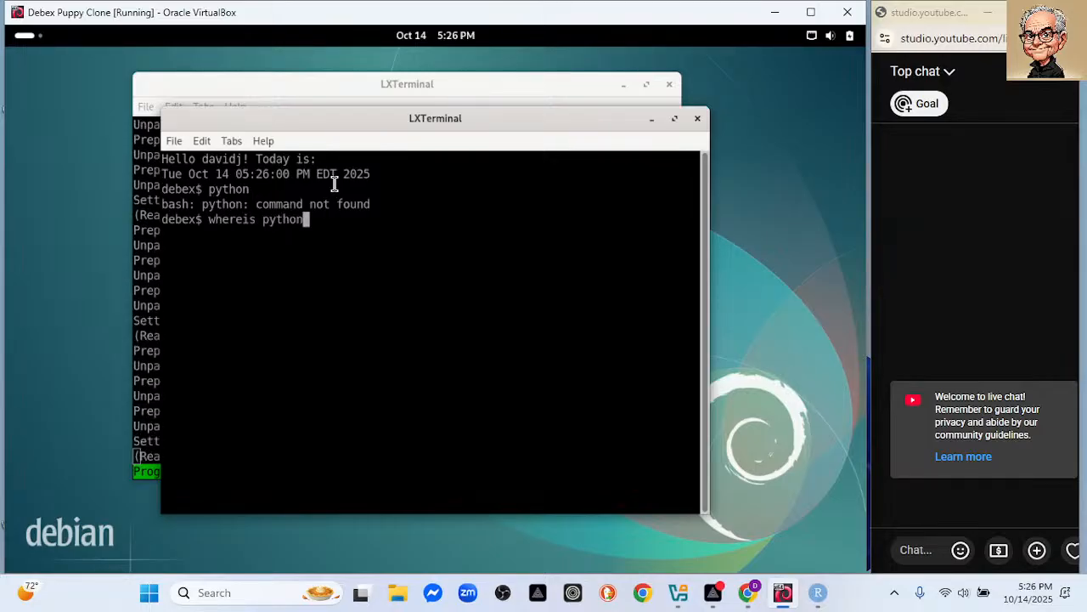
type("3")
key("Return")
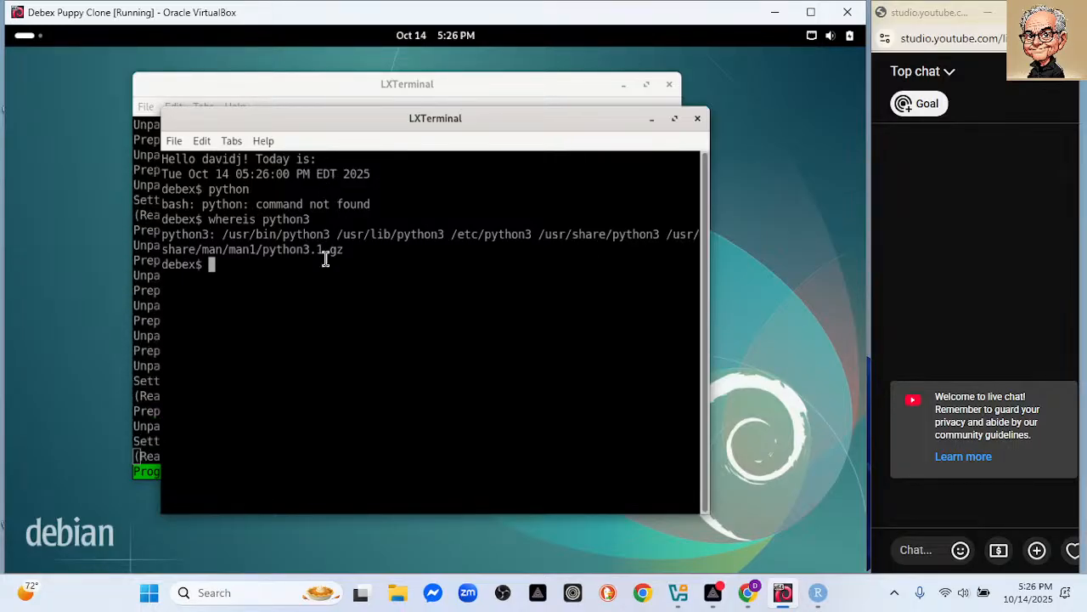
Start the Python 3.13.3 interpreter with python3 and leave it with quit().
type("py")
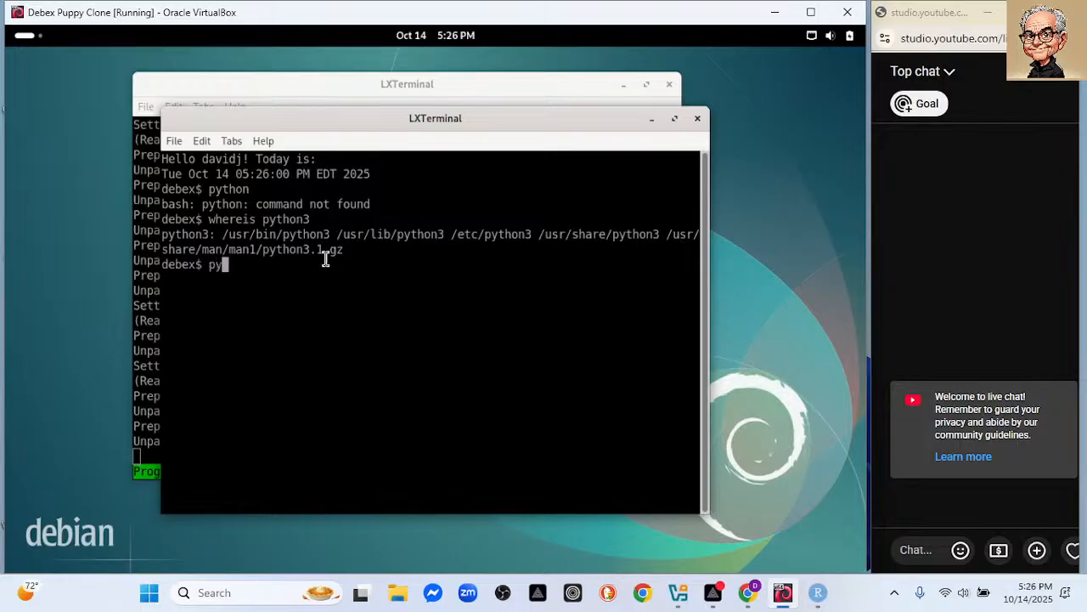
type("thon3")
key("Return")
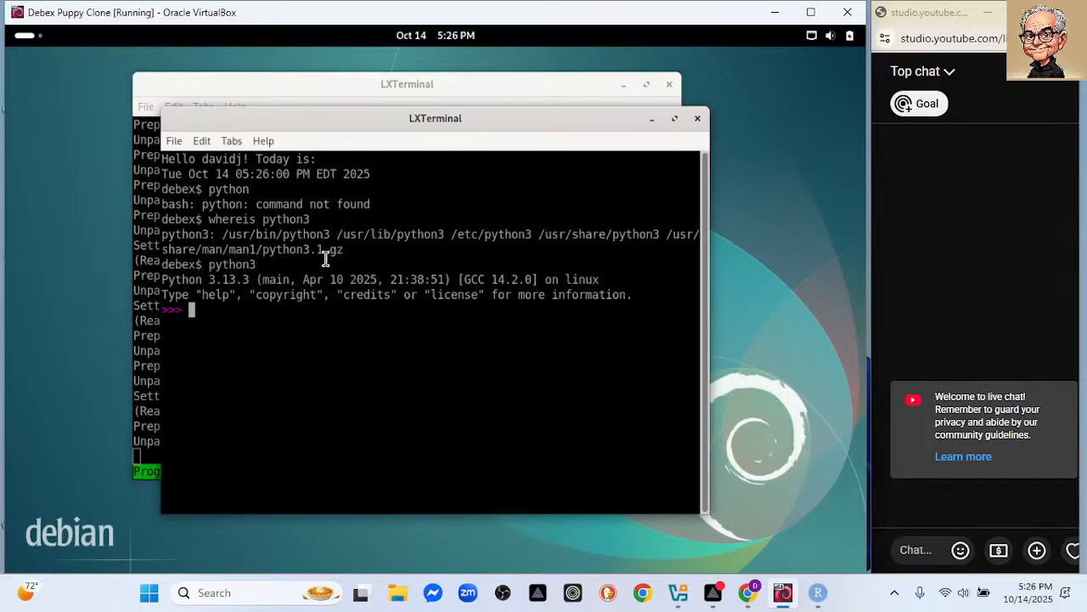
type("quit)")
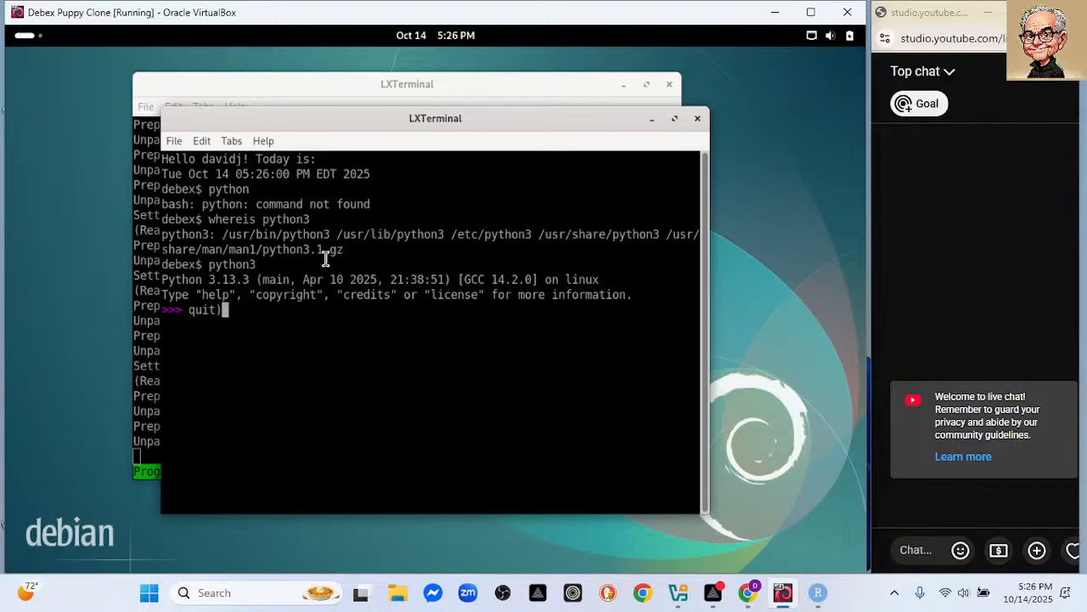
key("Return")
type("quit)")
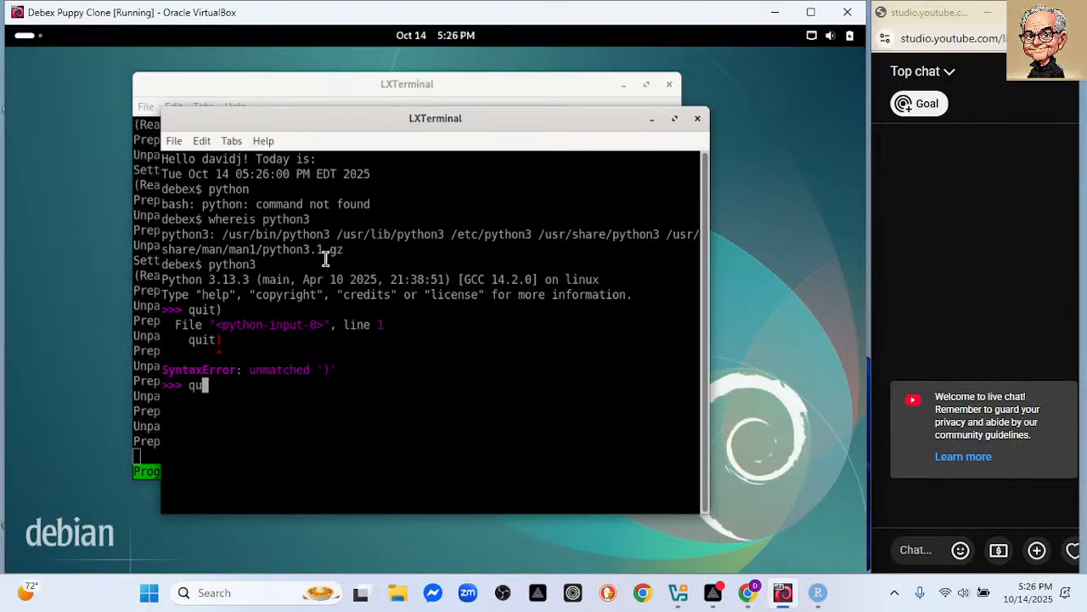
key("Return")
type("q")
type("ui90")
key("BackSpace")
key("BackSpace")
key("BackSpace")
type("t")
key("BackSpace")
type("it()")
key("Return")
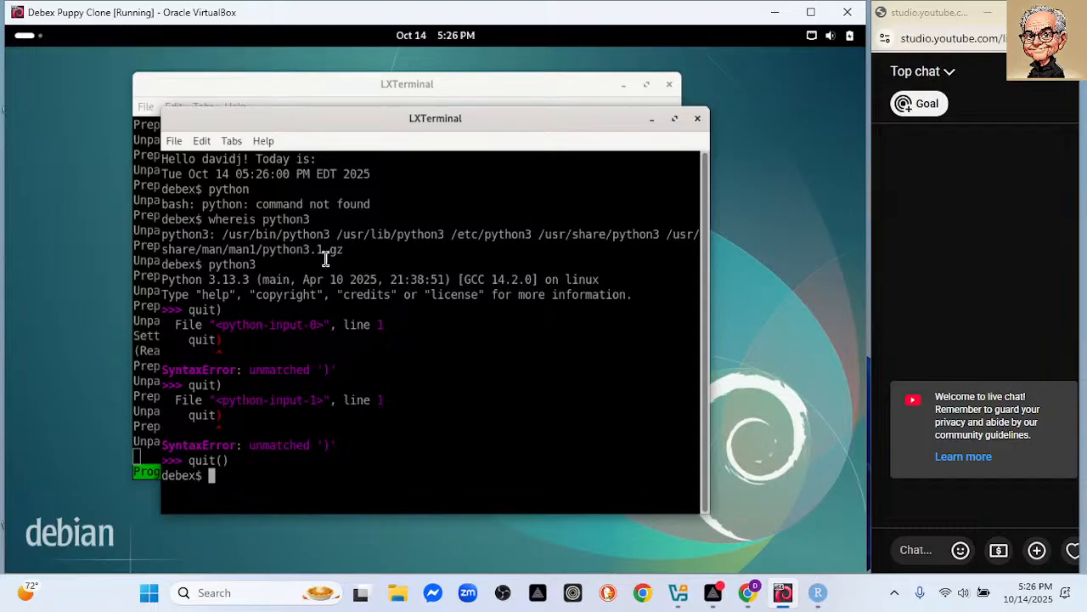
Run sudo ln -s /usr/bin/python3.13 /usr/bin/python to create the python link.
type("sudo lns -")
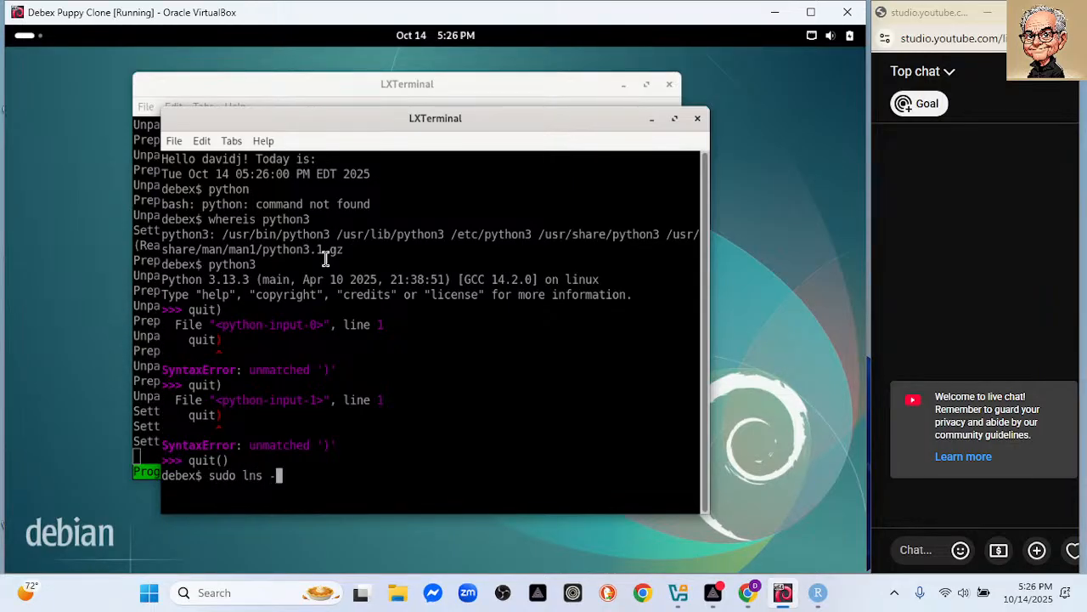
key("BackSpace")
key("BackSpace")
key("BackSpace")
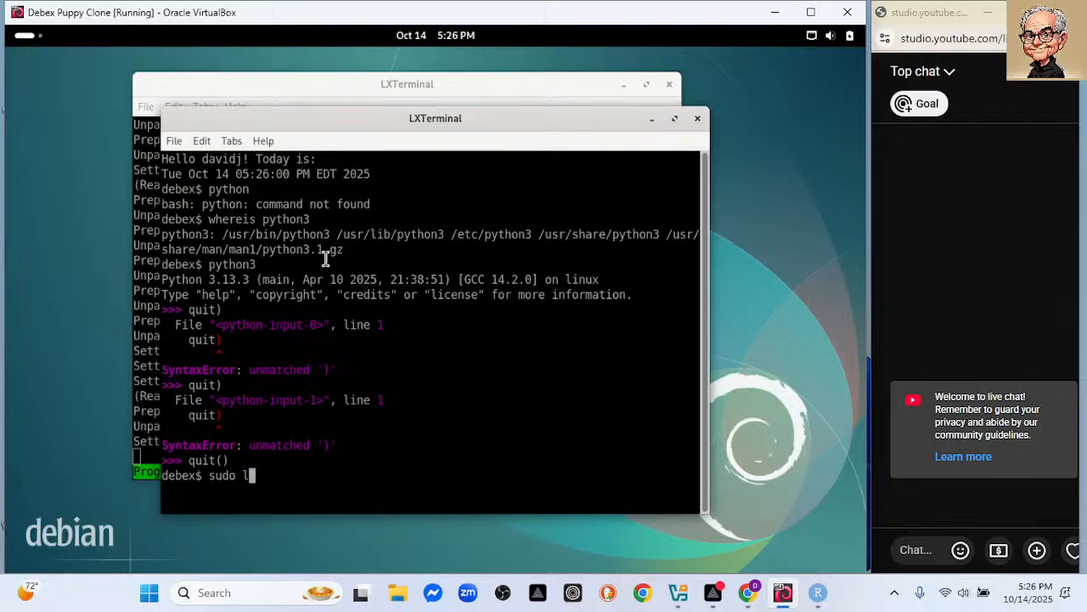
type("n")
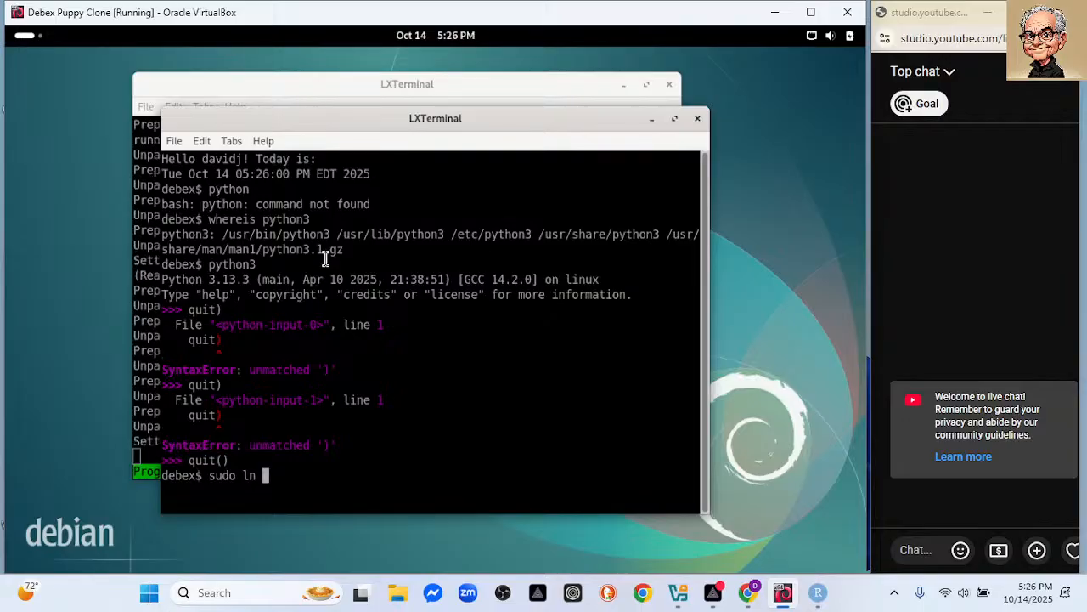
type("-s ")
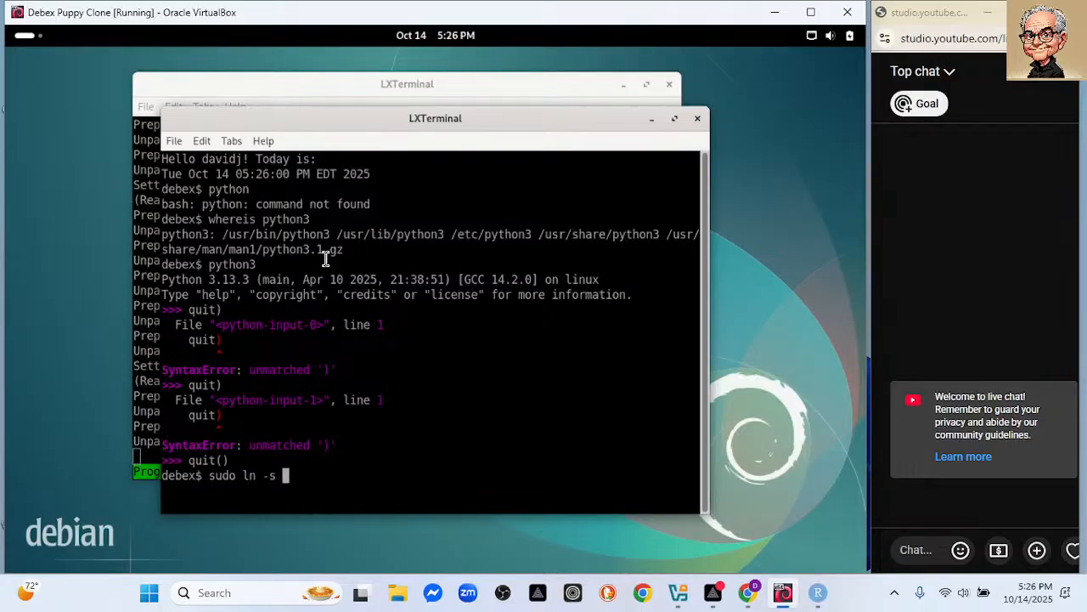
type("/usr/bi")
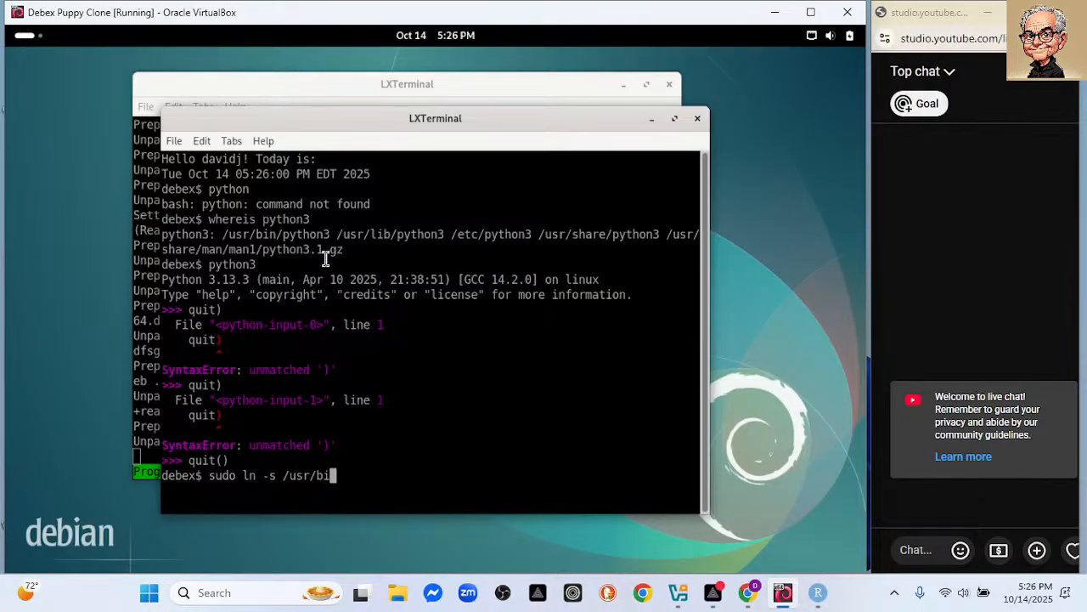
type("n/py")
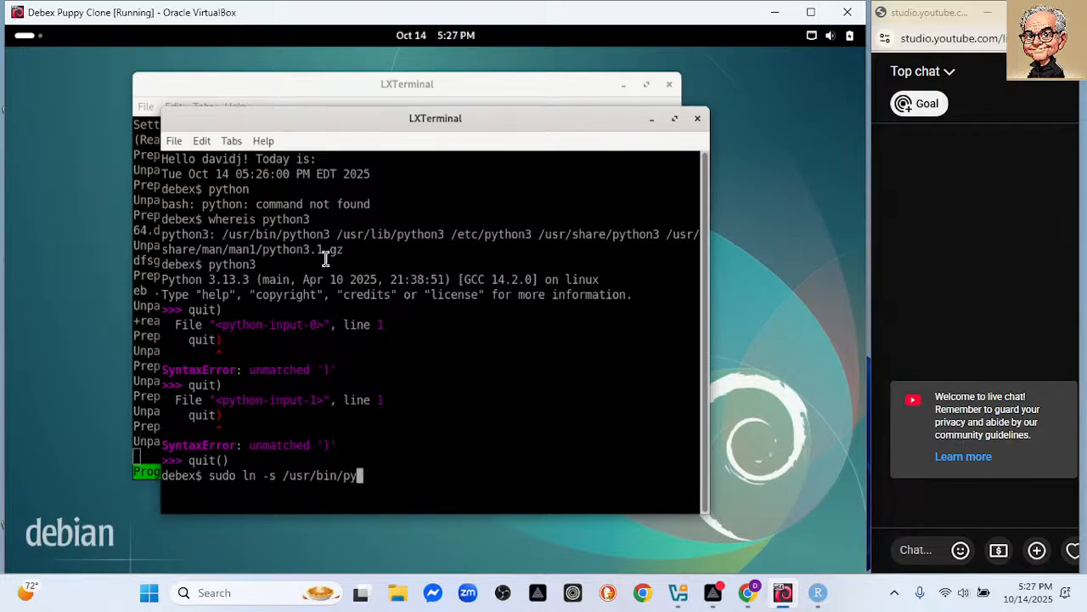
type("thon")
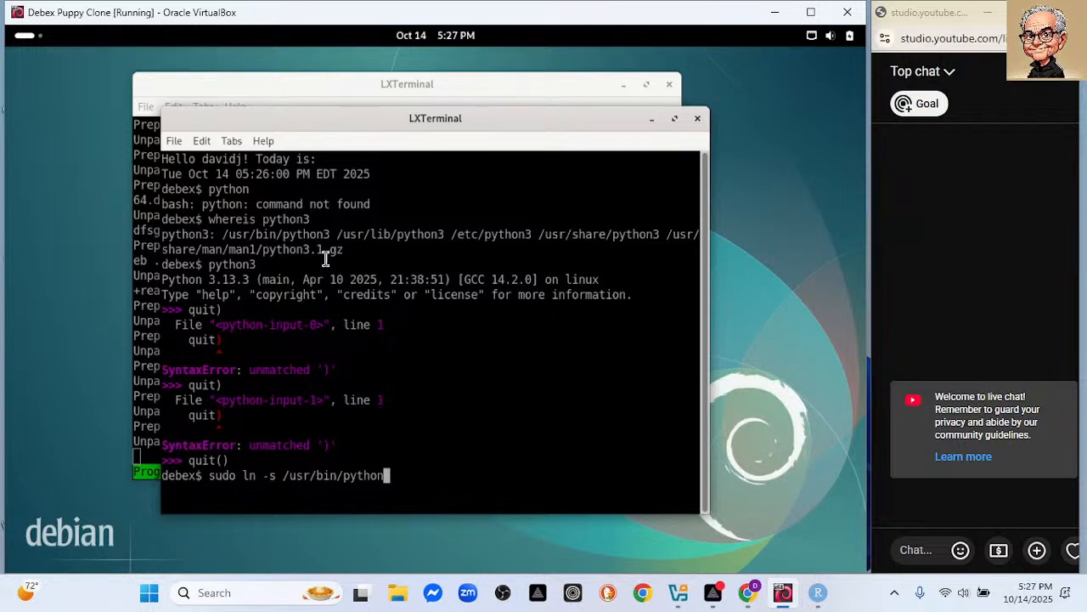
type("3")
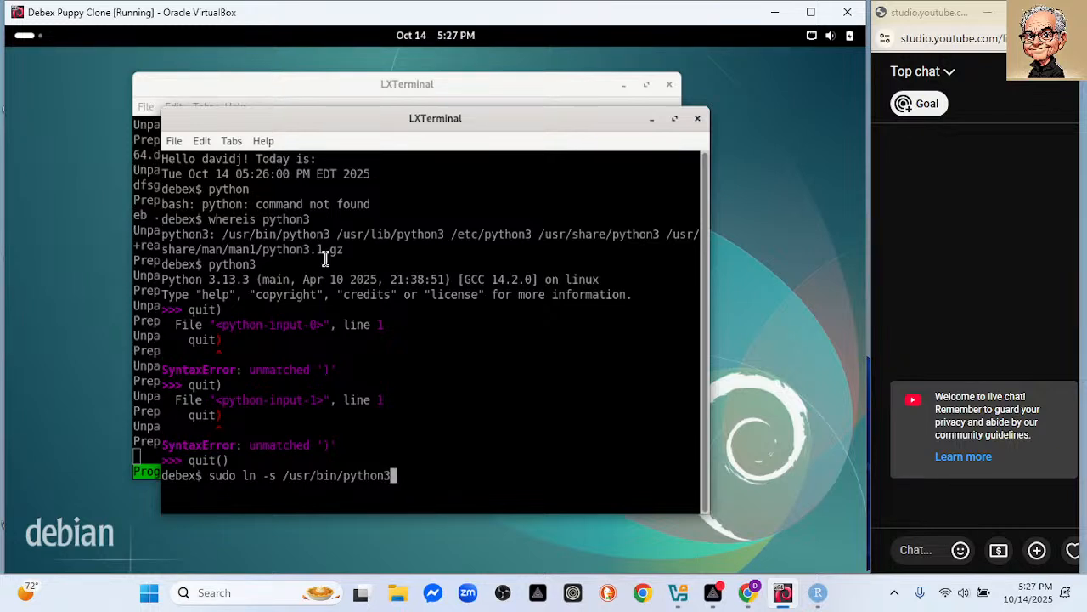
key("Tab")
key("Tab")
type(".1")
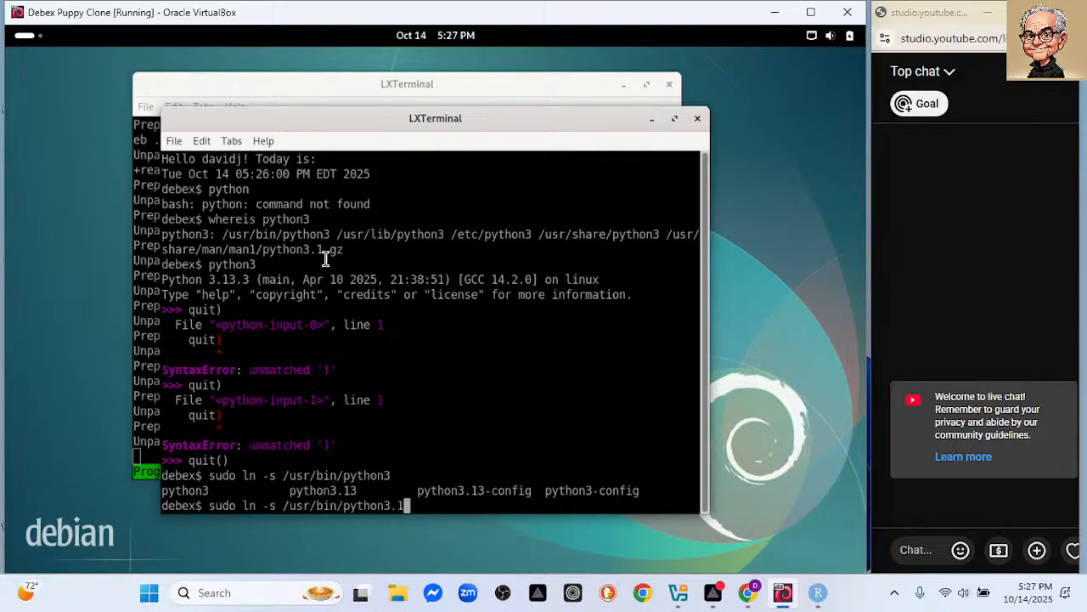
type("3 /usr/b")
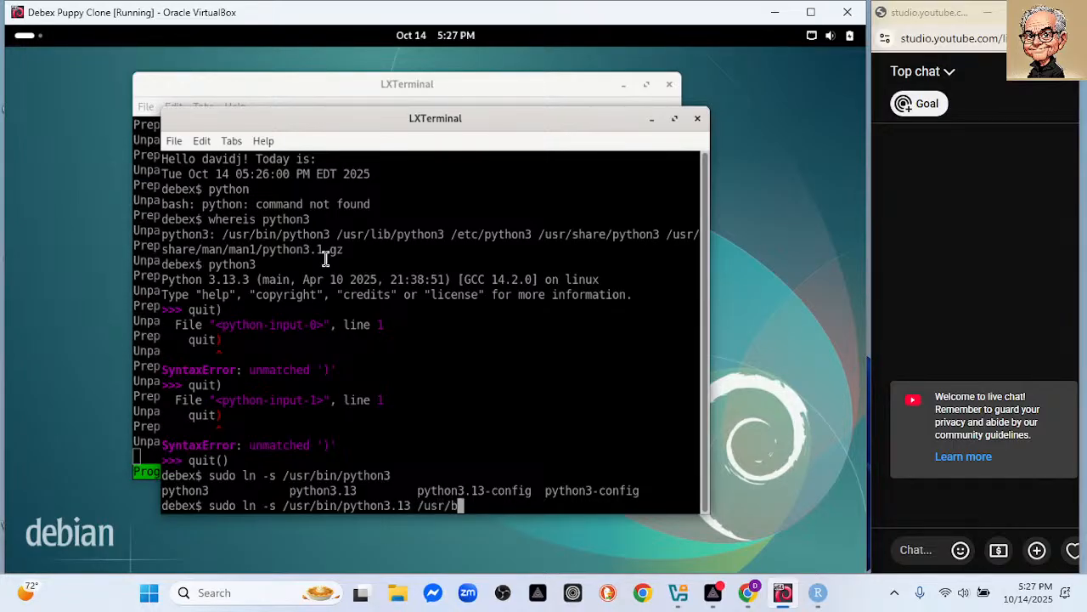
type("in/python")
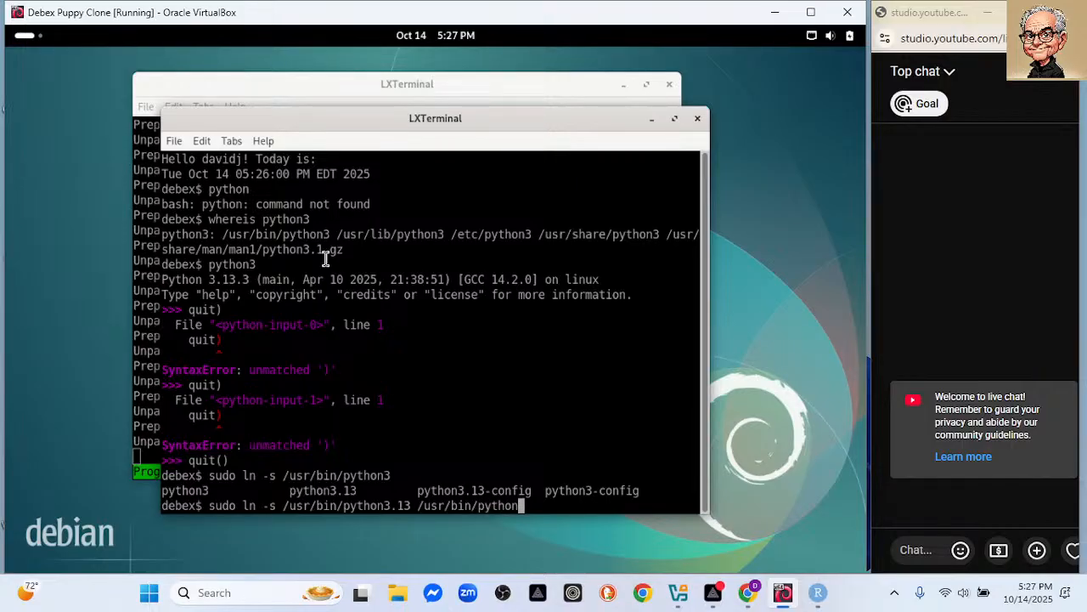
key("Return")
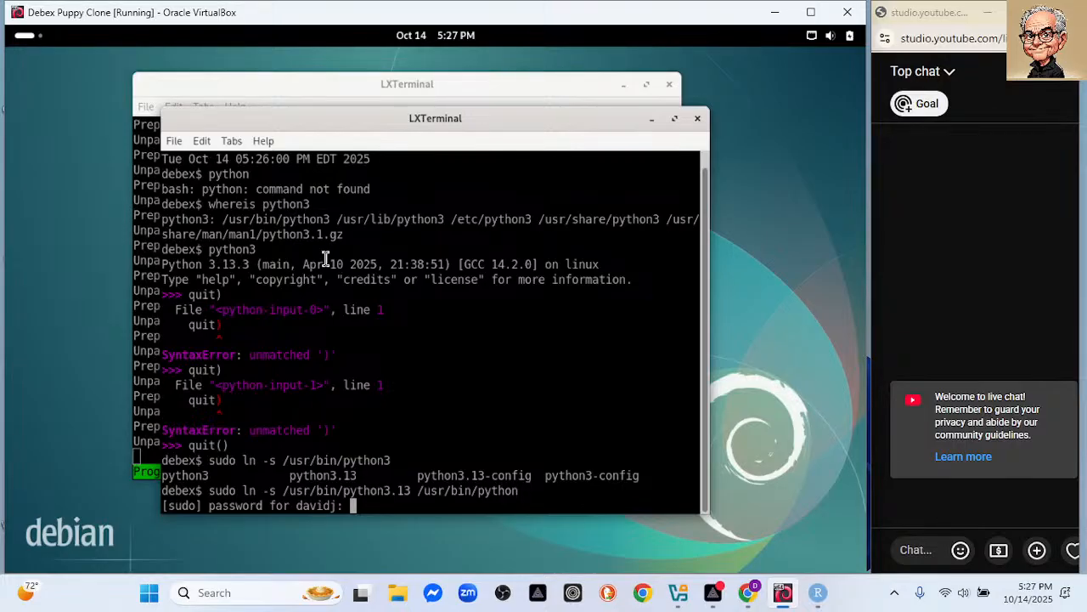
Submit the sudo password and confirm with whereis python that /usr/bin/python now exists.
key("Return")
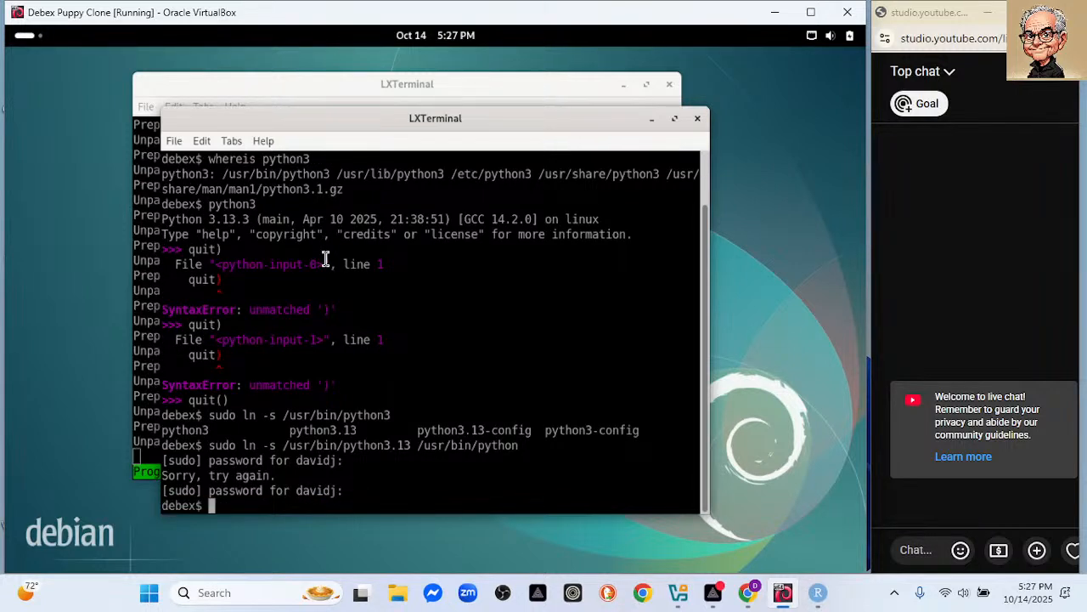
type("whereis python")
key("Return")
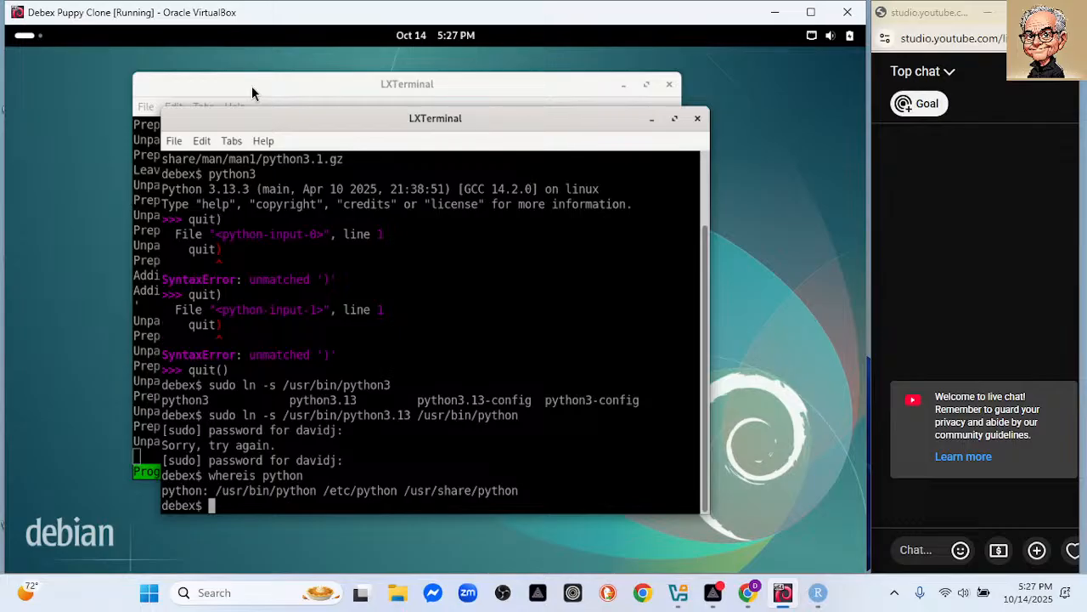
Run ipython, finding it not installed, and raise the upgrade terminal.
type("ip")
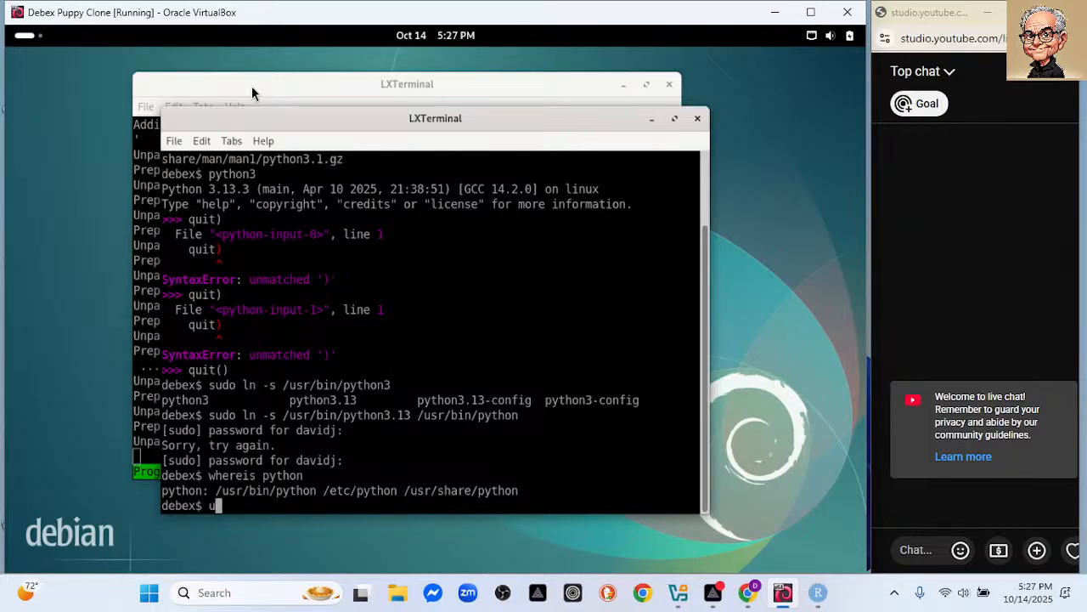
type("yth")
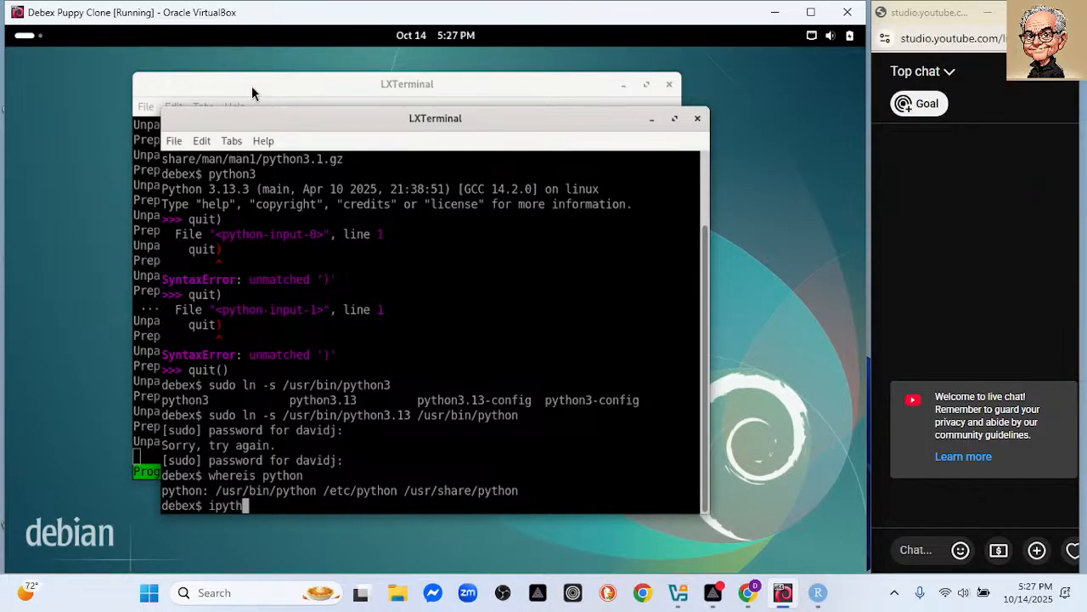
key("BackSpace")
key("BackSpace")
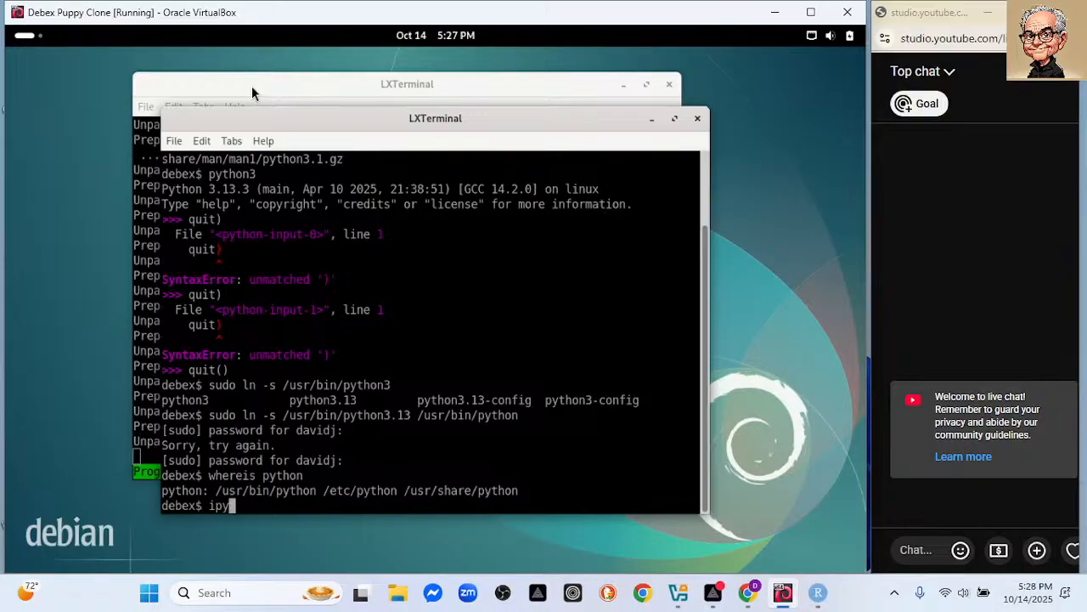
type("thon")
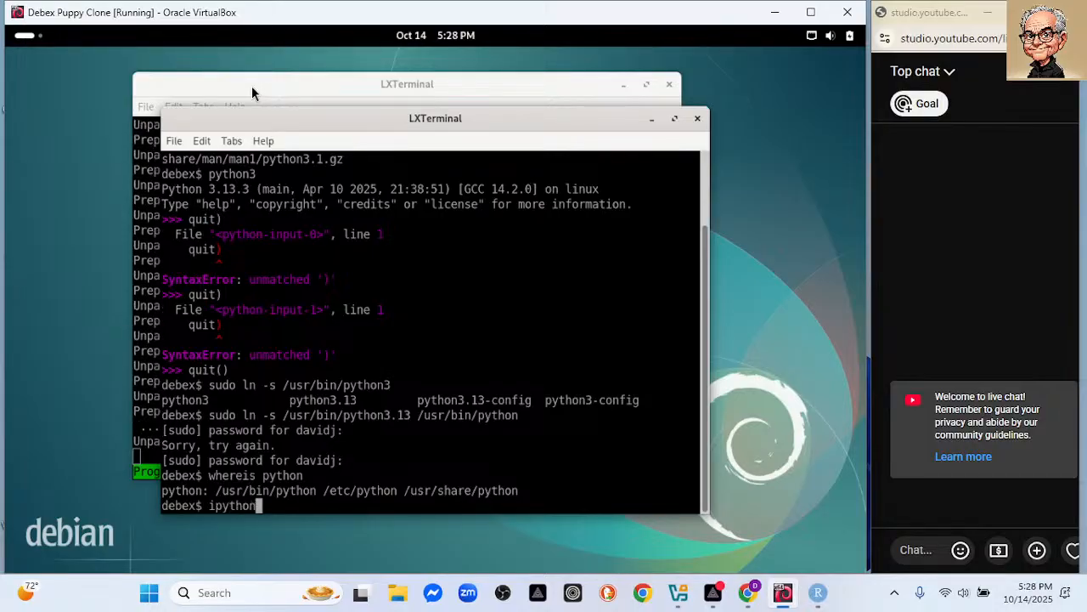
key("Return")
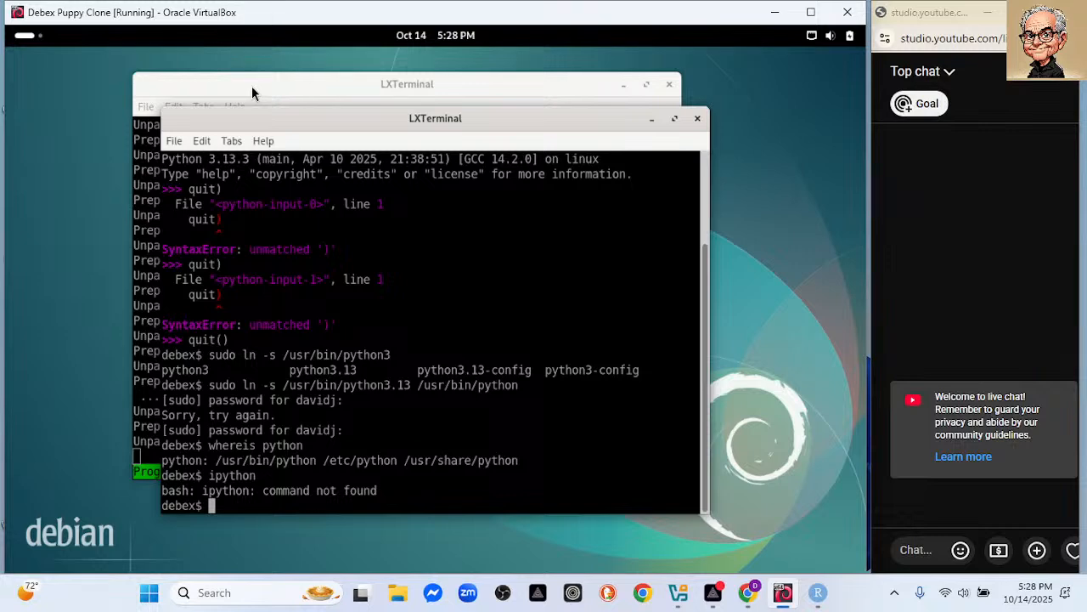
left_click(252, 86)
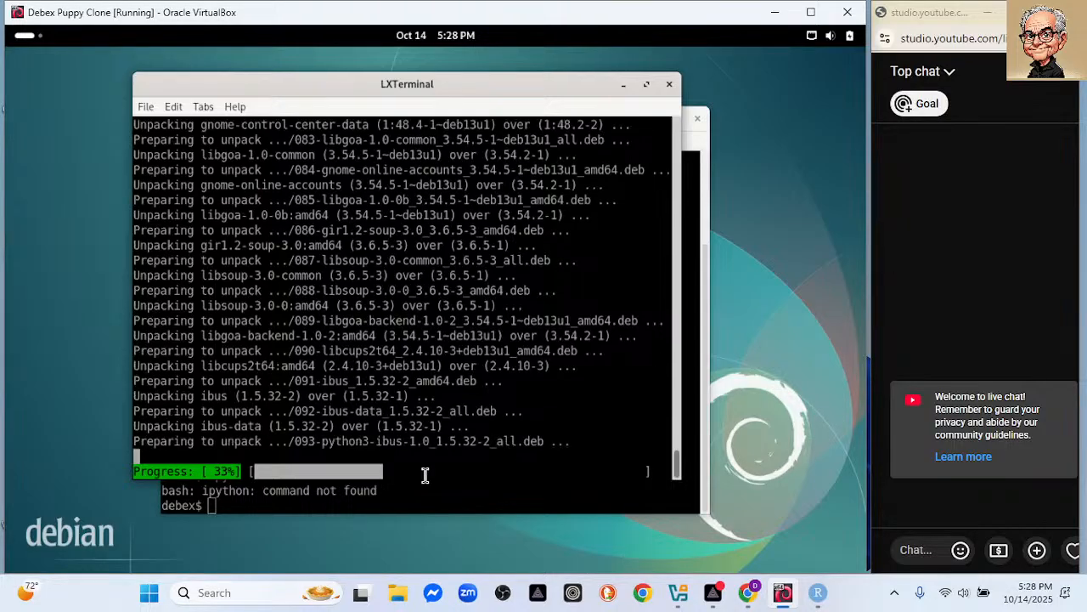
Try sudo apt install uv, then cancel with Ctrl+C while it waits for the dpkg lock.
left_click(399, 502)
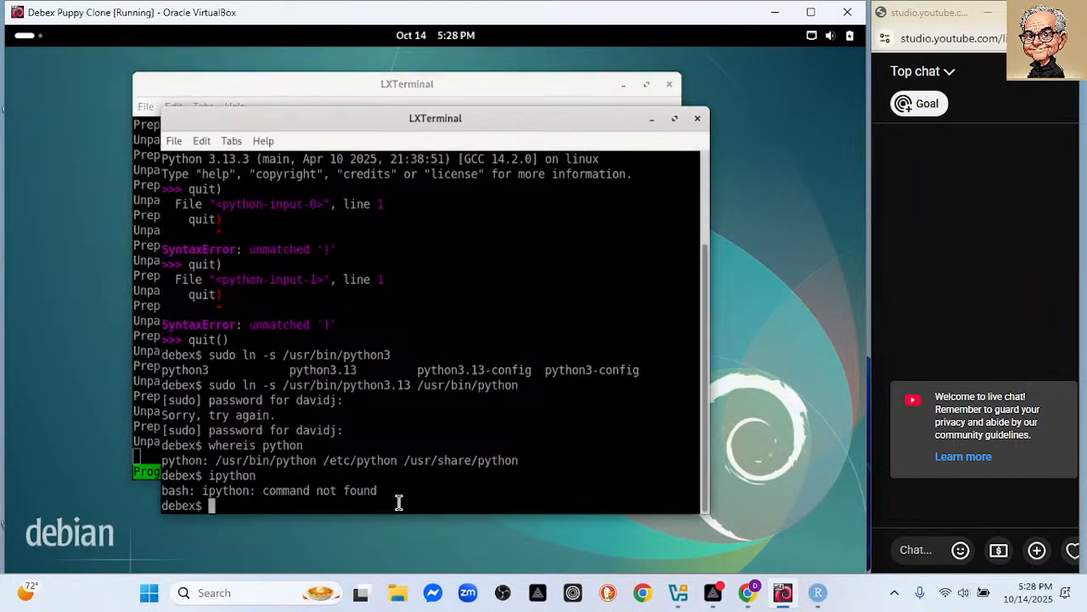
type("sudo apt in")
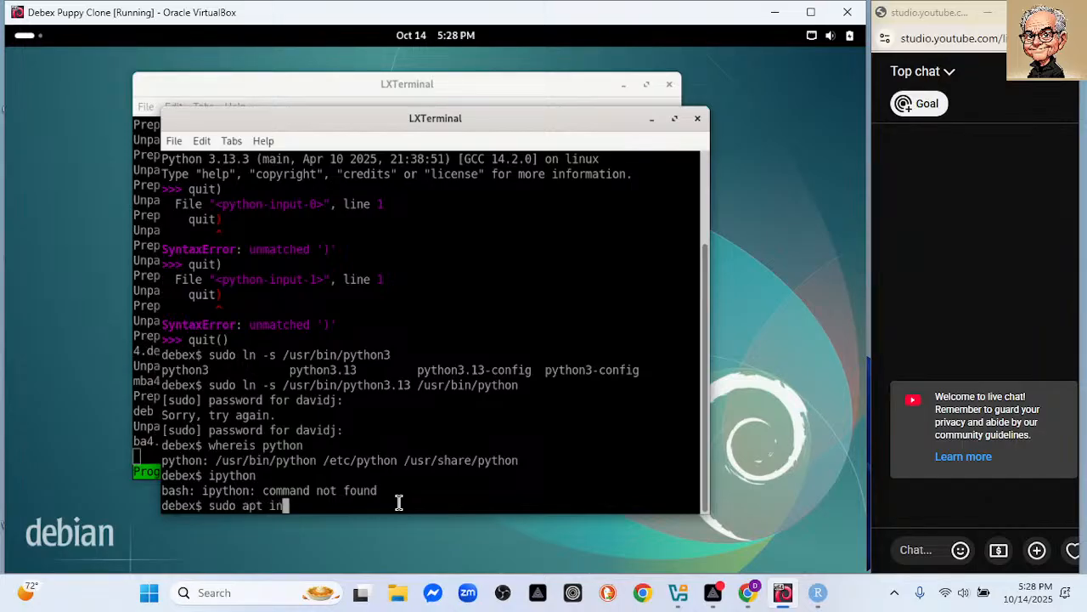
type("stall uv")
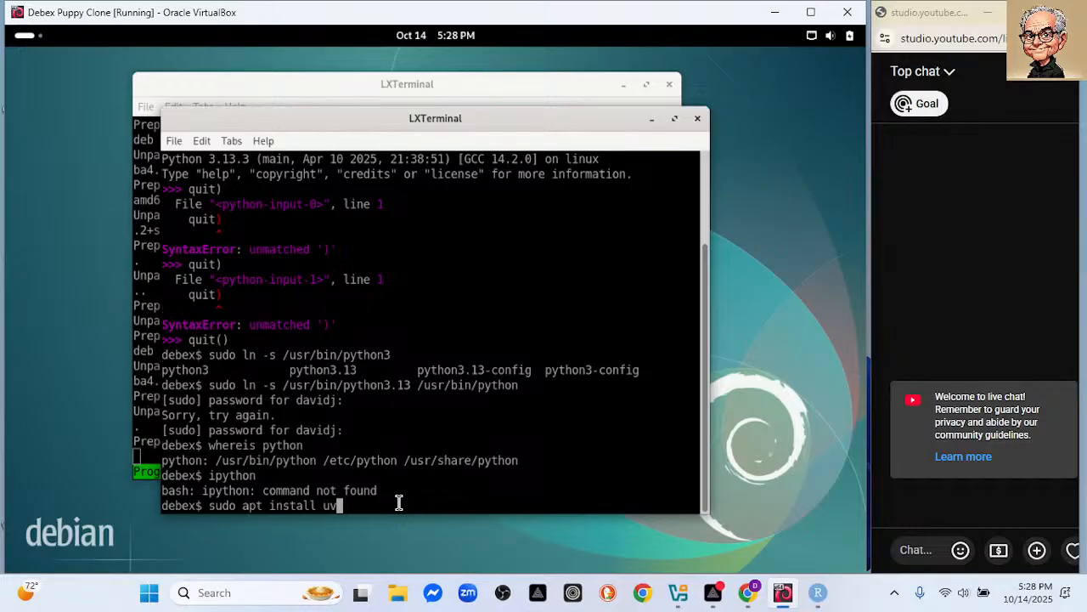
key("Return")
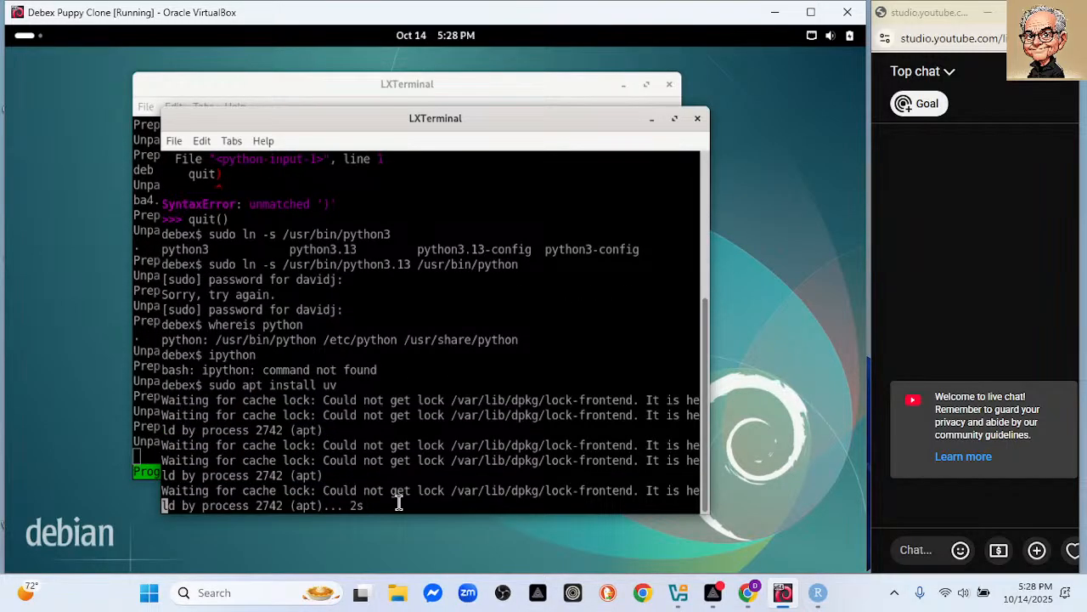
key("ctrl+c")
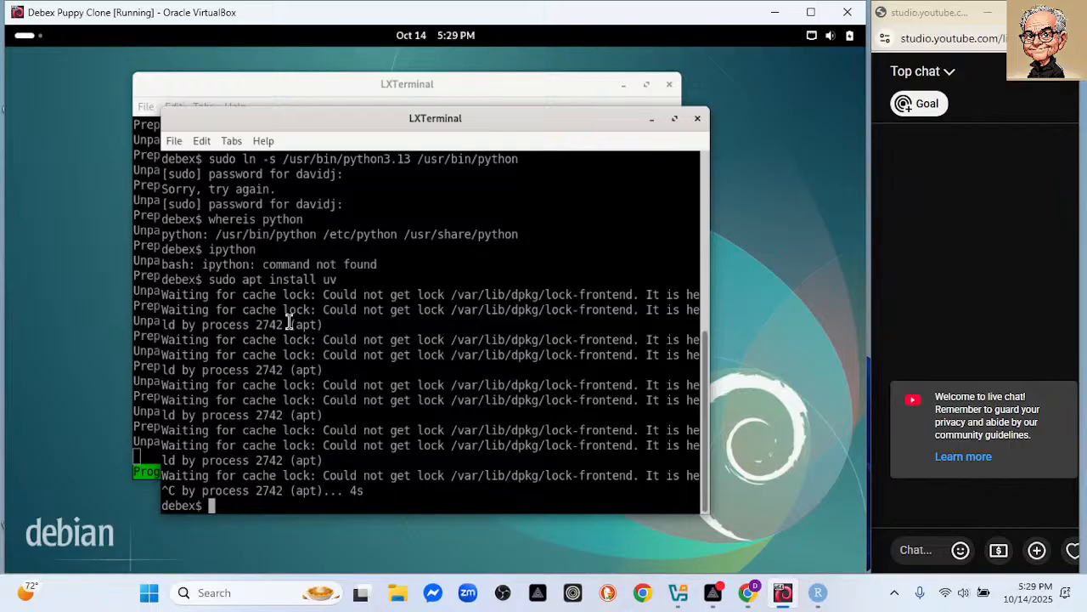
Run df, highlight /dev/sda1's available space, clear the screen, and raise the upgrade terminal.
left_click(323, 95)
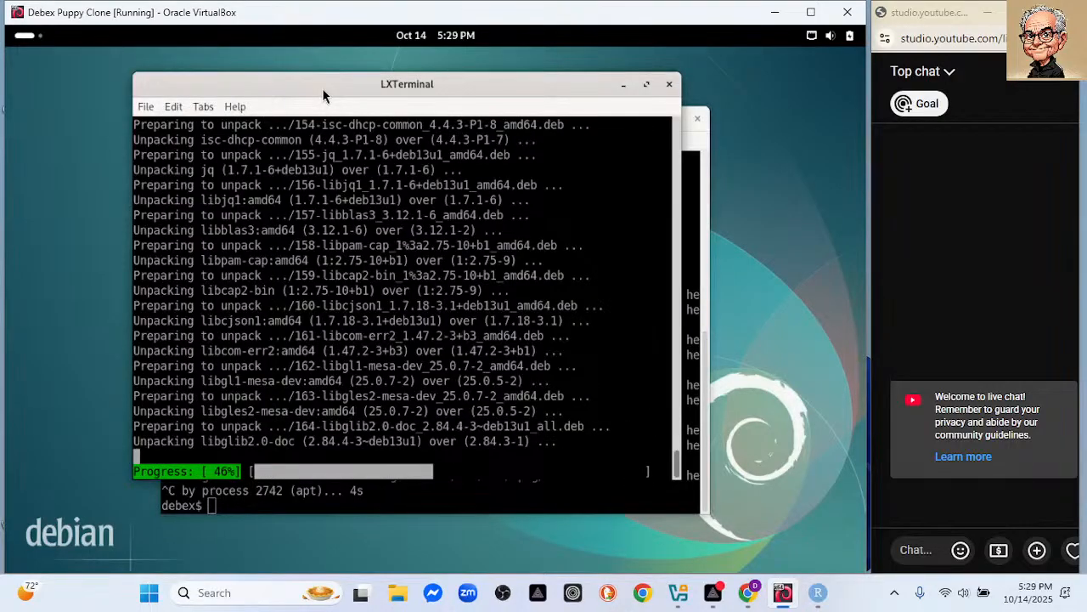
left_click(547, 504)
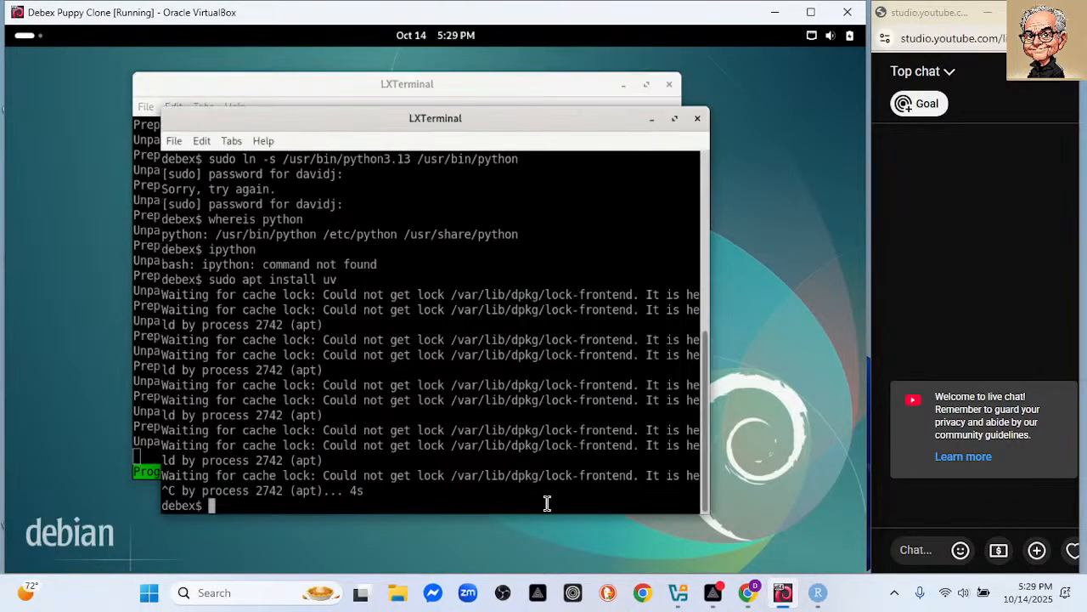
type("df")
key("Return")
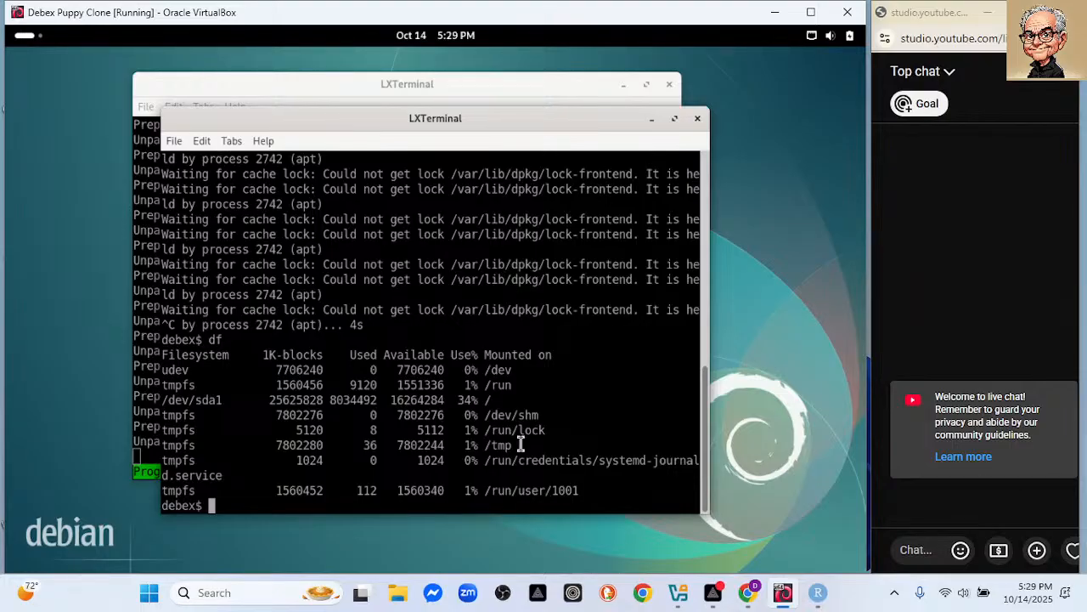
left_click_drag(395, 400, 444, 401)
type("clear")
key("Return")
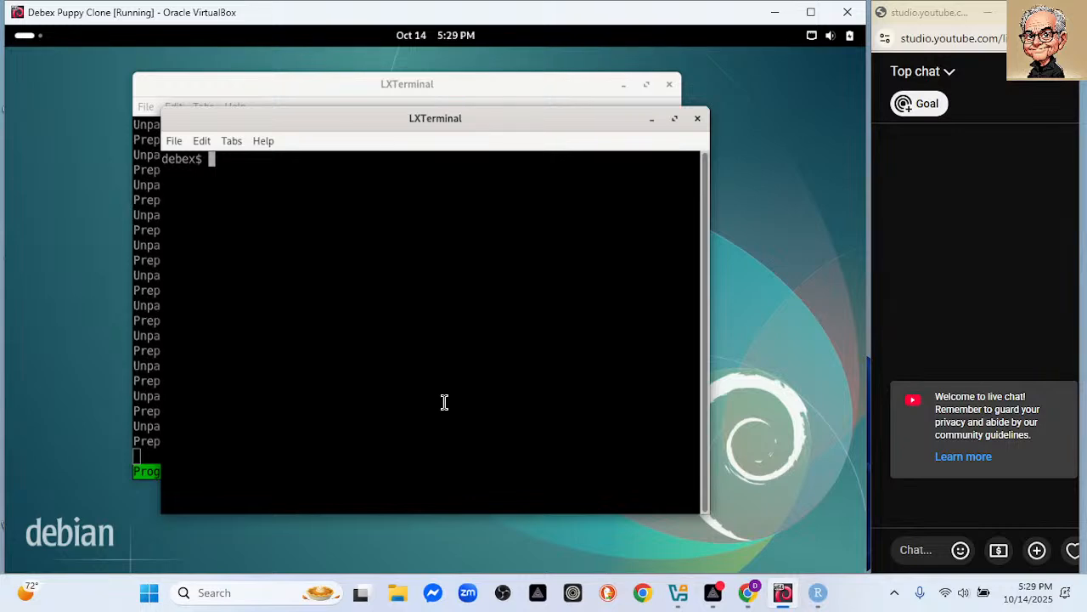
left_click(285, 84)
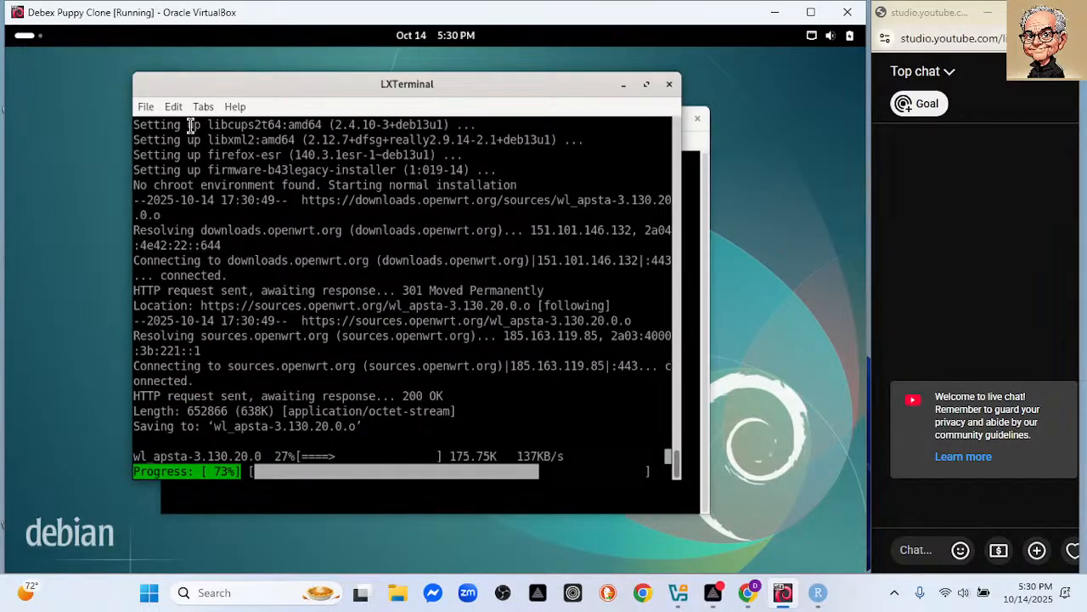
Exit the spare terminal, leaving the upgrade to reach the branding.desc prompt.
left_click(455, 510)
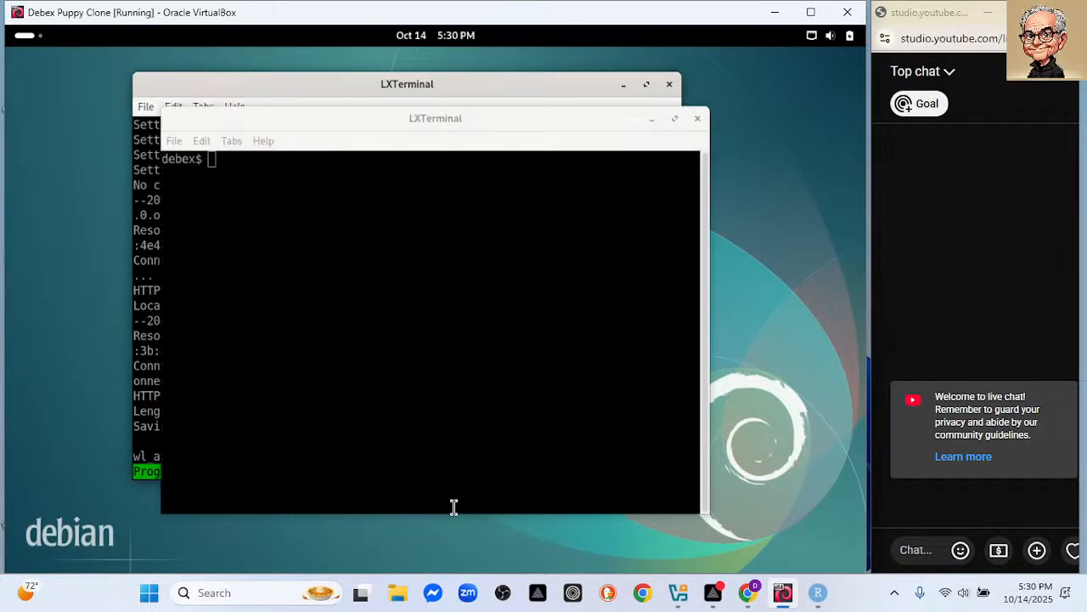
type("exit")
key("Return")
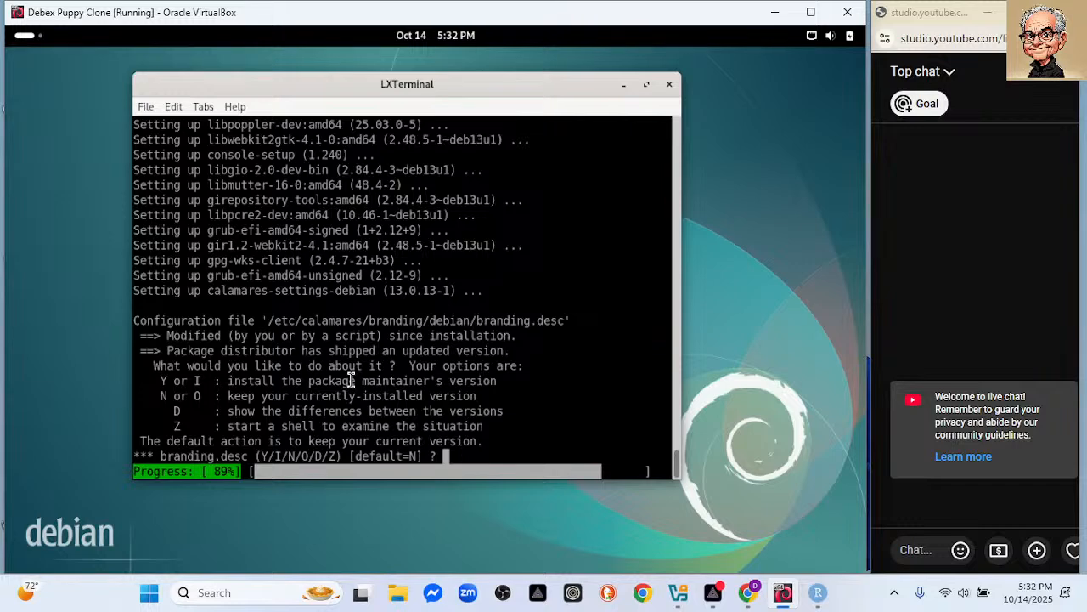
Accept the new branding.desc, debian-logo.png and slide1.png, keeping the current welcome.png.
type("Y")
key("Return")
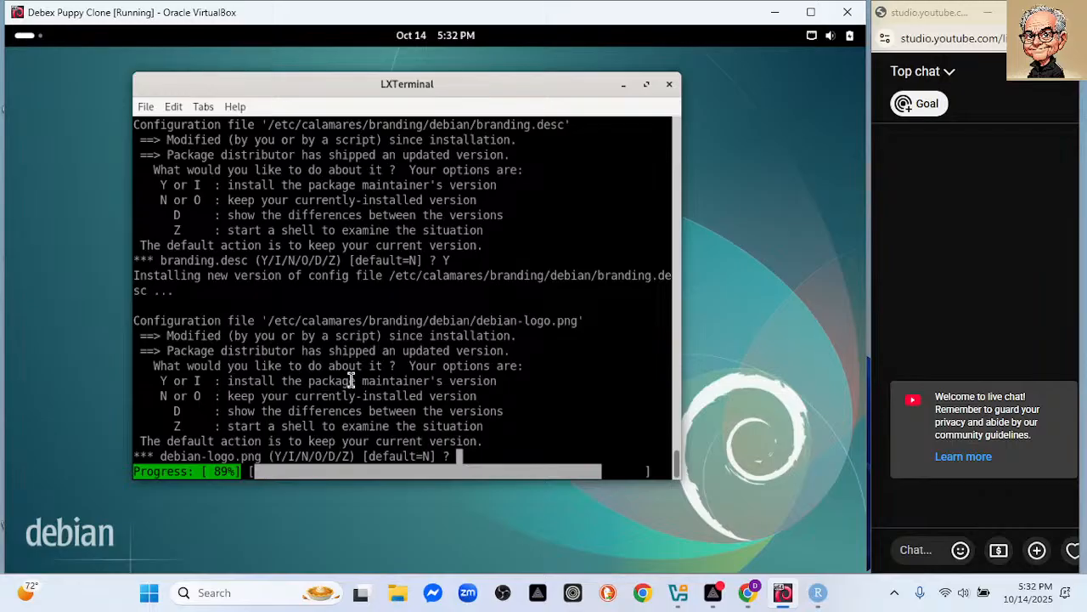
type("Y")
key("Return")
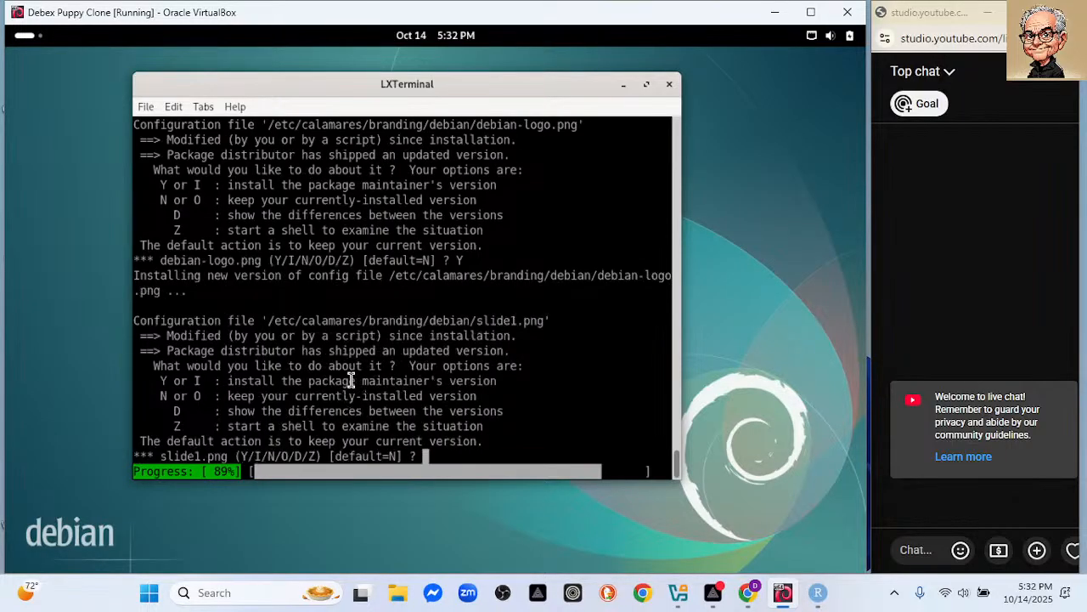
type("y")
key("Return")
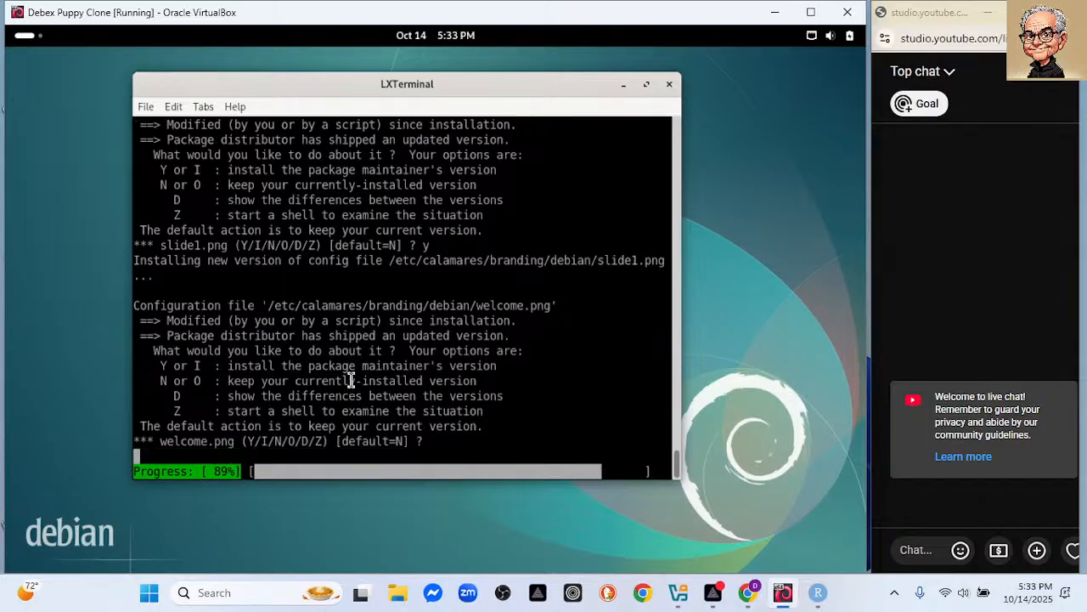
key("Return")
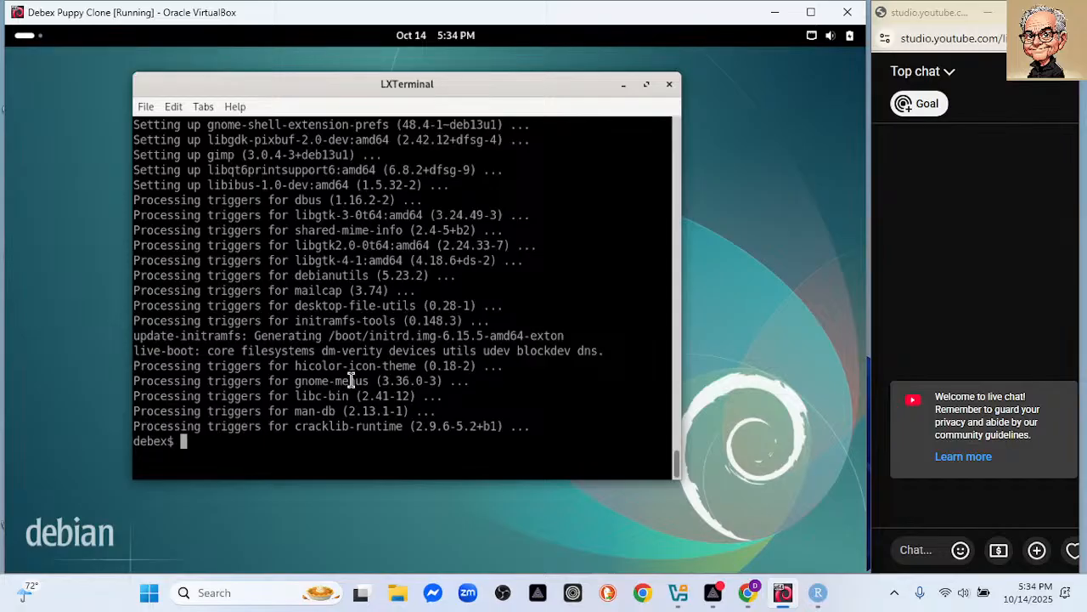
Close the finished upgrade terminal with exit and bring up the Activities overview.
type("exit")
key("Return")
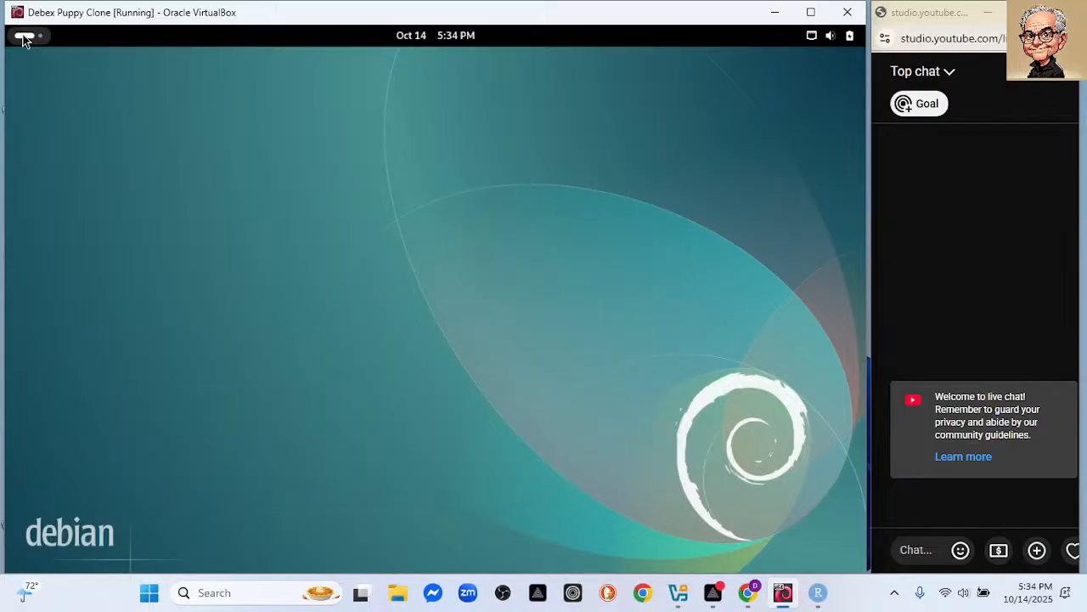
key("super")
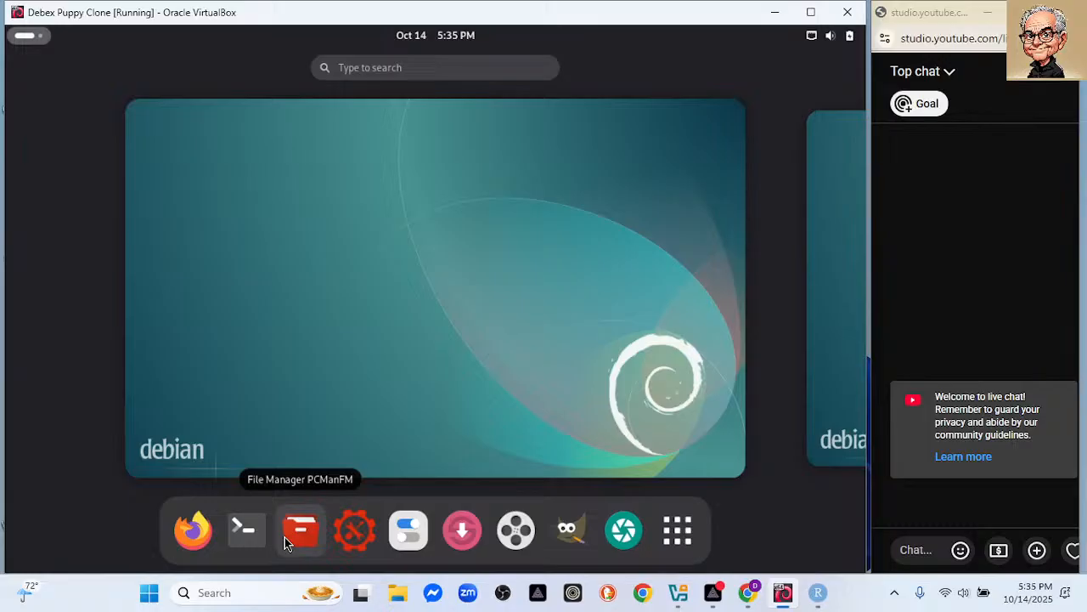
Open and close the top-bar quick settings panel a few times to check it.
left_click(813, 39)
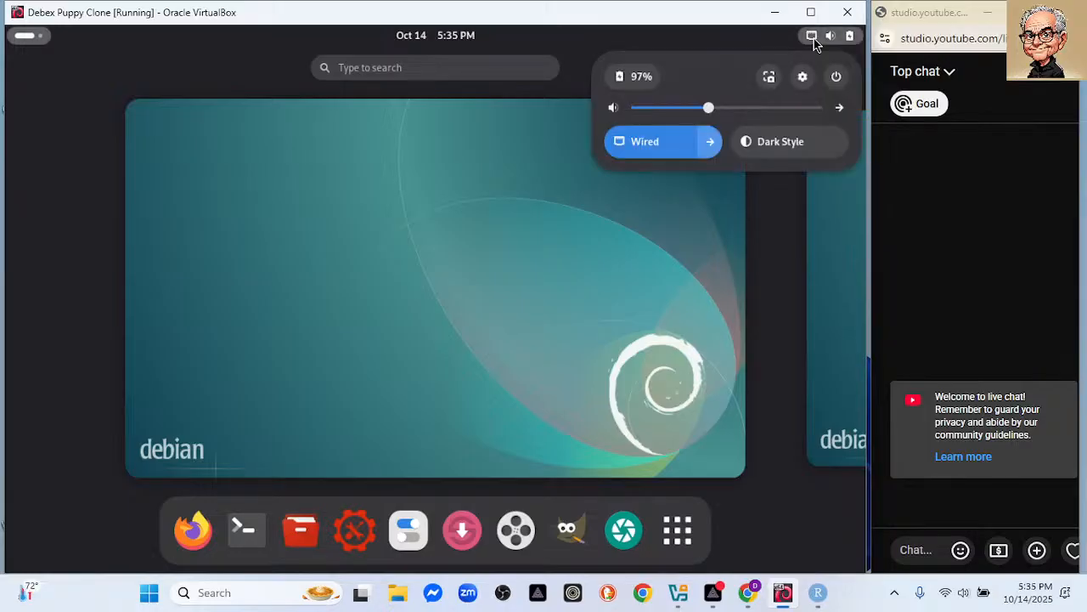
left_click(813, 39)
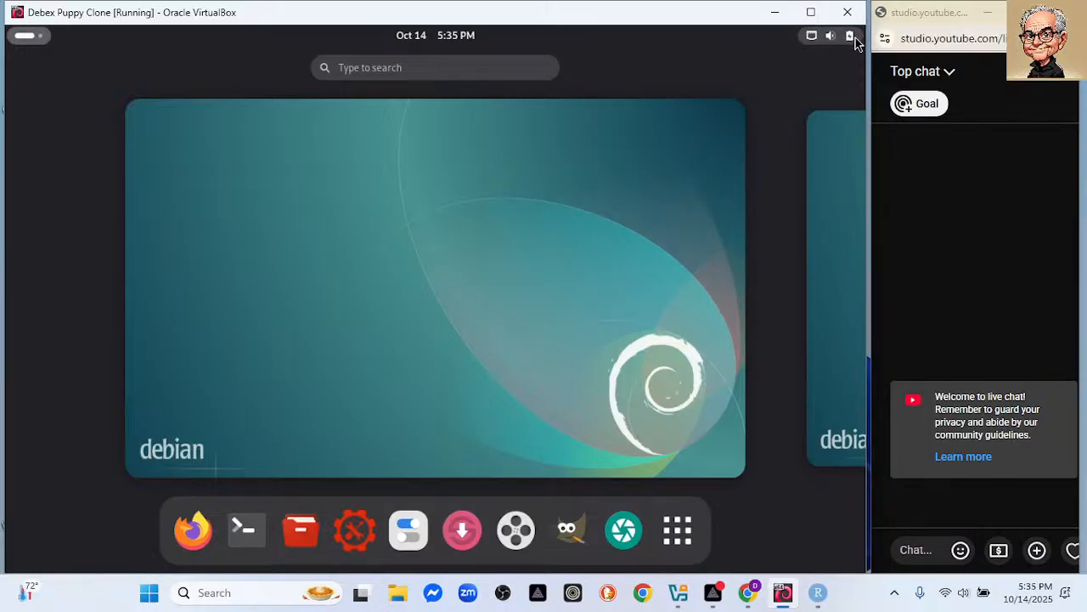
left_click(850, 37)
left_click(850, 38)
left_click(829, 38)
left_click(830, 38)
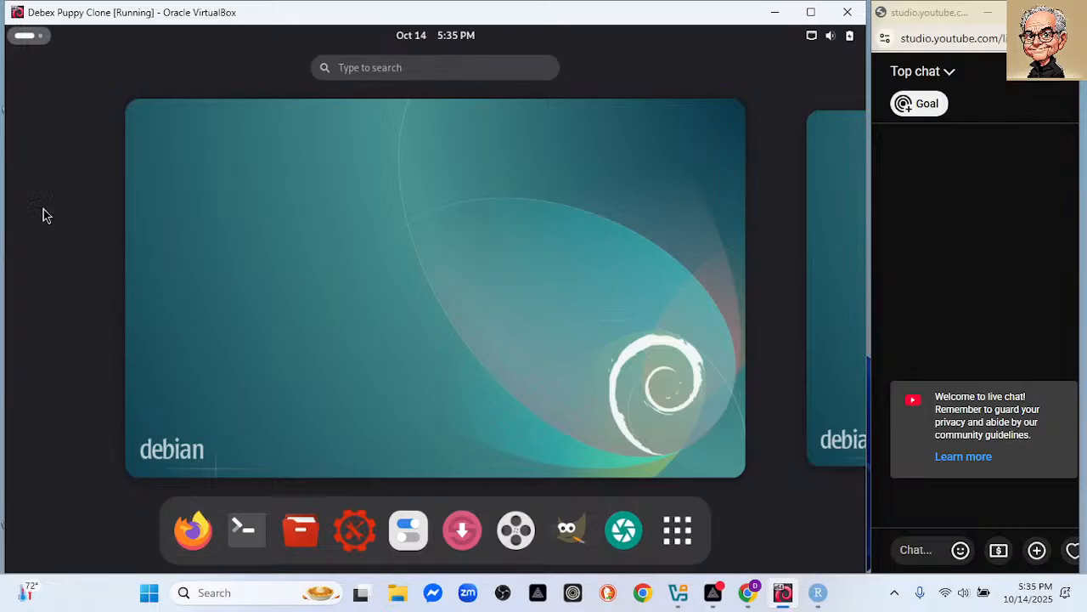
Check the SMPlayer and Files dock menus, then show the desktop's right-click options.
right_click(496, 507)
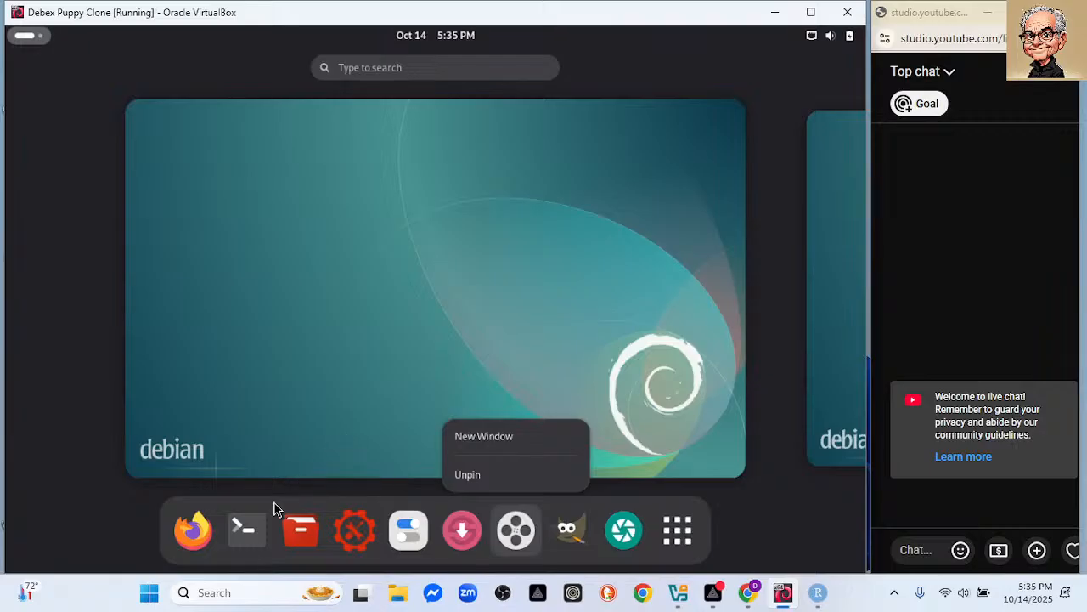
left_click(271, 557)
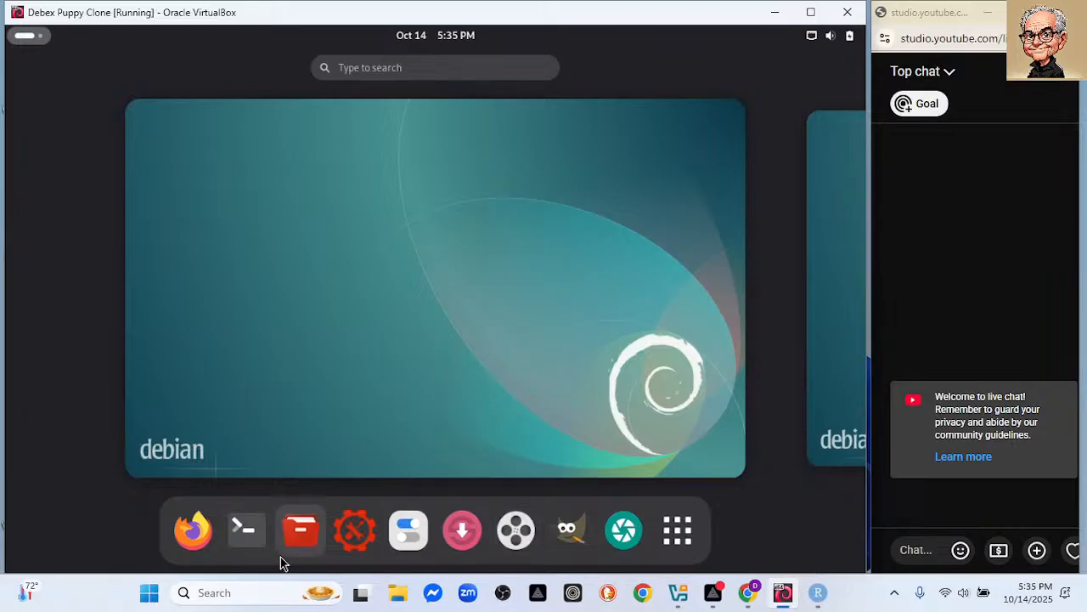
right_click(281, 558)
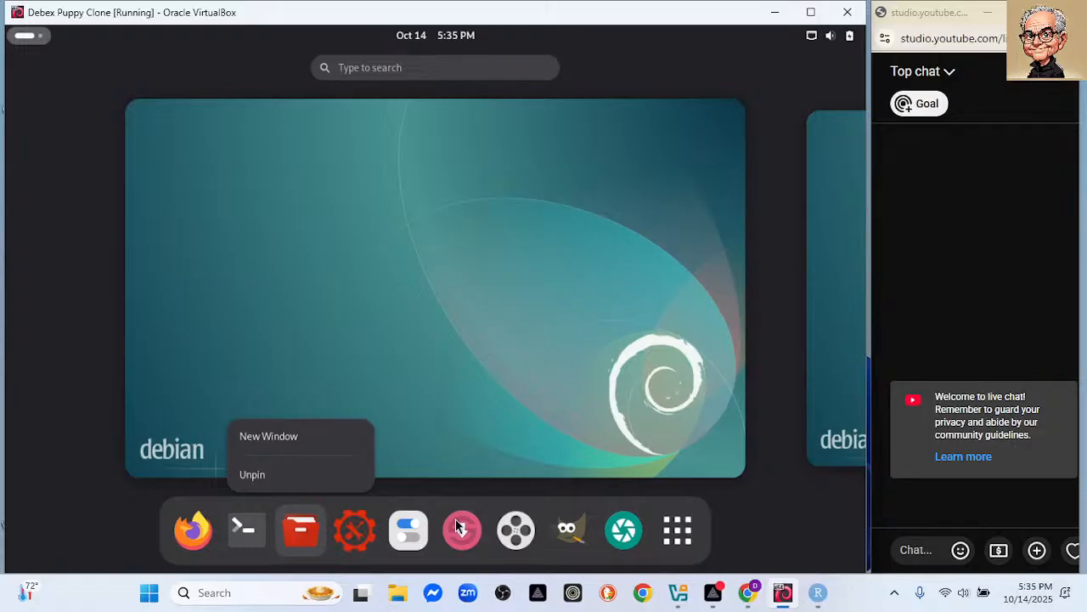
left_click(28, 50)
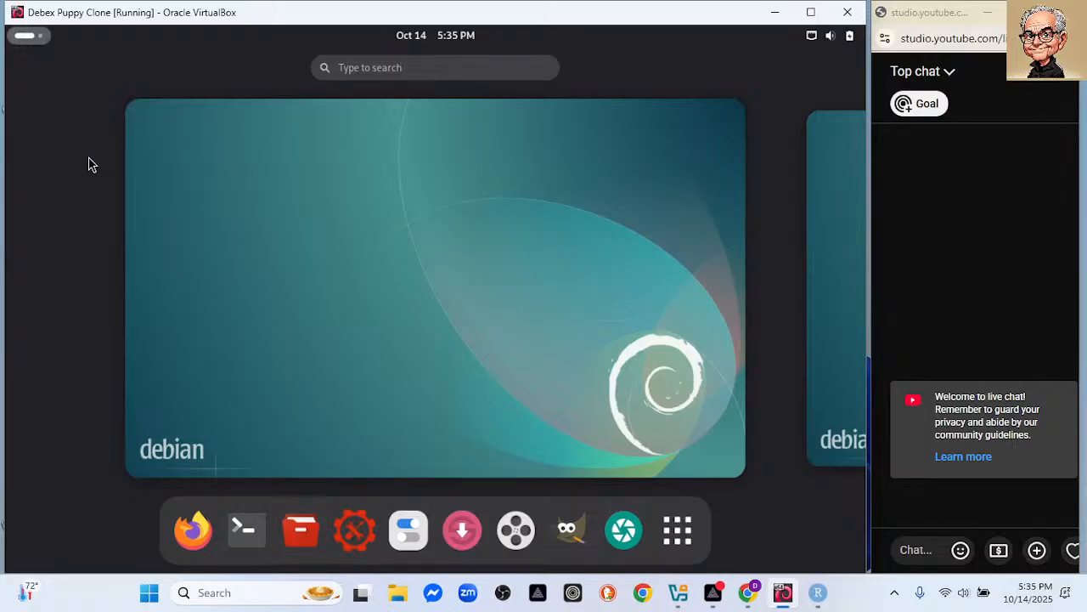
left_click(22, 35)
right_click(167, 140)
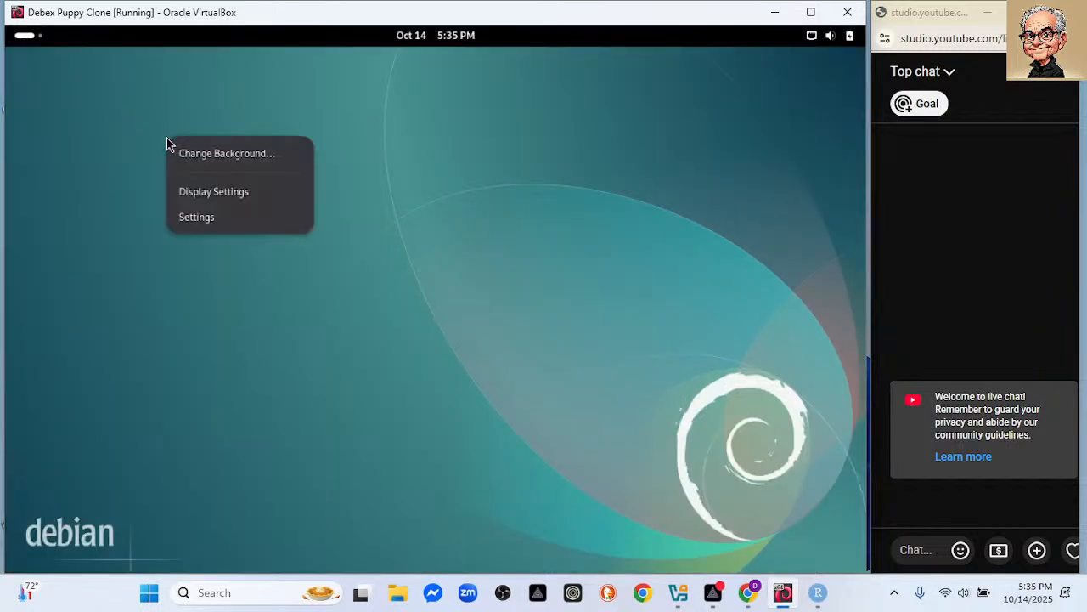
left_click(197, 218)
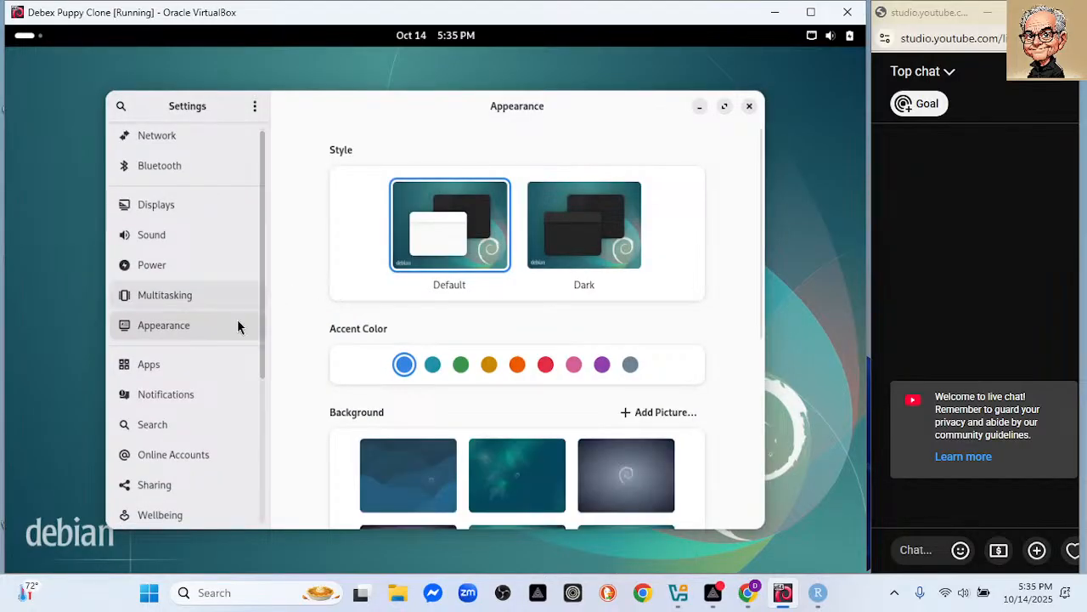
left_click_drag(264, 351, 263, 491)
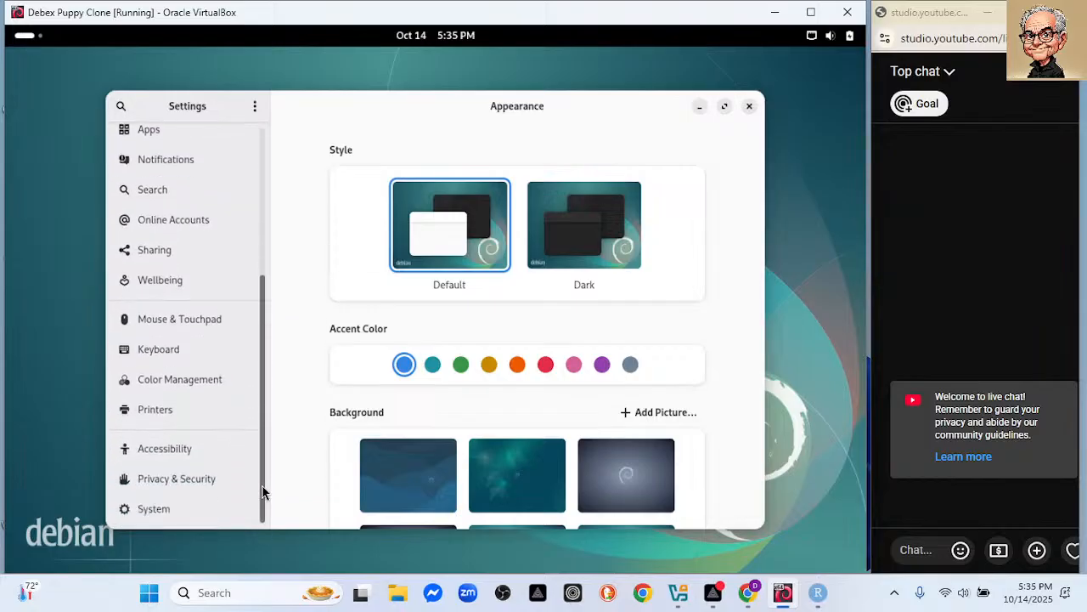
left_click(198, 514)
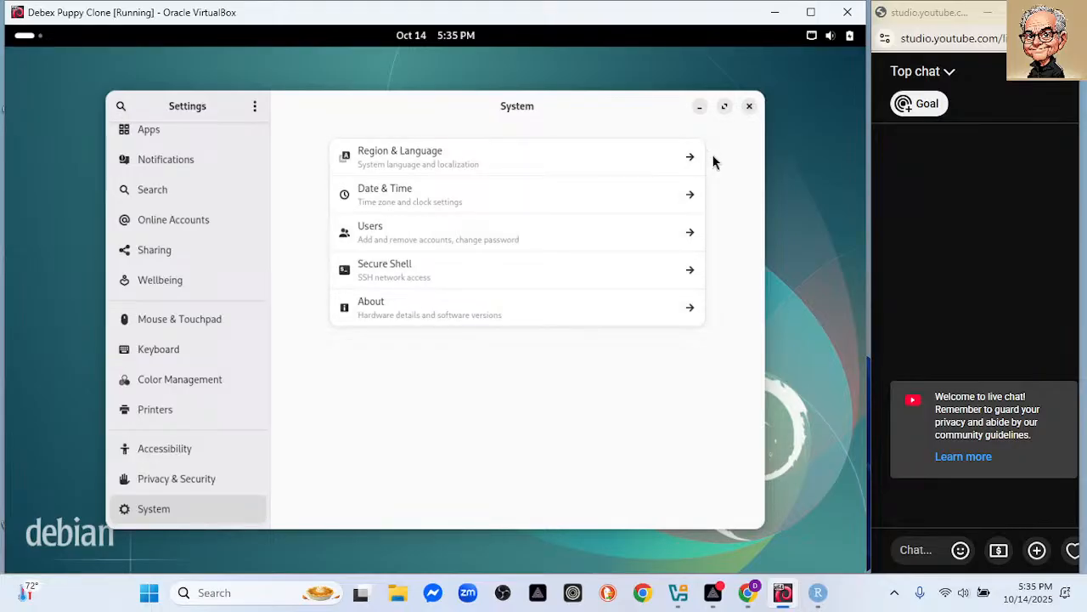
left_click(120, 107)
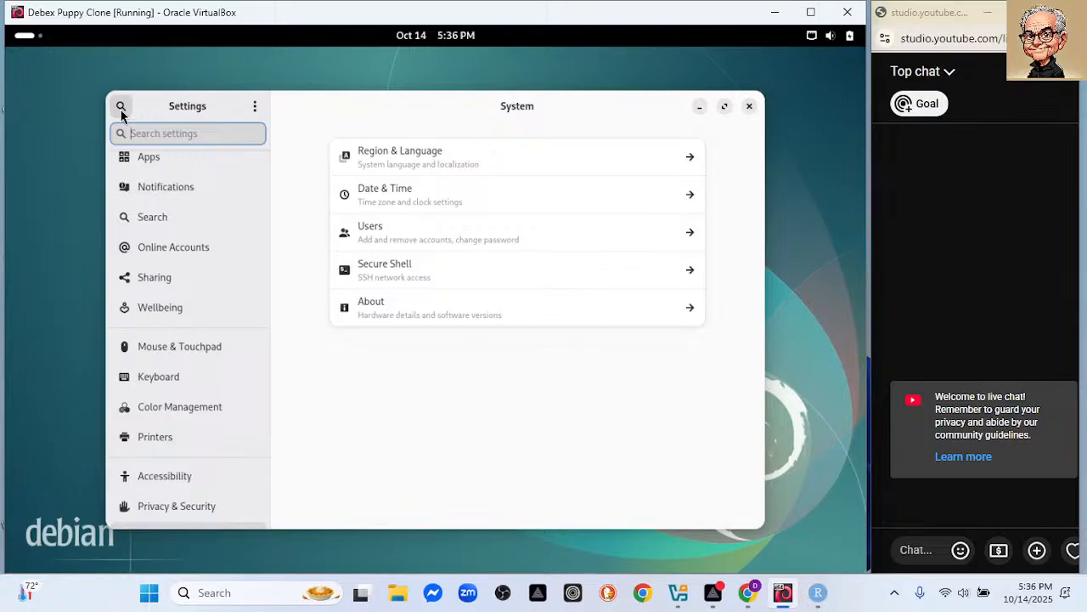
type("shut")
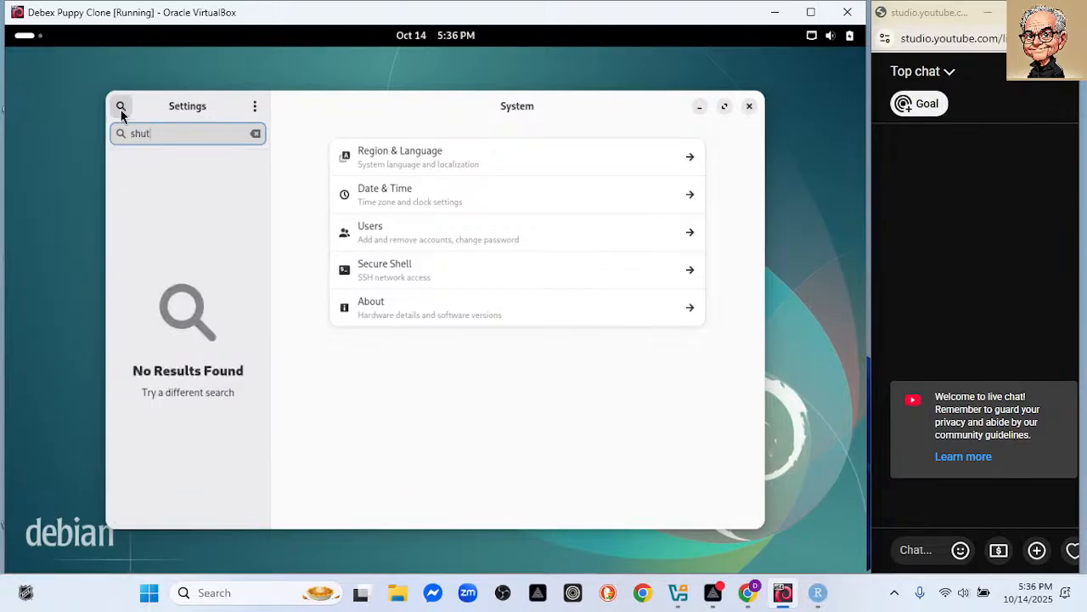
left_click(749, 107)
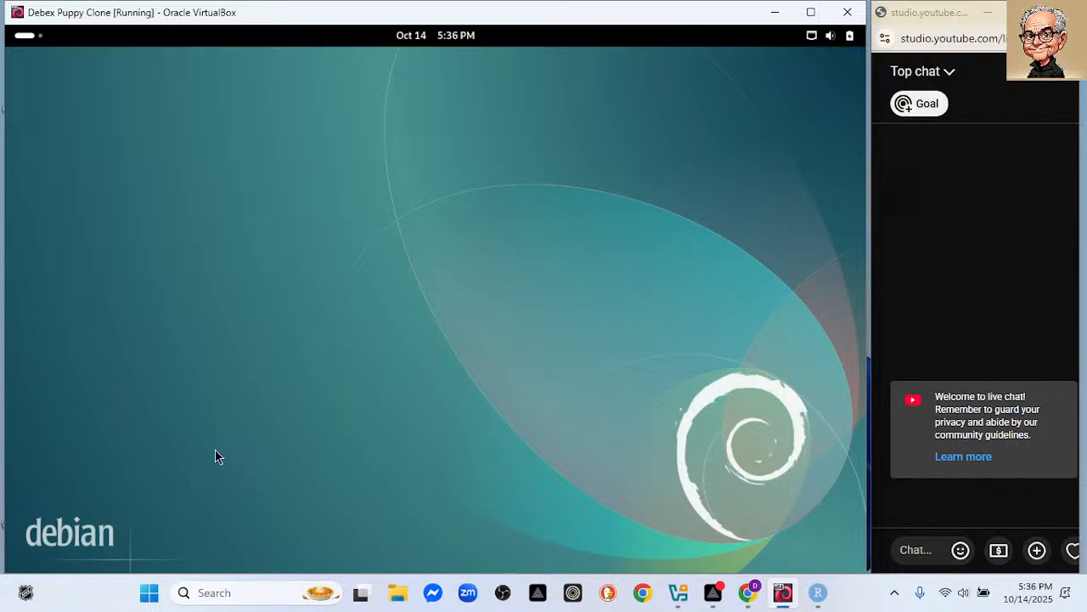
Open and close Tweaks, then launch a fresh LXTerminal from the Activities dock.
left_click(28, 38)
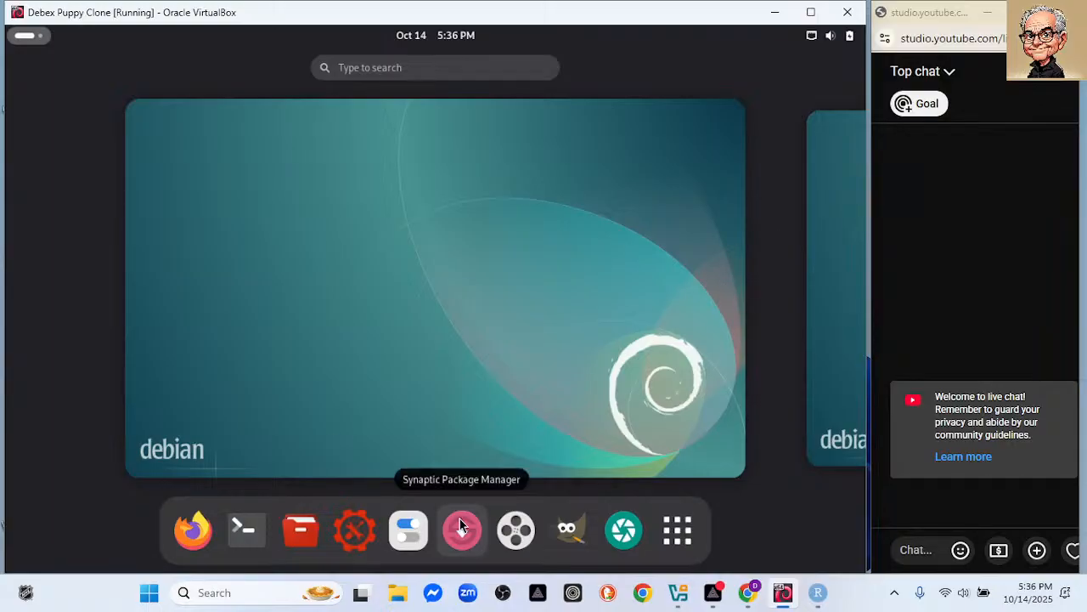
left_click(413, 536)
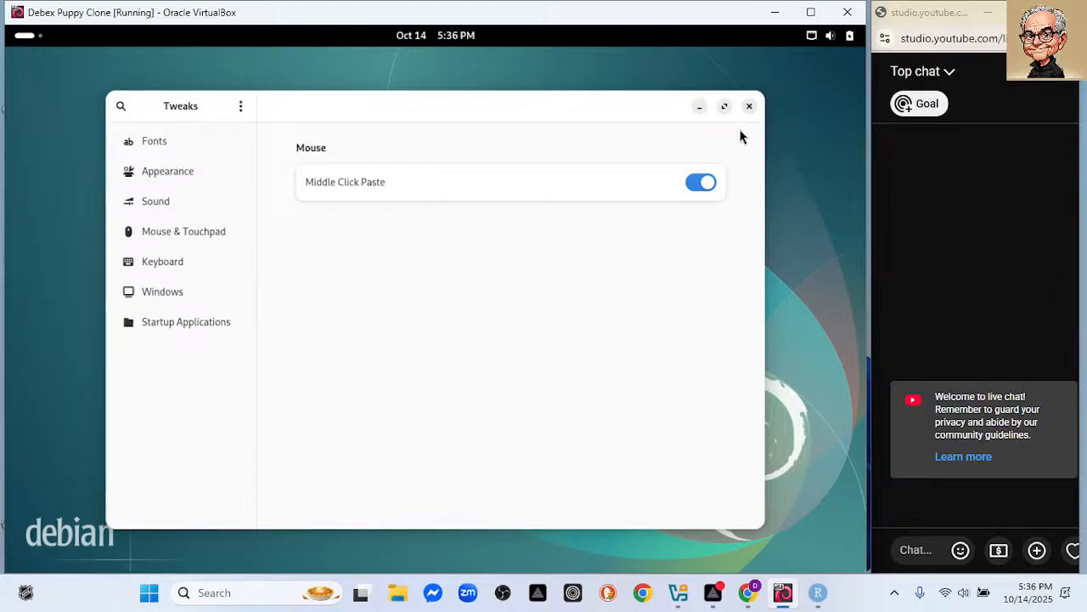
left_click(749, 106)
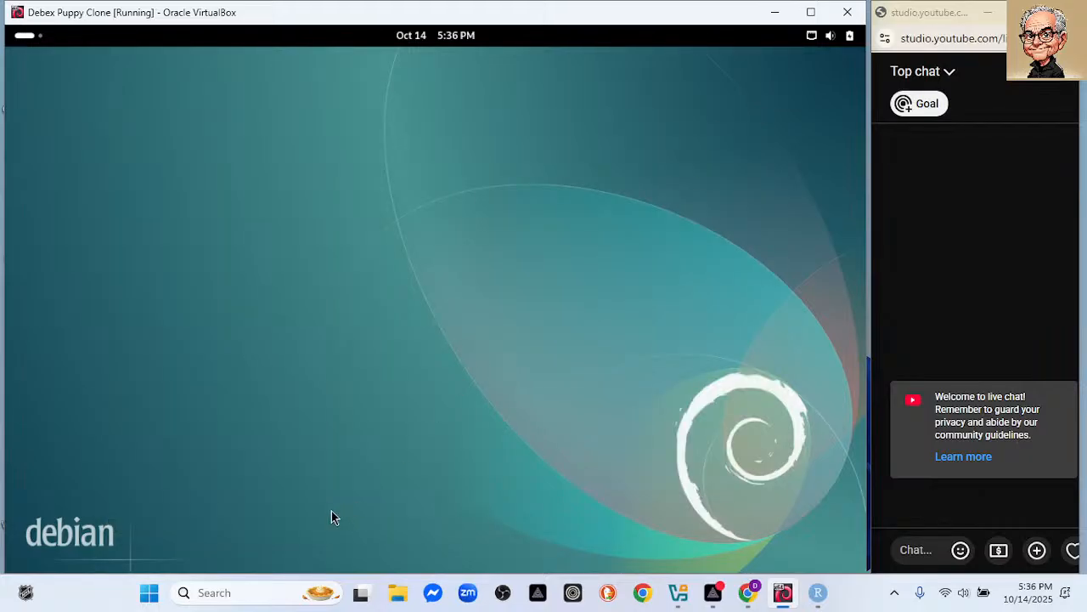
left_click(28, 38)
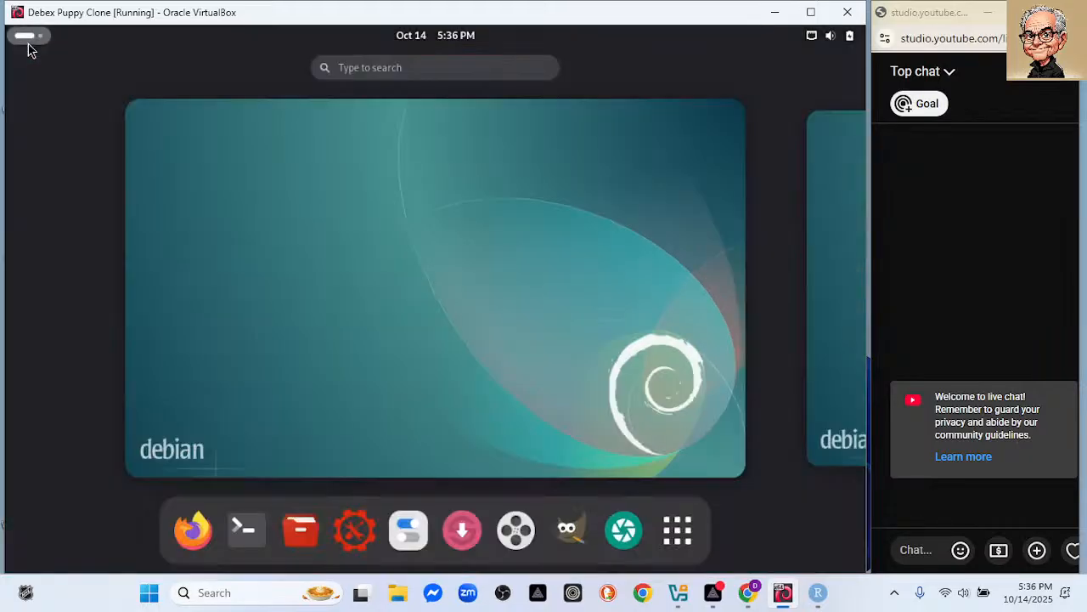
left_click(243, 530)
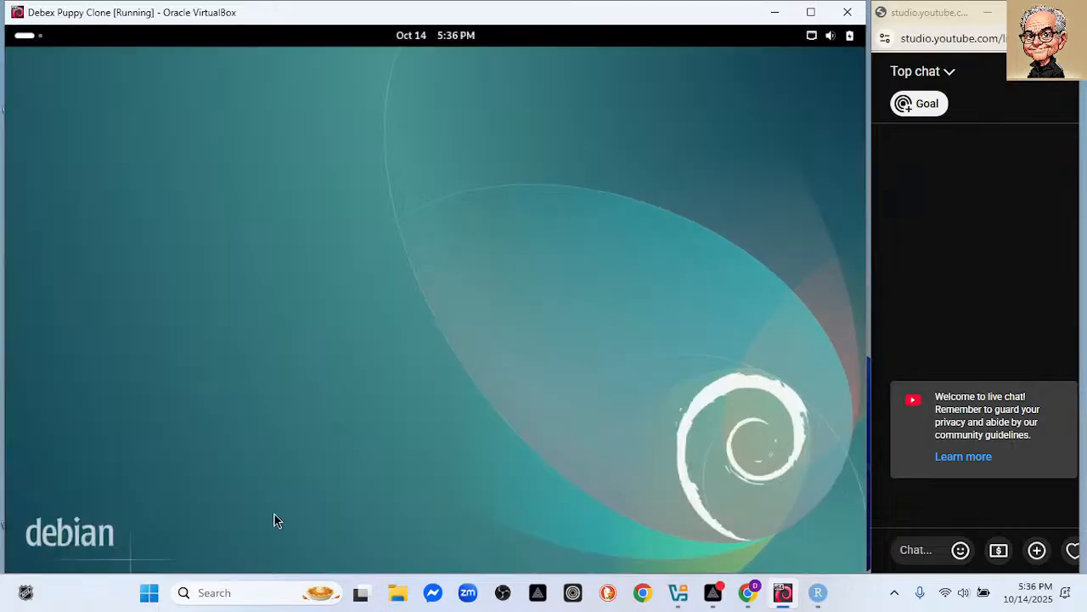
Run 'sudo shutdown now' in LXTerminal and answer the sudo password prompt.
type("sudo sh")
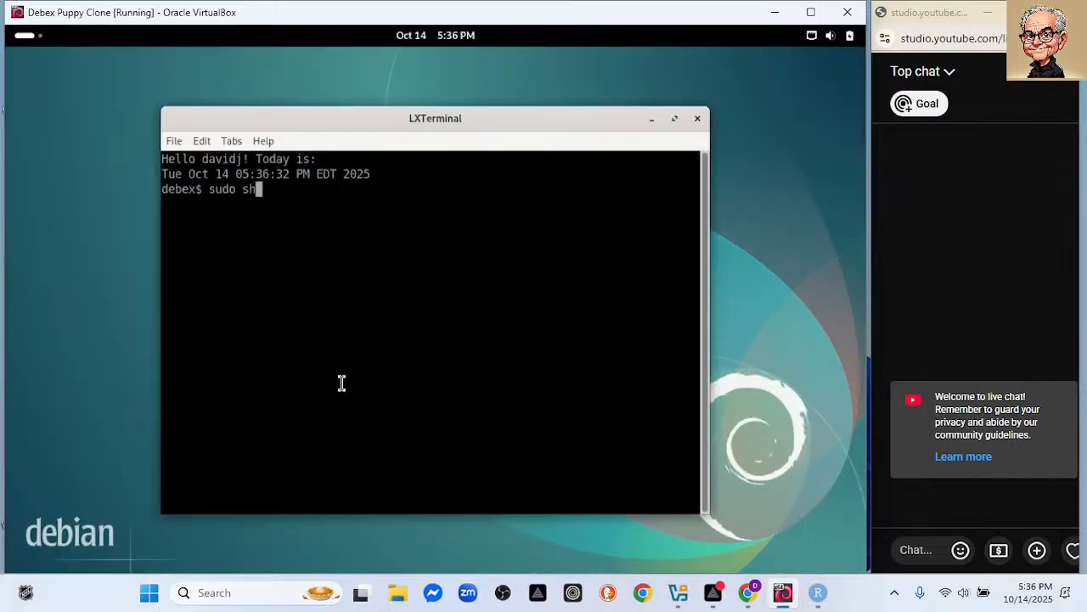
type("utdown now")
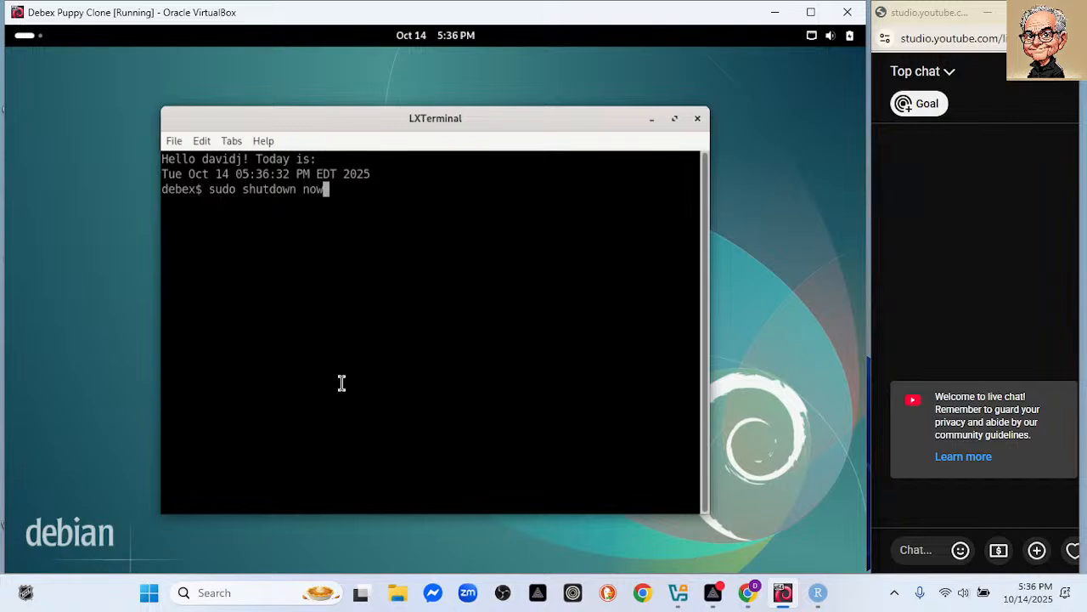
key("Return")
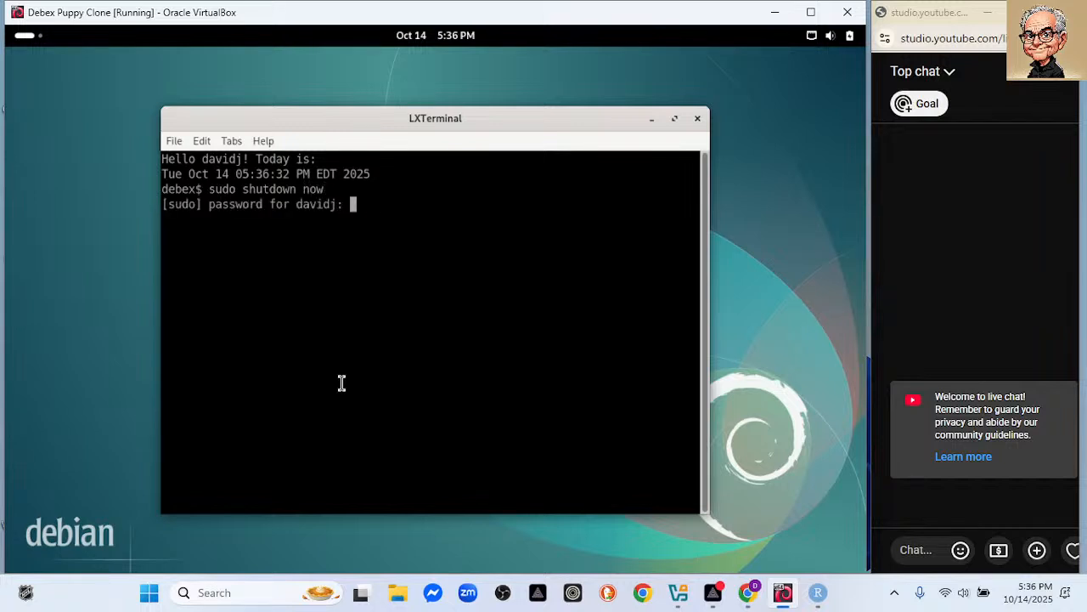
key("Return")
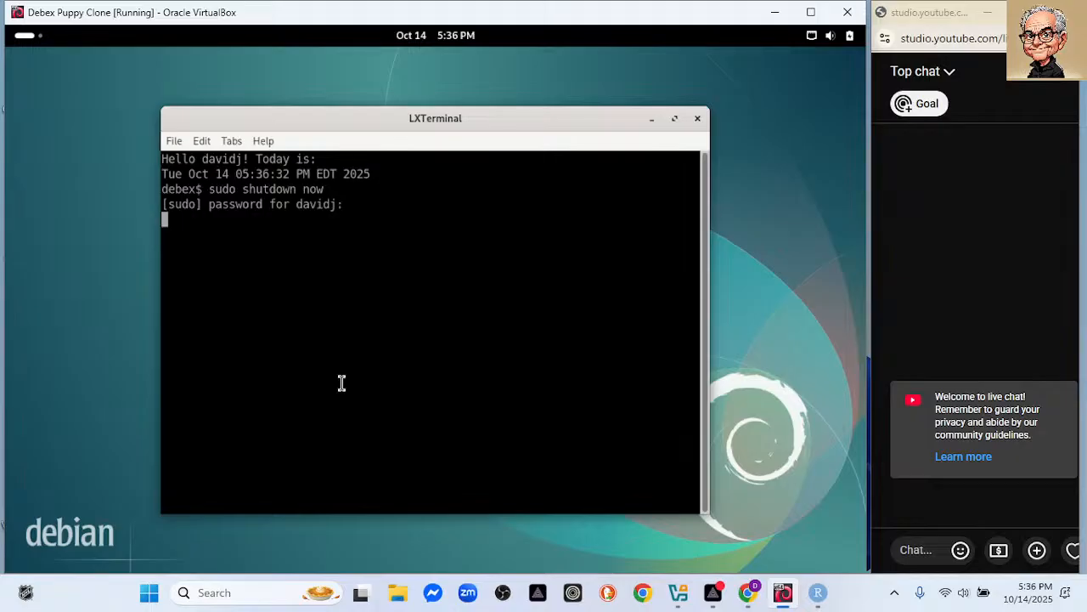